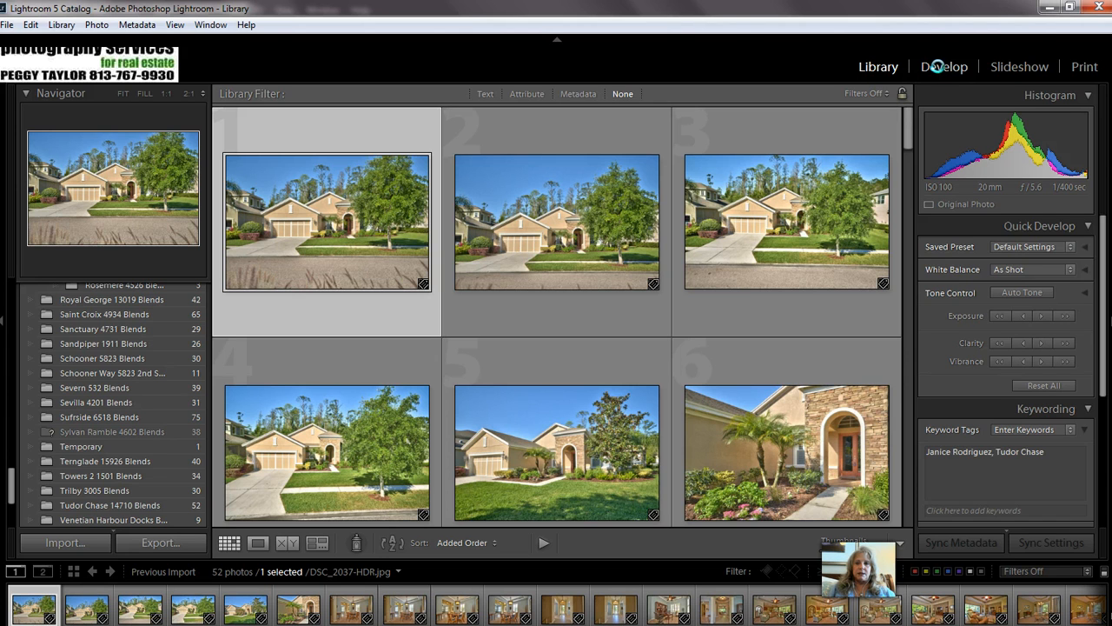
# - Sort the photos in the library grid by file name
pyautogui.click(933, 67)
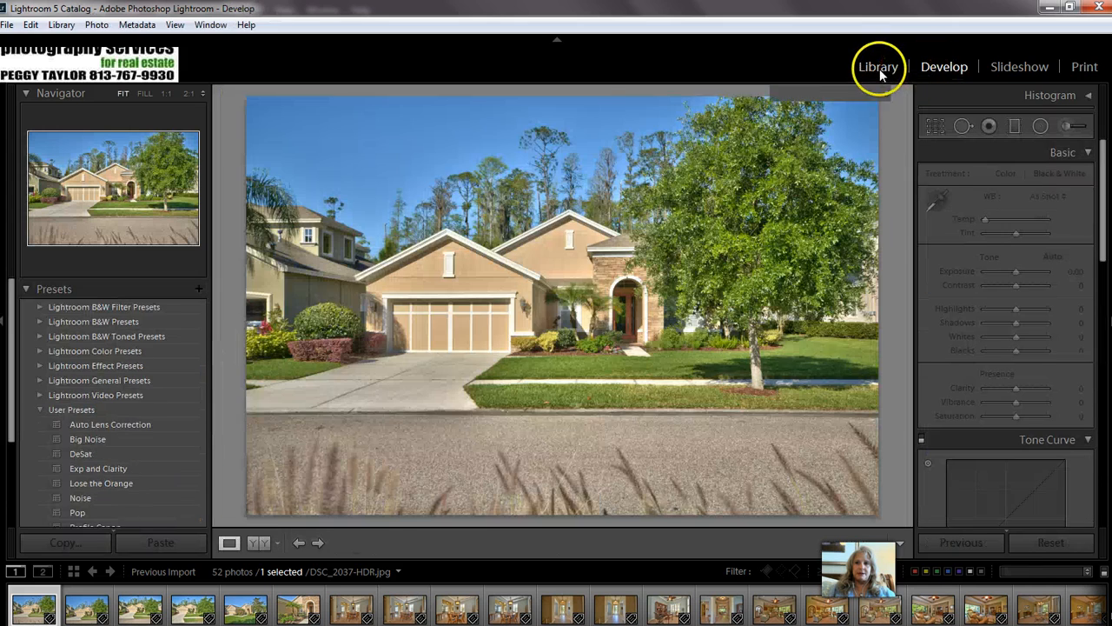
pyautogui.click(879, 69)
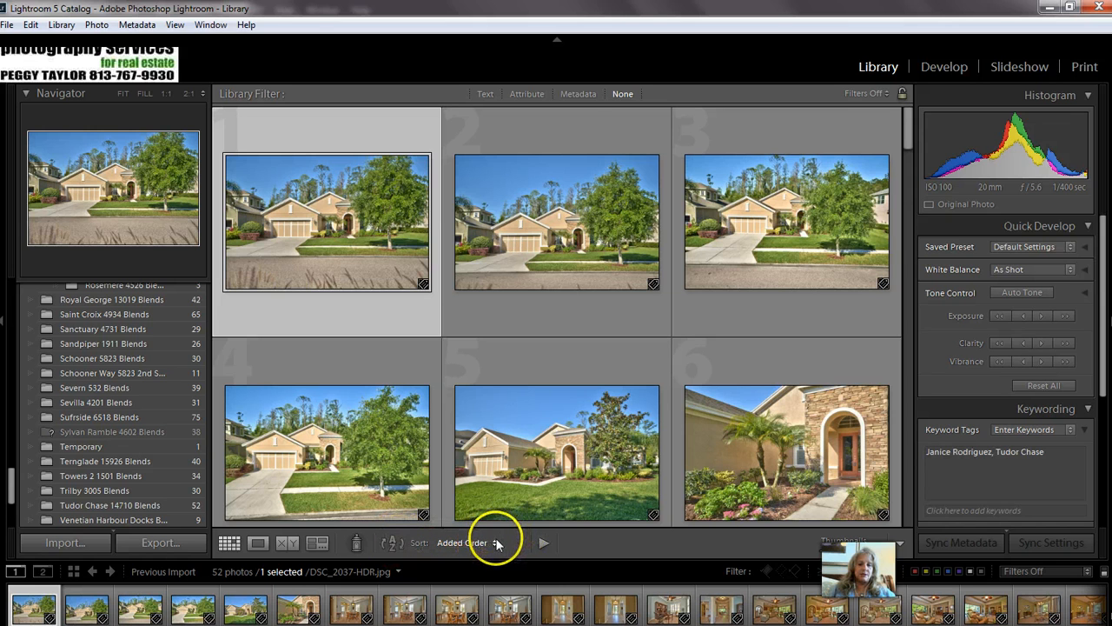
pyautogui.click(483, 545)
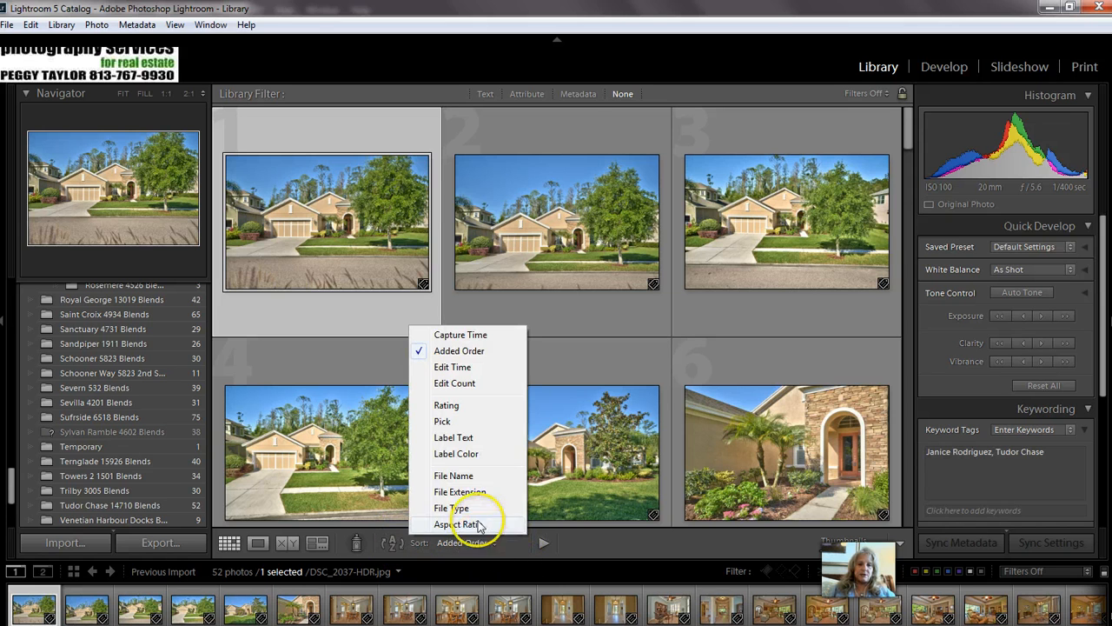
pyautogui.click(455, 475)
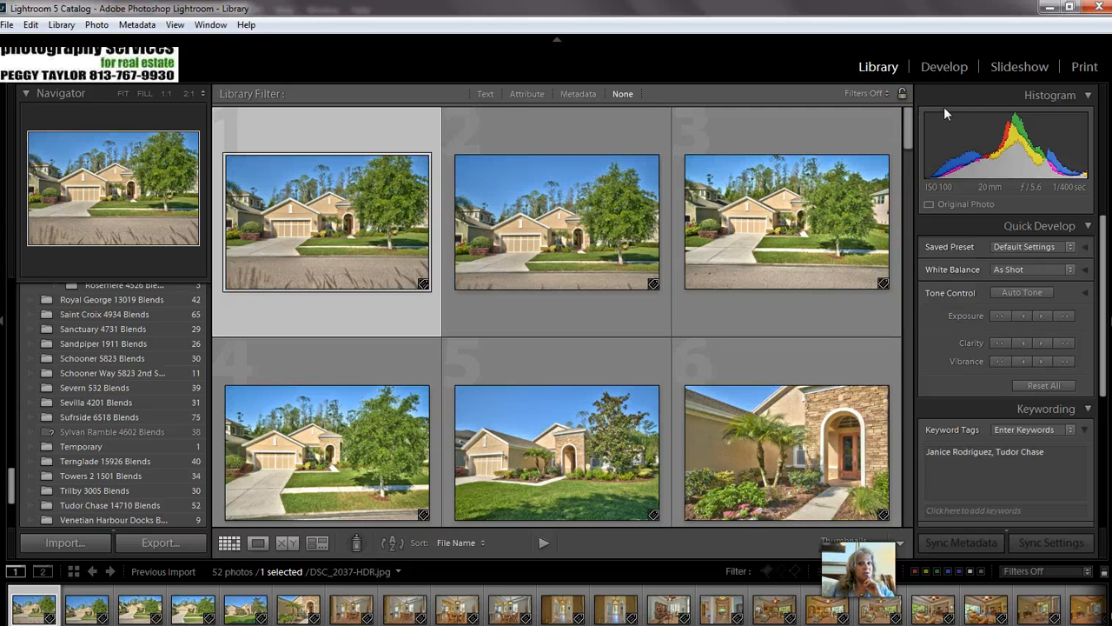
# - Open the first house photo, DSC_2037-HDR.jpg, for developing and apply automatic tone adjustment
pyautogui.click(945, 68)
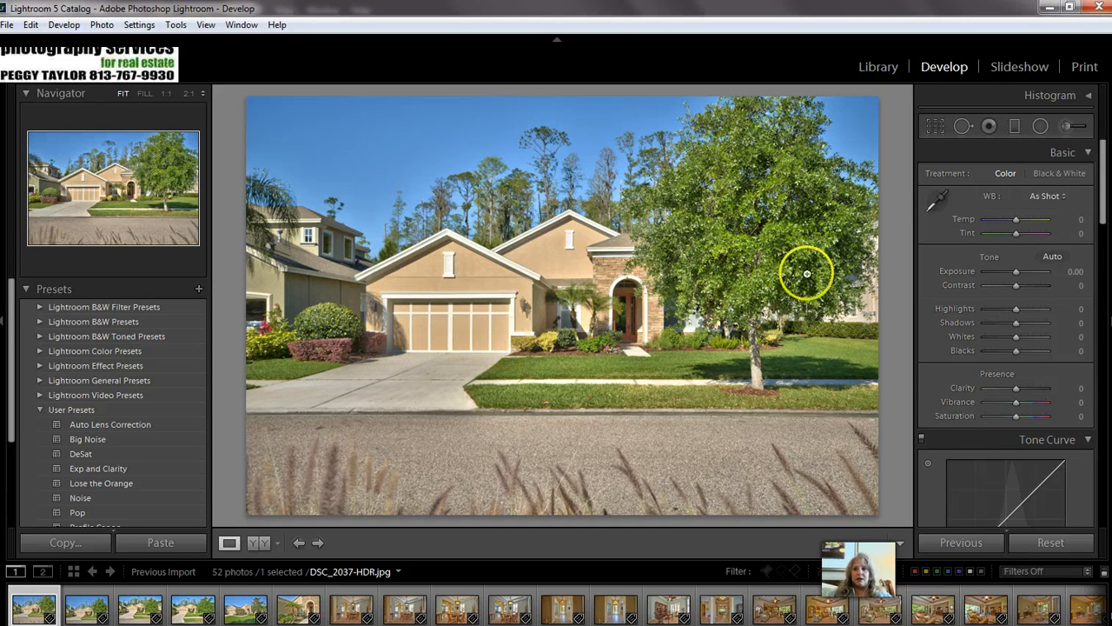
pyautogui.click(1052, 259)
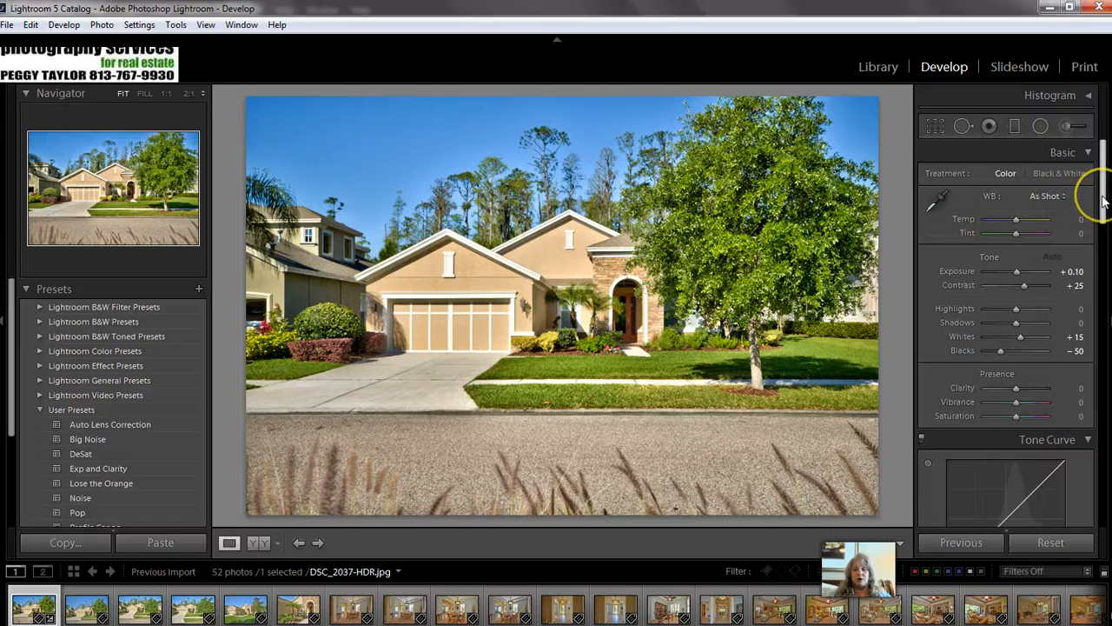
# - Crop the first photo at its original aspect ratio to cut away most of the street and foreground grasses, reframing the house
pyautogui.click(936, 127)
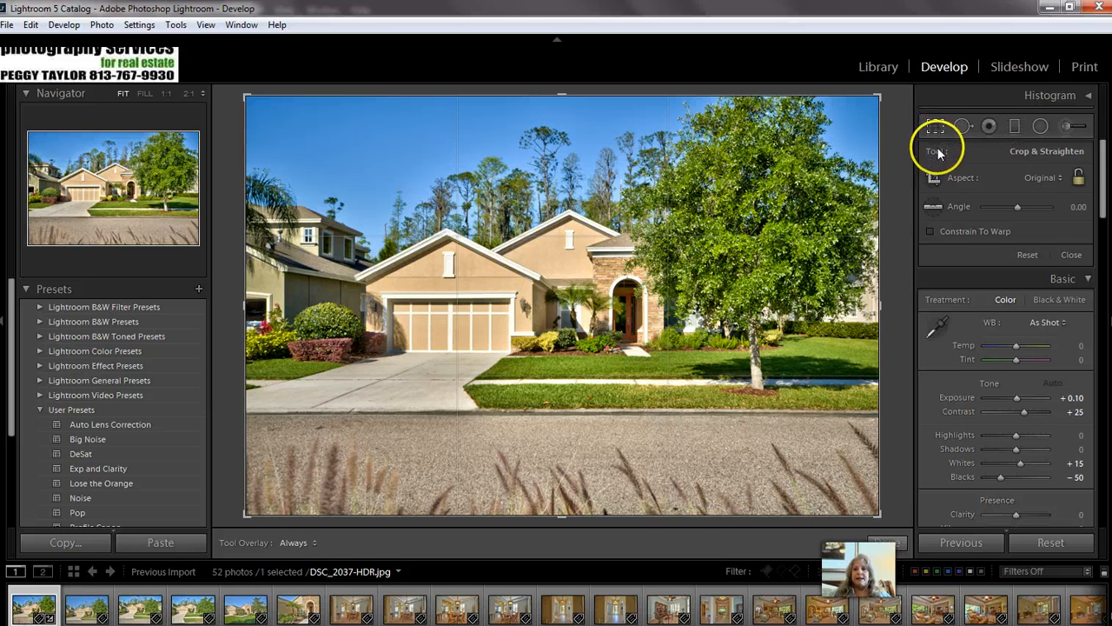
pyautogui.click(1080, 179)
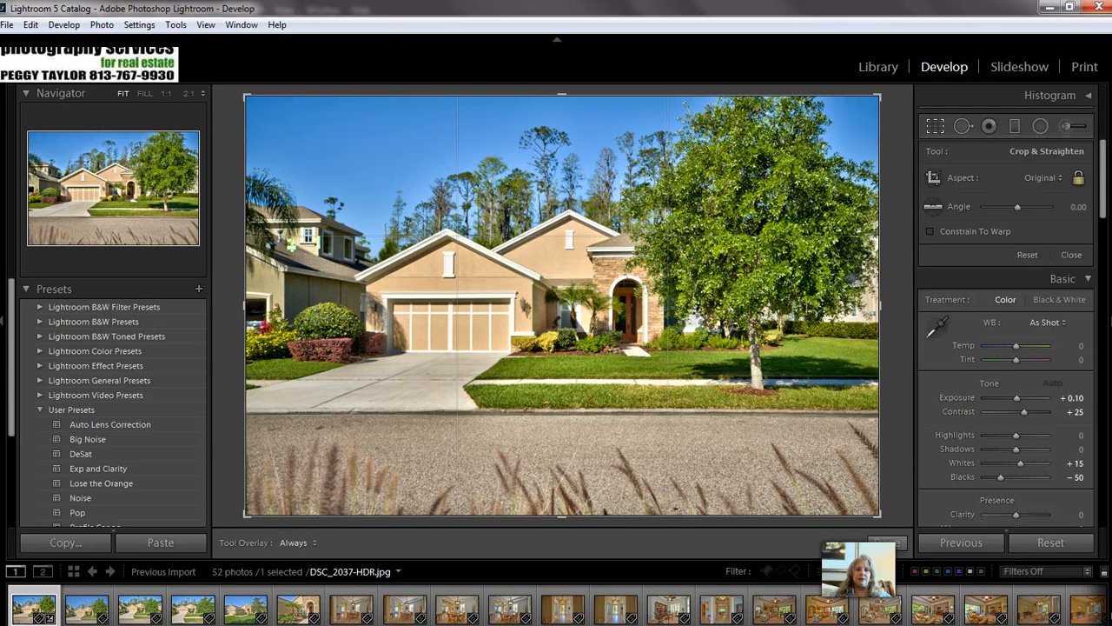
pyautogui.moveTo(562, 516); pyautogui.dragTo(563, 474)
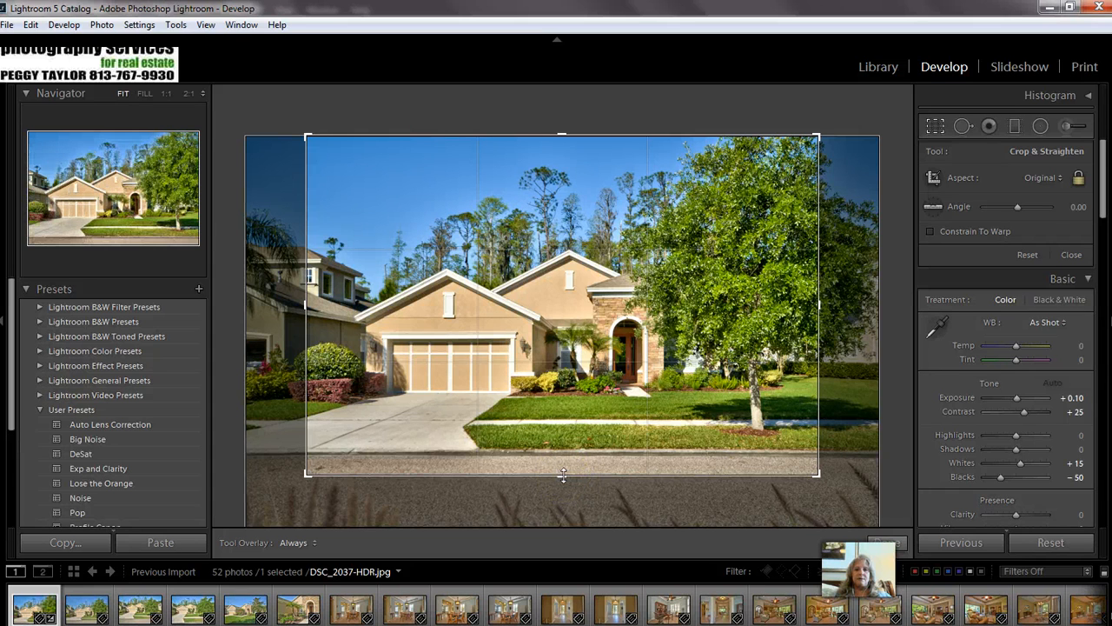
pyautogui.moveTo(651, 340); pyautogui.dragTo(608, 324)
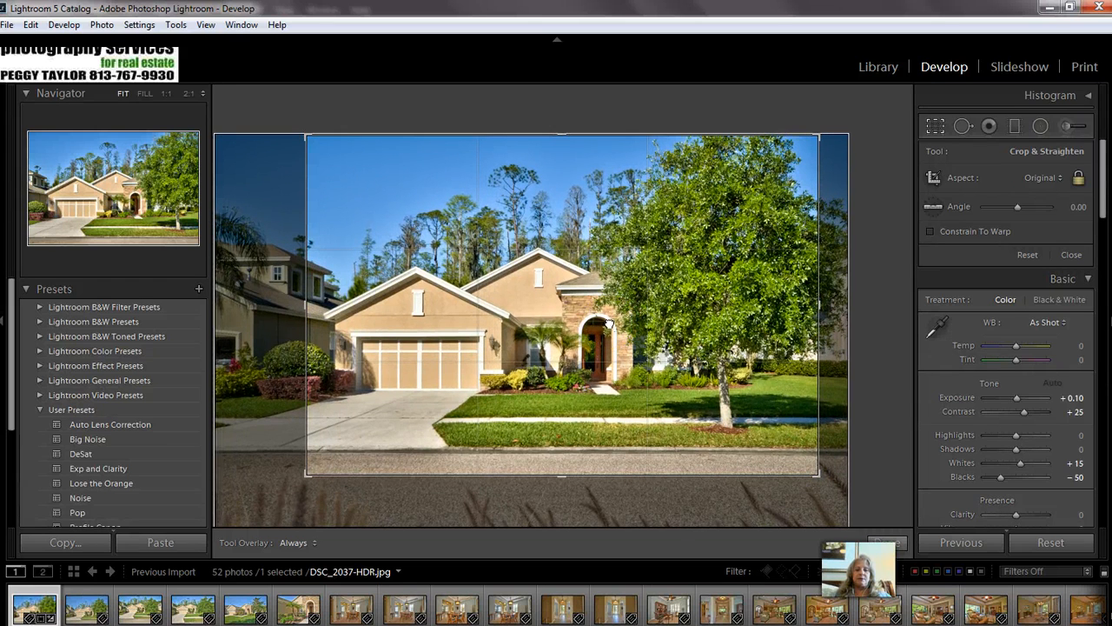
pyautogui.moveTo(609, 323); pyautogui.dragTo(609, 323)
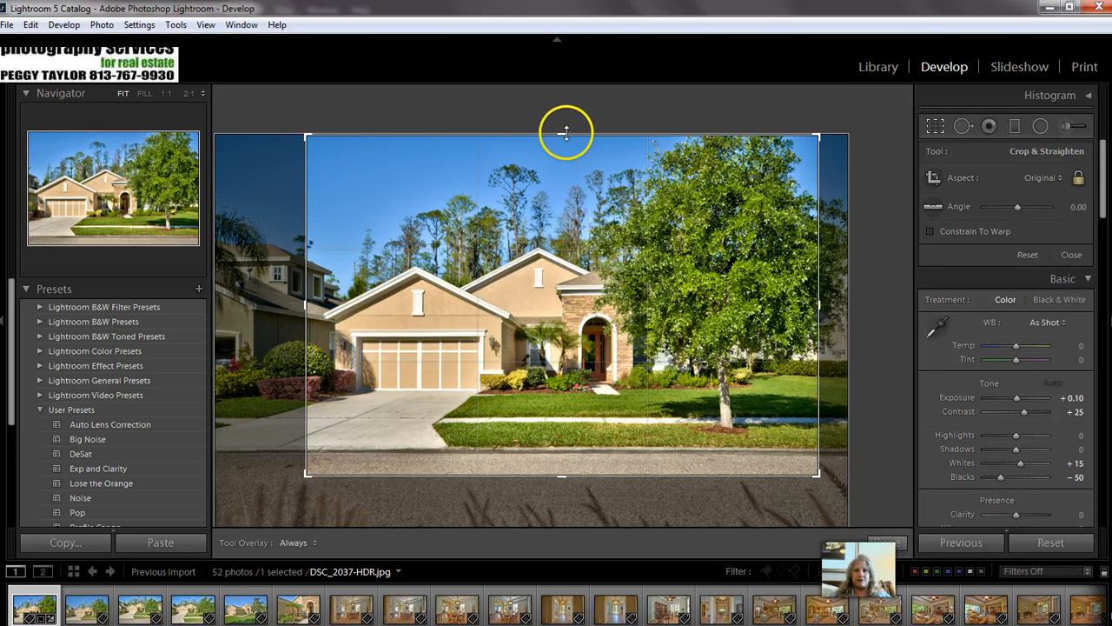
pyautogui.moveTo(563, 147); pyautogui.dragTo(563, 435)
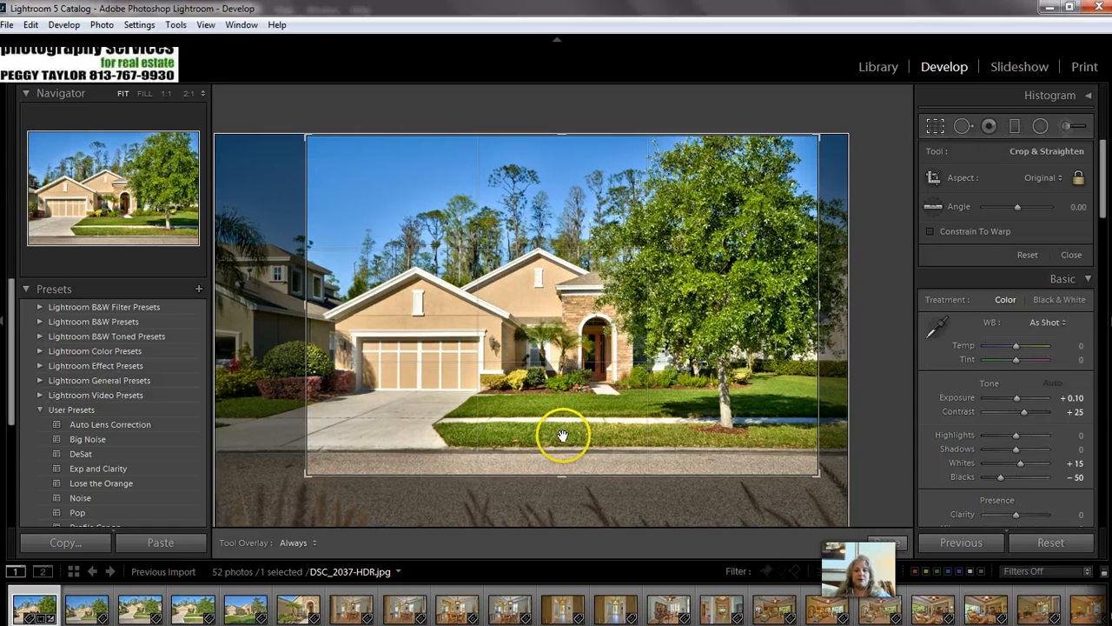
pyautogui.click(888, 543)
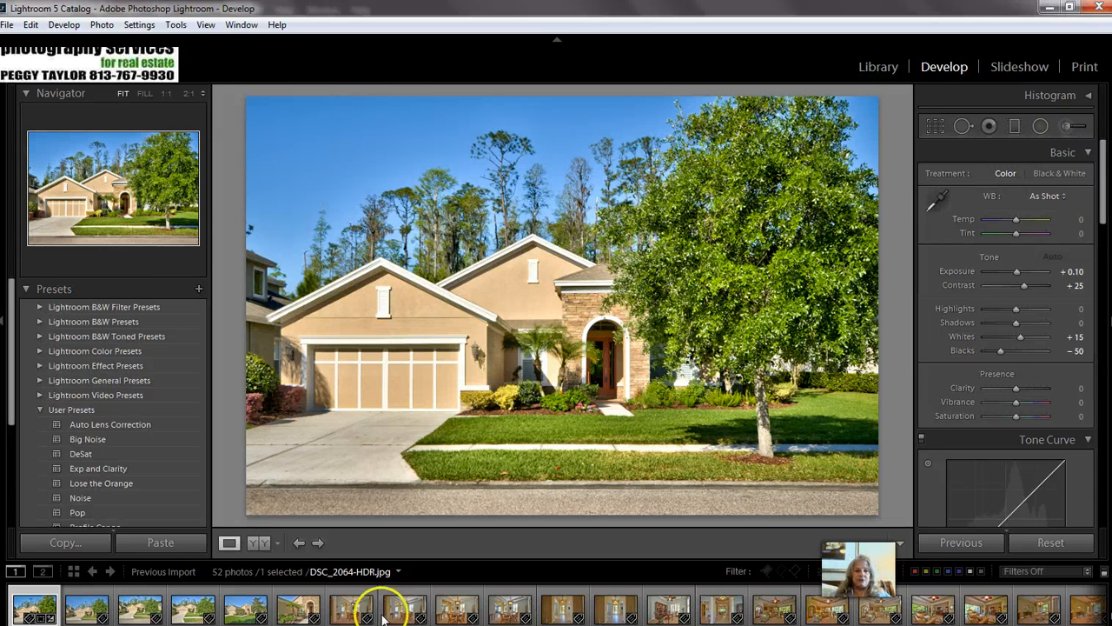
# - Remove the second photo, DSC_2040-HDR.jpg, from the catalog without deleting it from disk
pyautogui.click(82, 608)
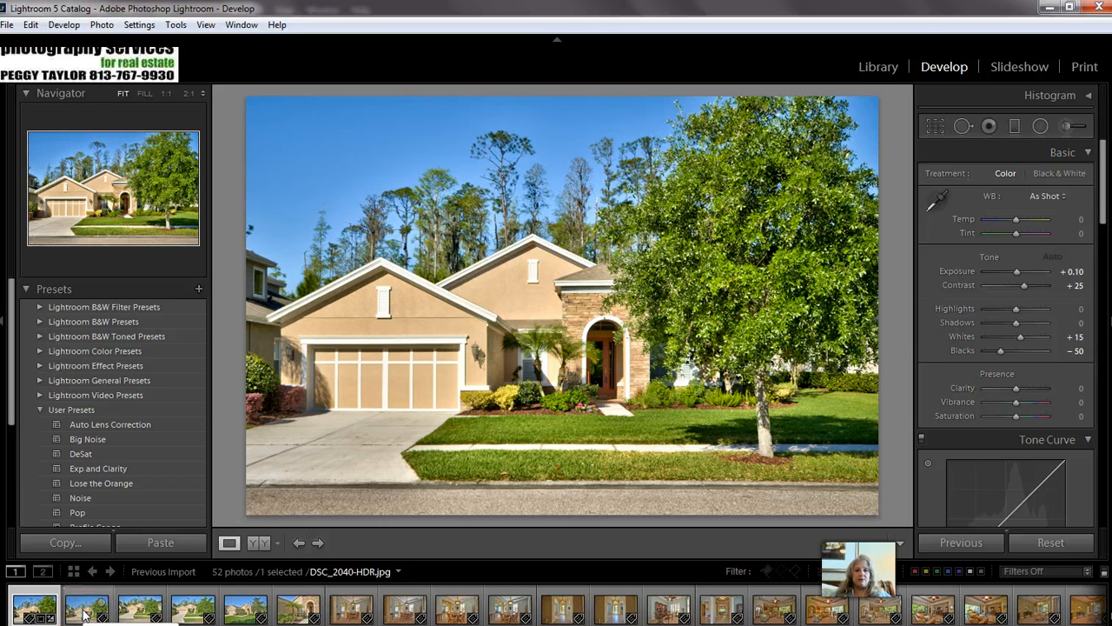
pyautogui.click(85, 613)
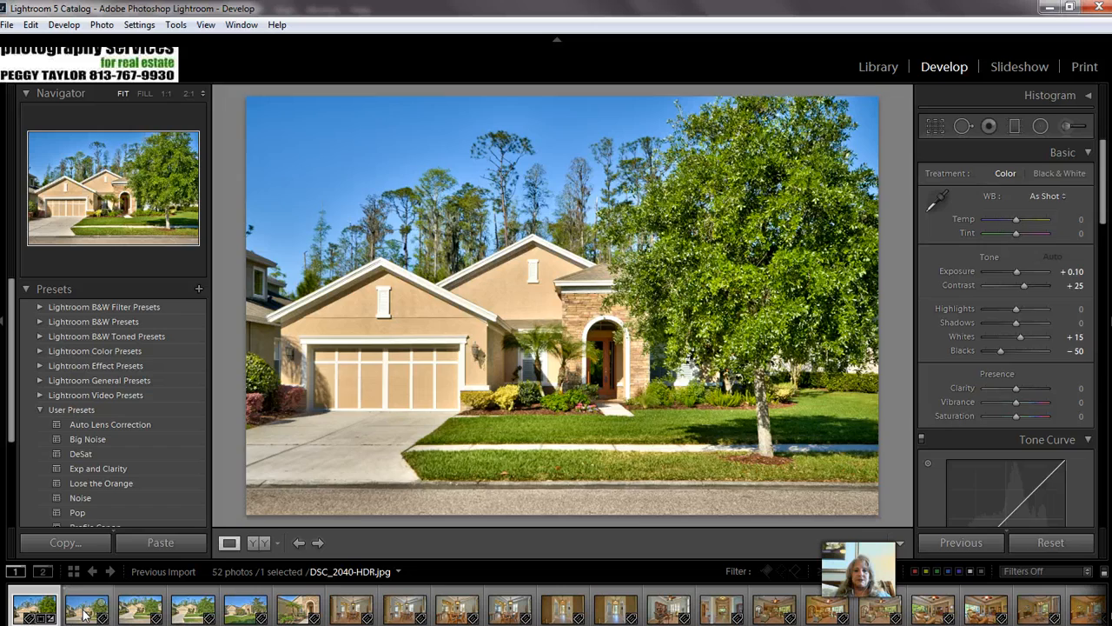
pyautogui.click(85, 613)
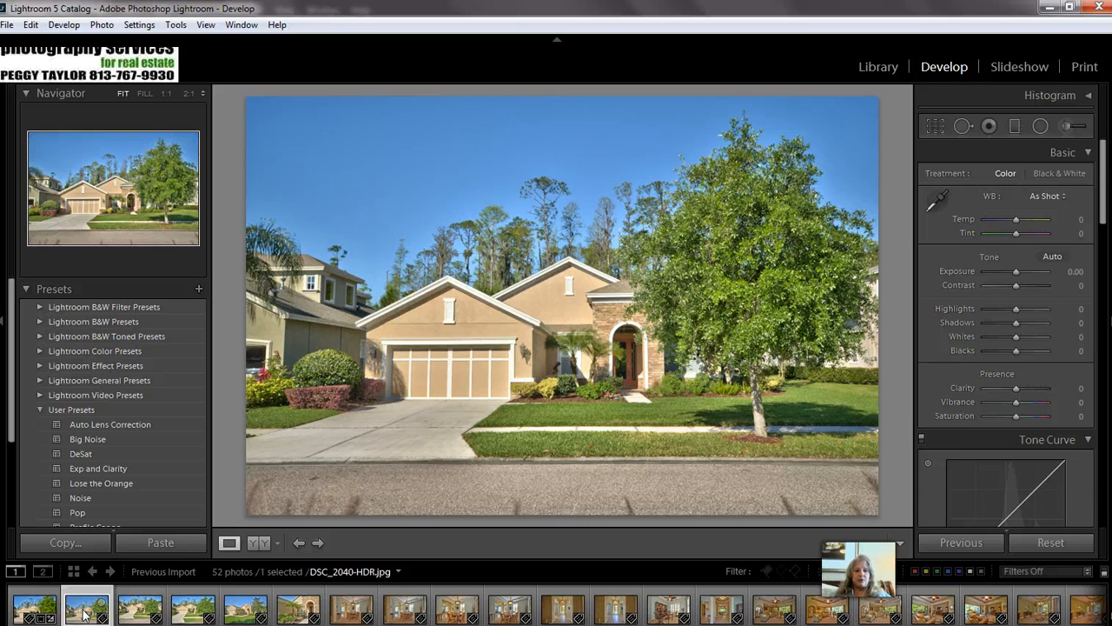
pyautogui.rightClick(84, 613)
pyautogui.moveTo(244, 494)
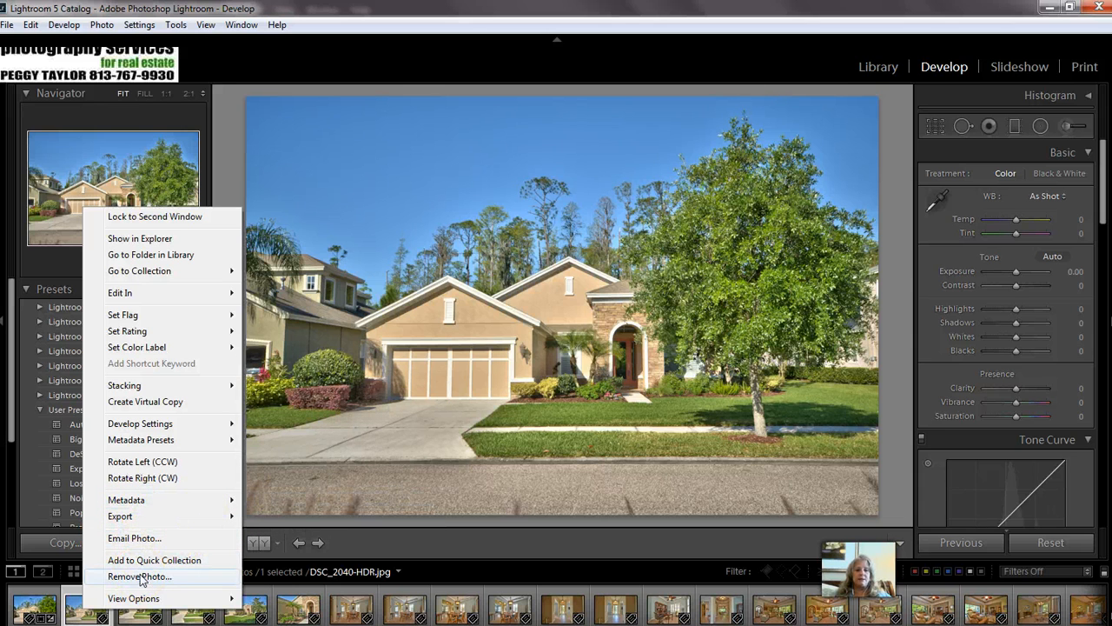
pyautogui.click(139, 576)
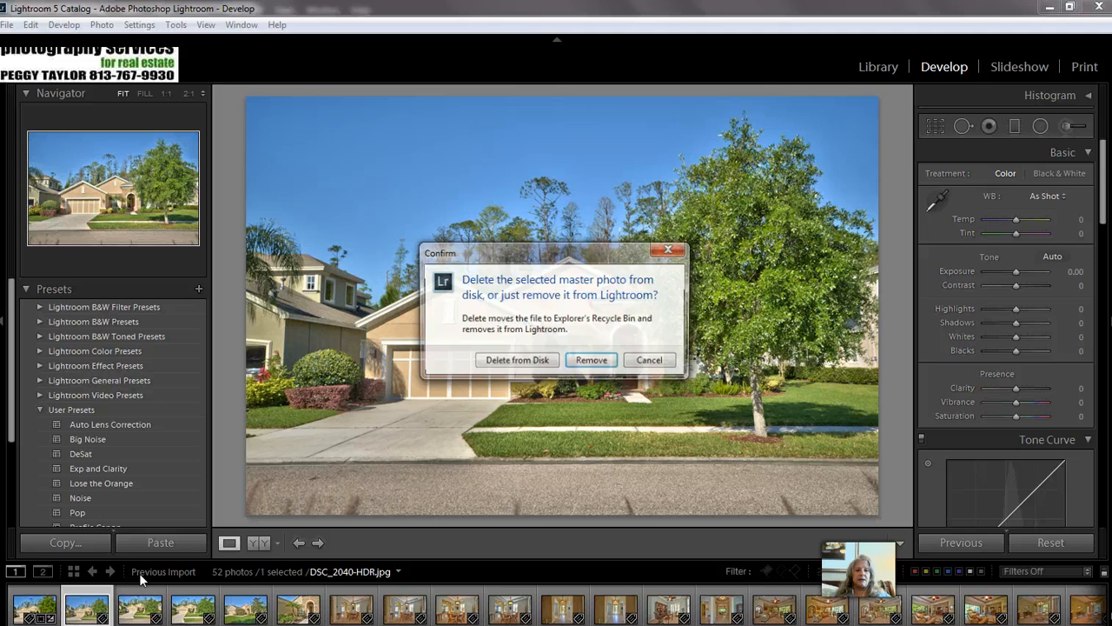
pyautogui.click(573, 361)
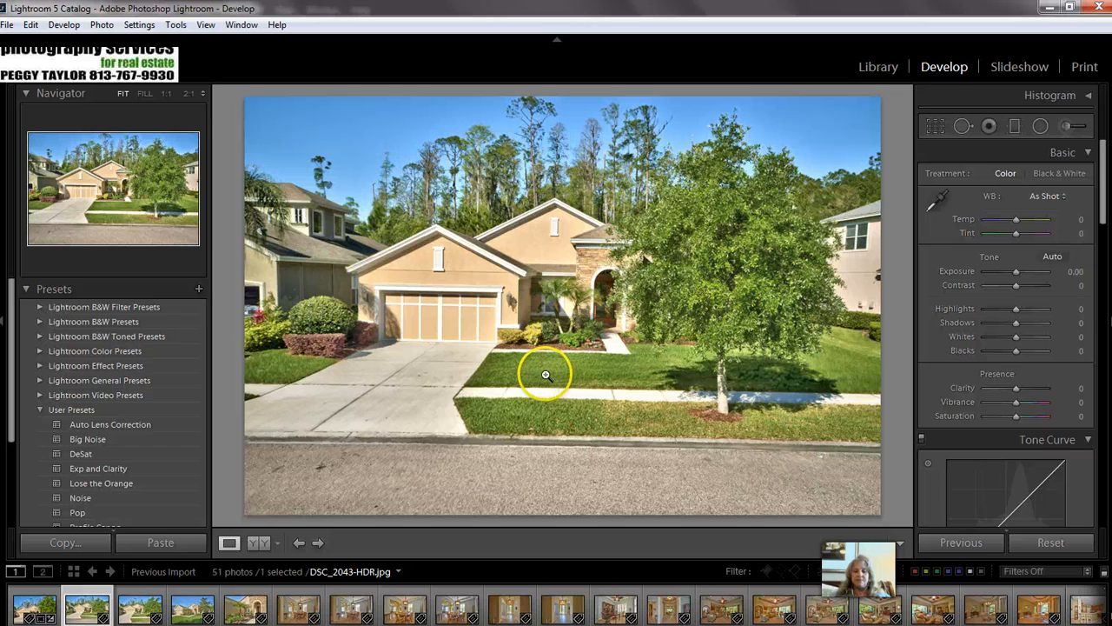
# - Compare DSC_2043-HDR.jpg with the photo before it and apply automatic tone adjustment to DSC_2043-HDR.jpg
pyautogui.press('Left')
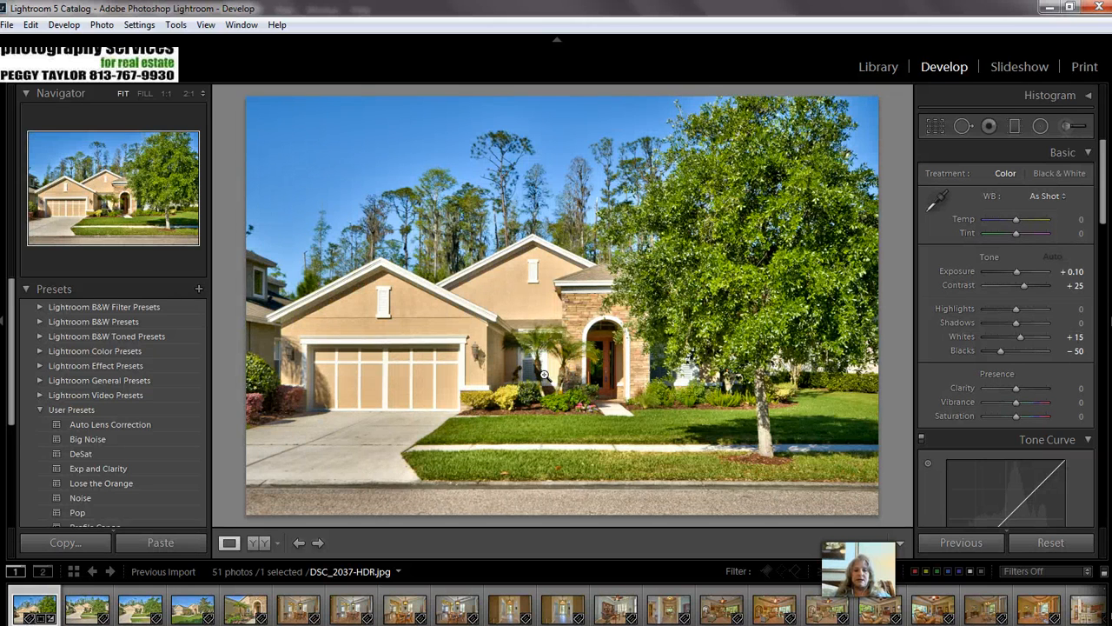
pyautogui.press('Right')
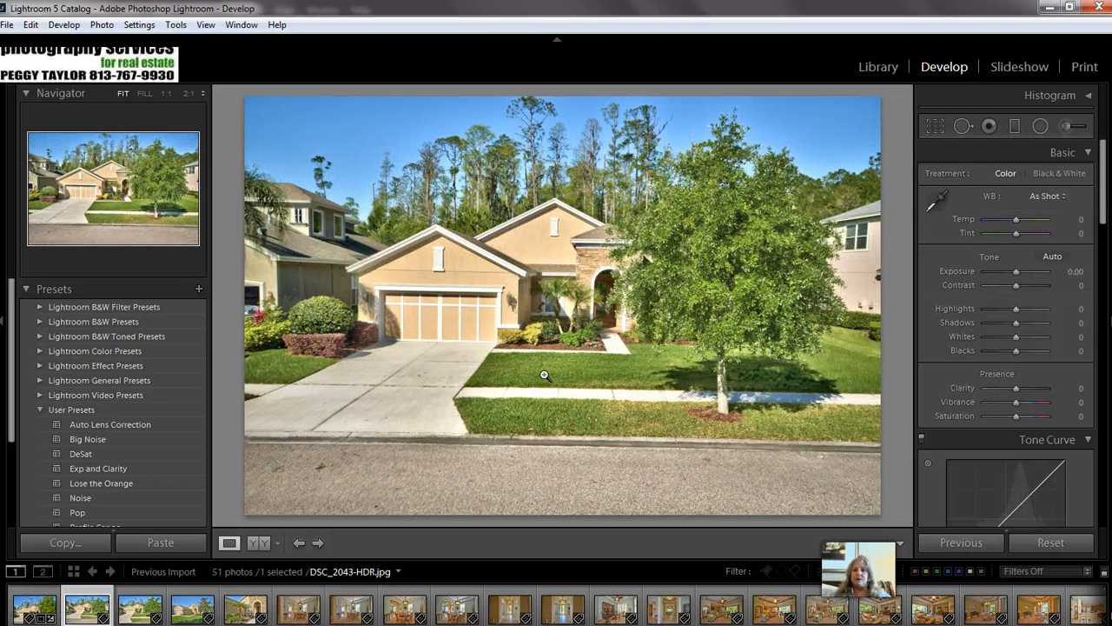
pyautogui.click(1051, 257)
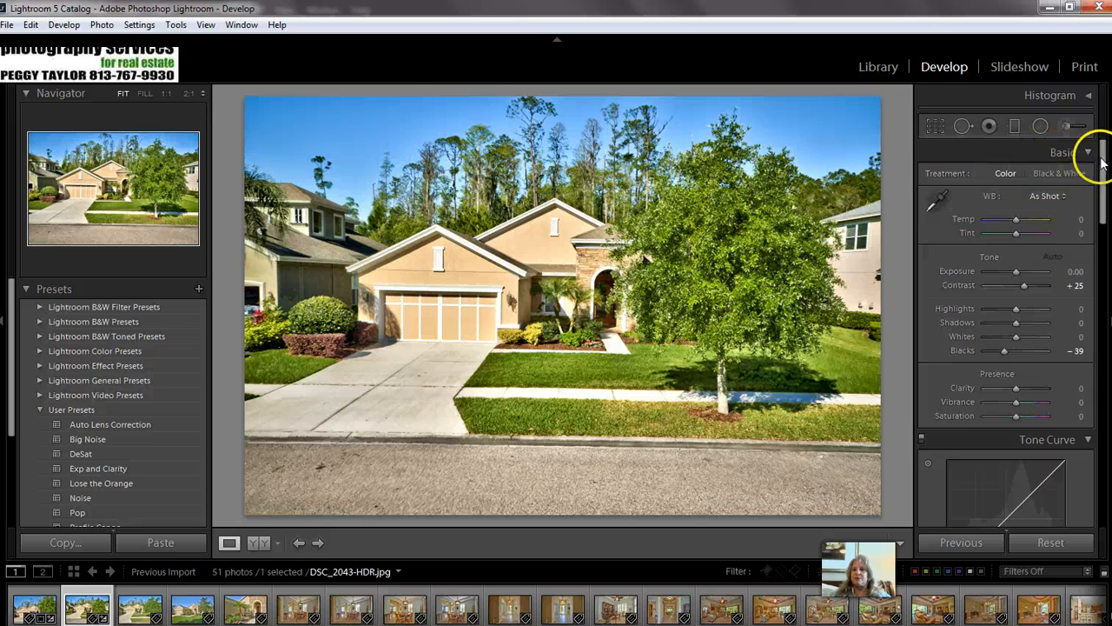
# - In the lens corrections, enable profile corrections, chromatic aberration removal and Constrain Crop, and apply the Auto Upright correction
pyautogui.moveTo(1104, 161); pyautogui.dragTo(1105, 468)
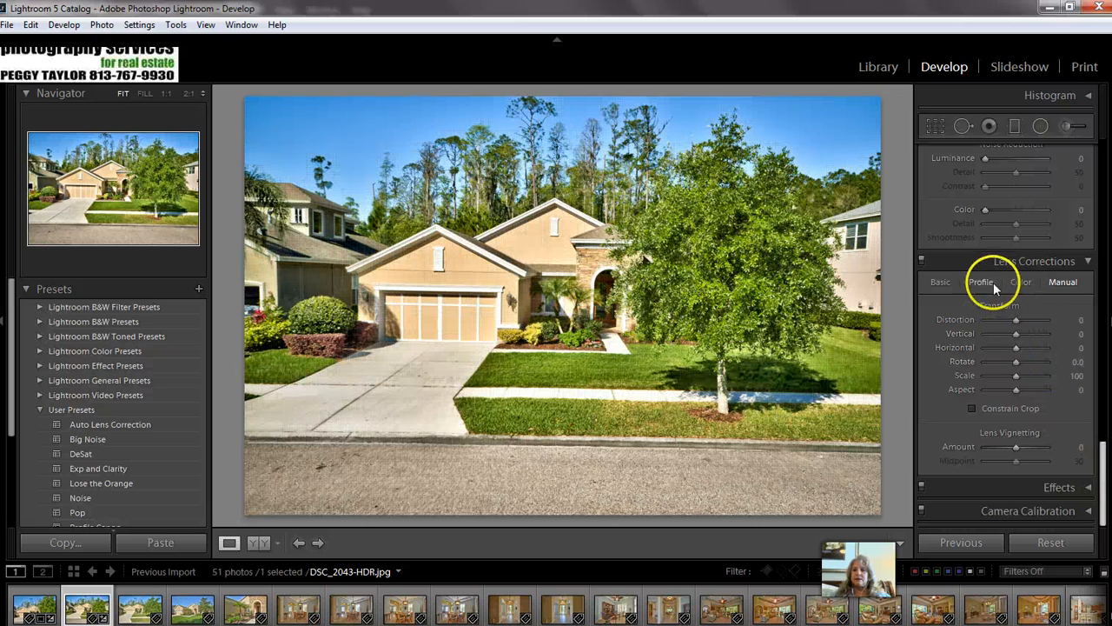
pyautogui.click(1087, 261)
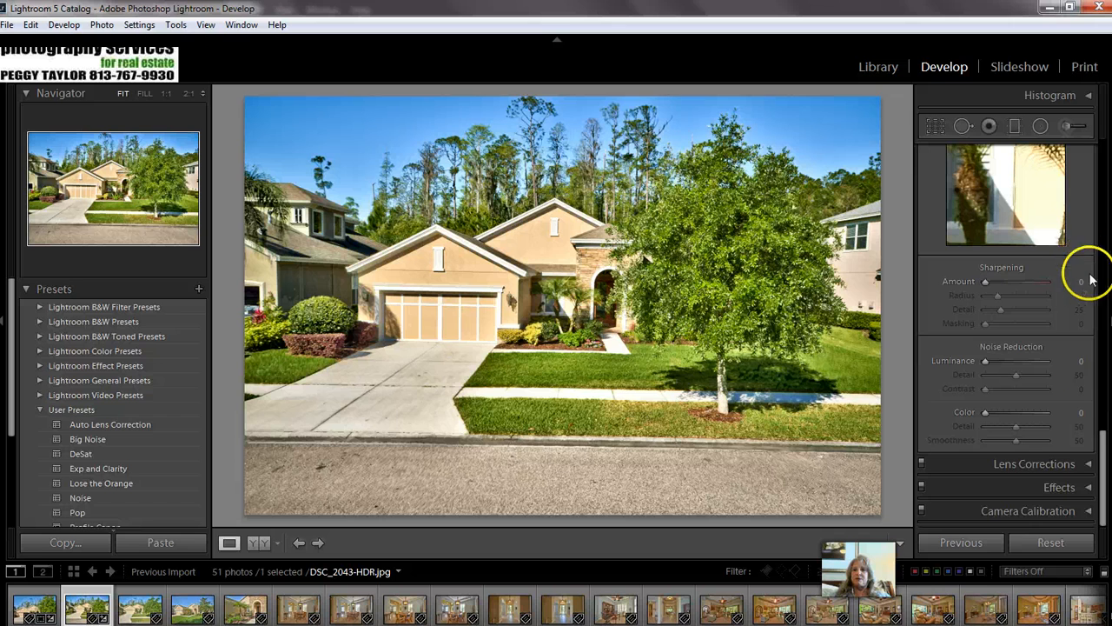
pyautogui.click(1088, 465)
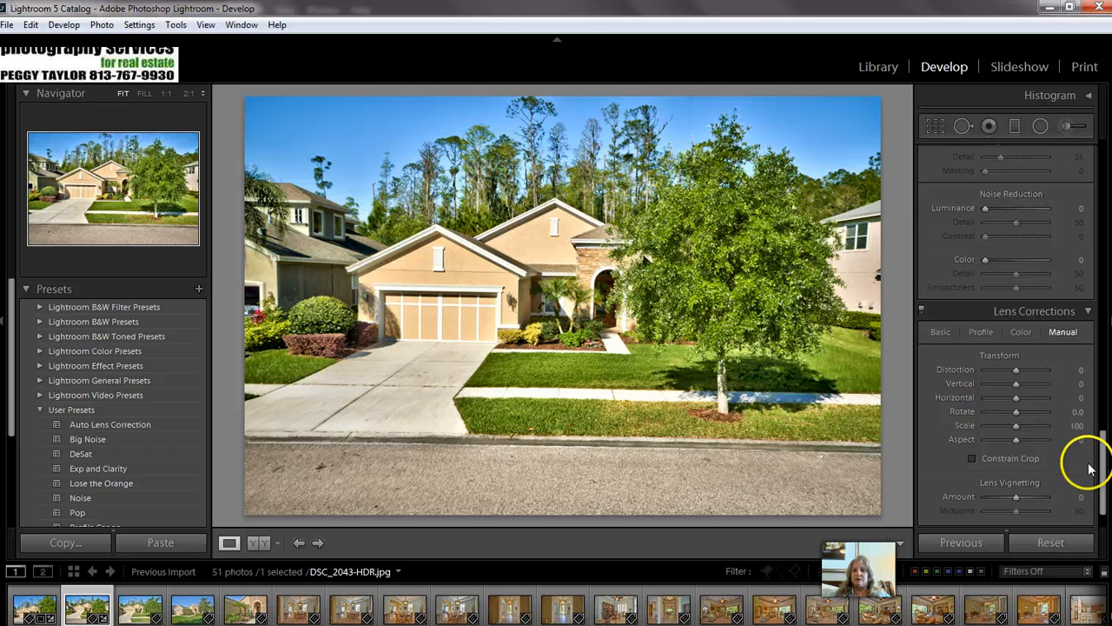
pyautogui.click(939, 336)
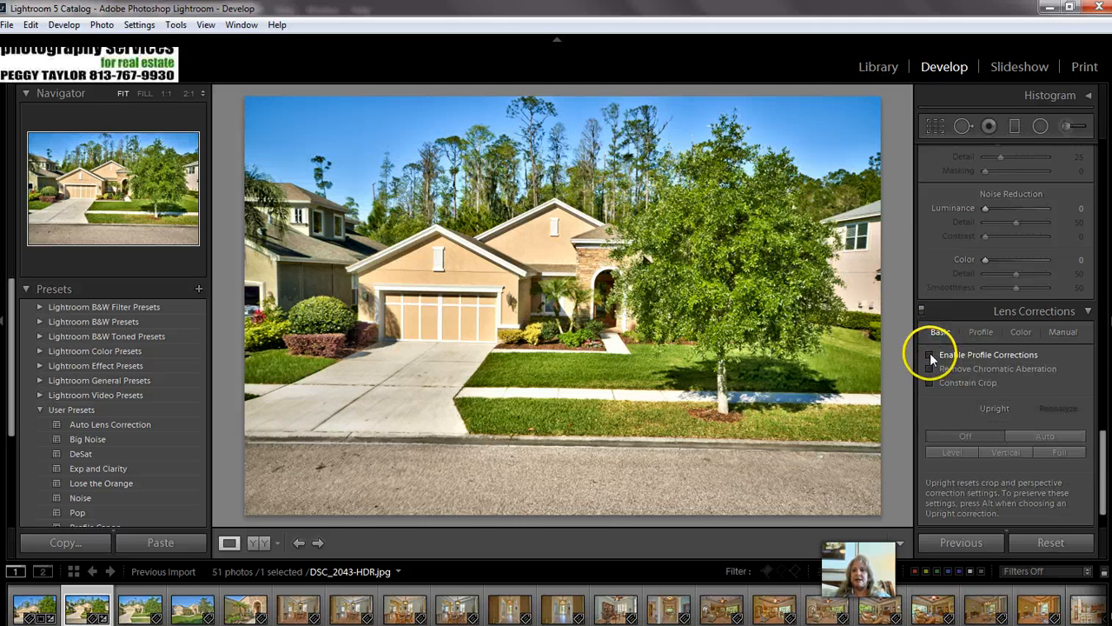
pyautogui.click(932, 357)
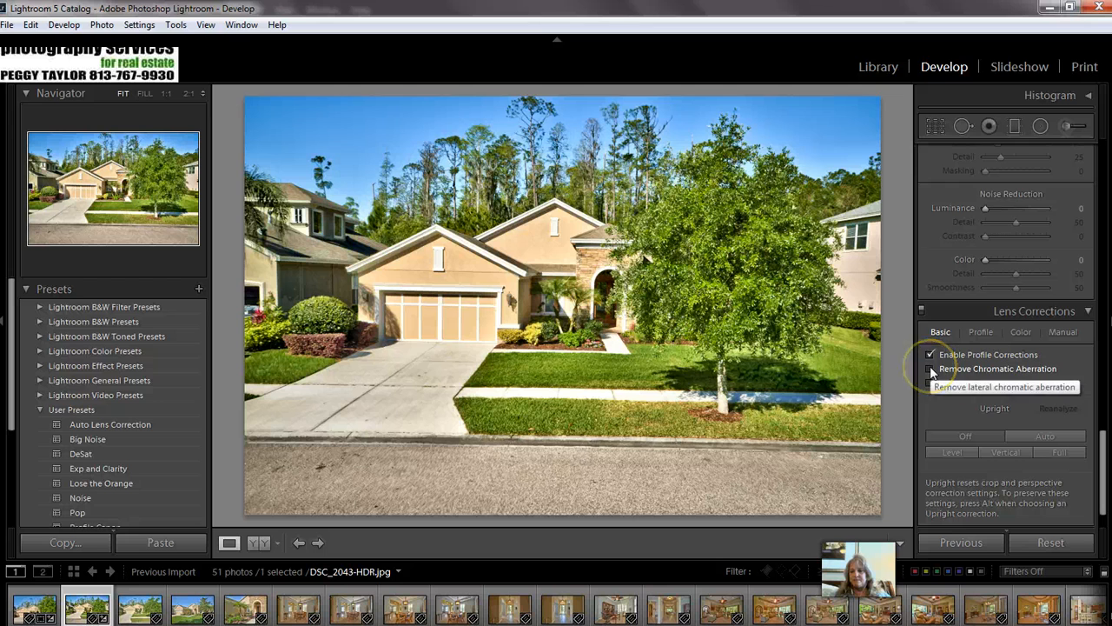
pyautogui.click(932, 370)
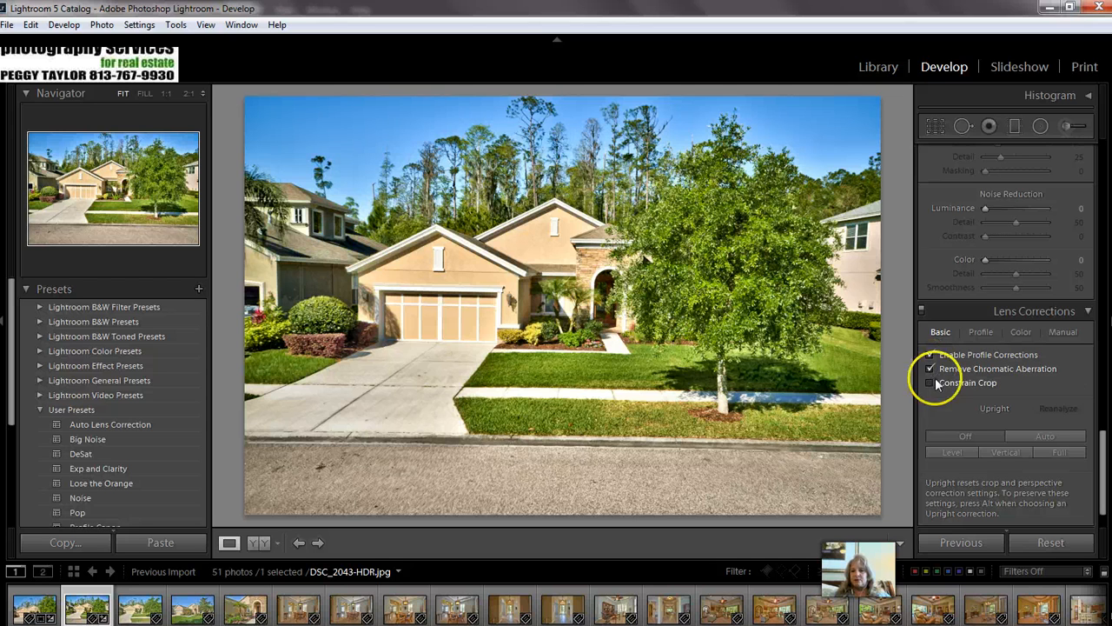
pyautogui.click(932, 384)
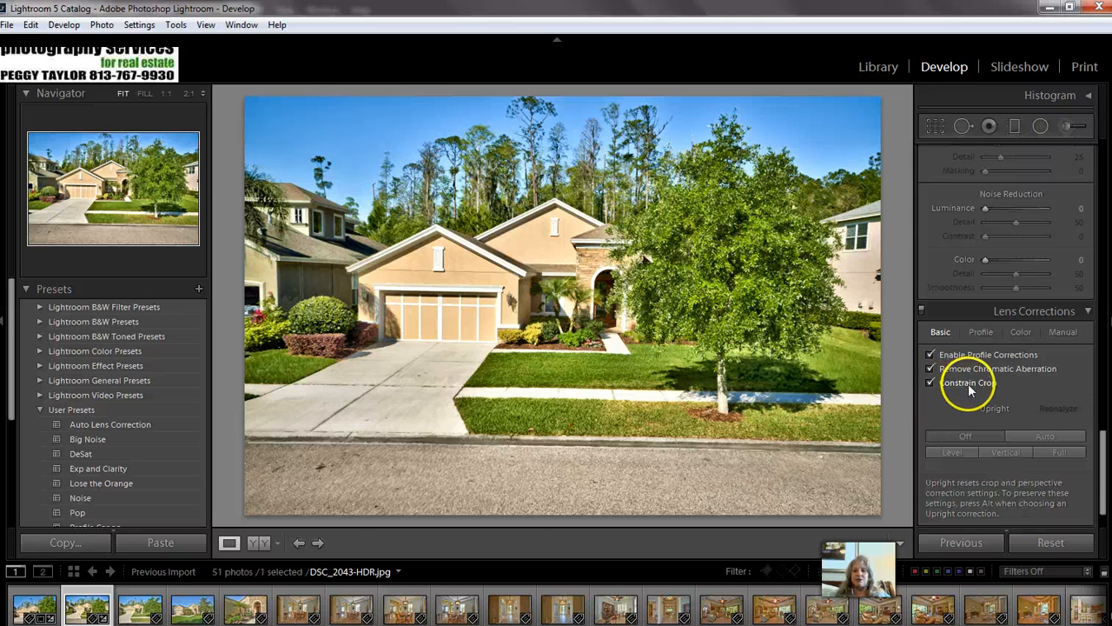
pyautogui.click(1040, 443)
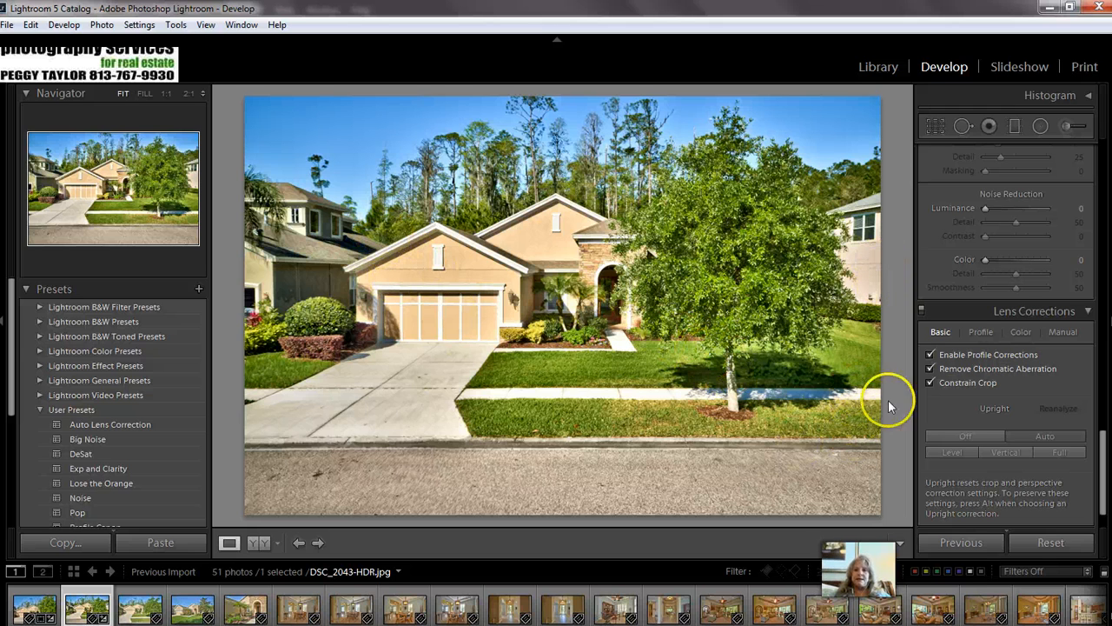
# - Crop the street out of DSC_2043-HDR.jpg at its original aspect ratio and compare the photo with the previous one
pyautogui.click(936, 128)
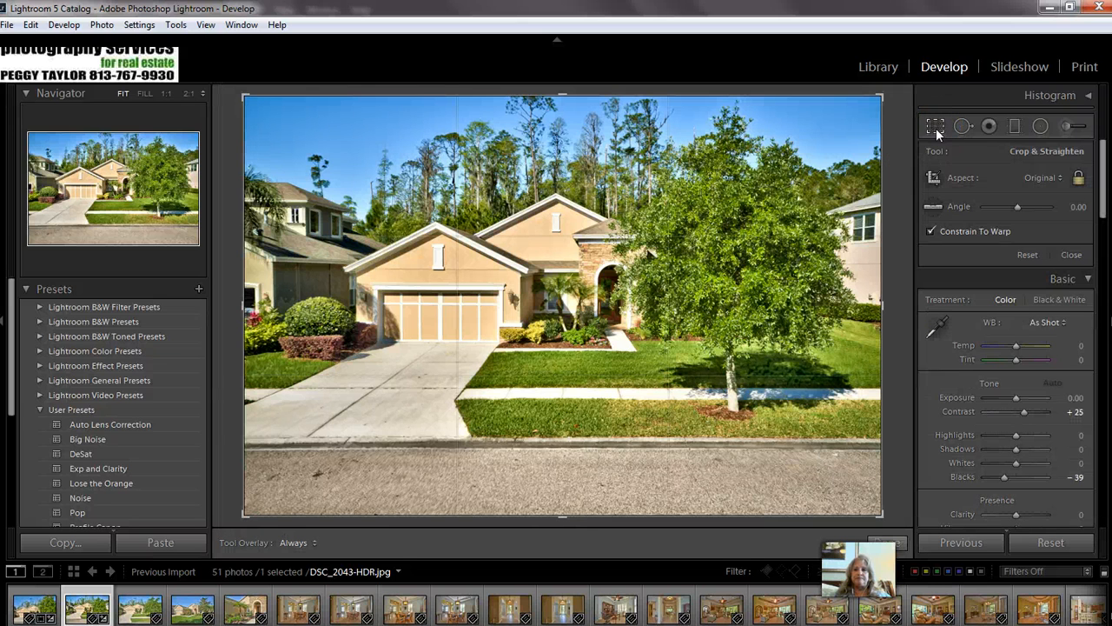
pyautogui.click(1078, 179)
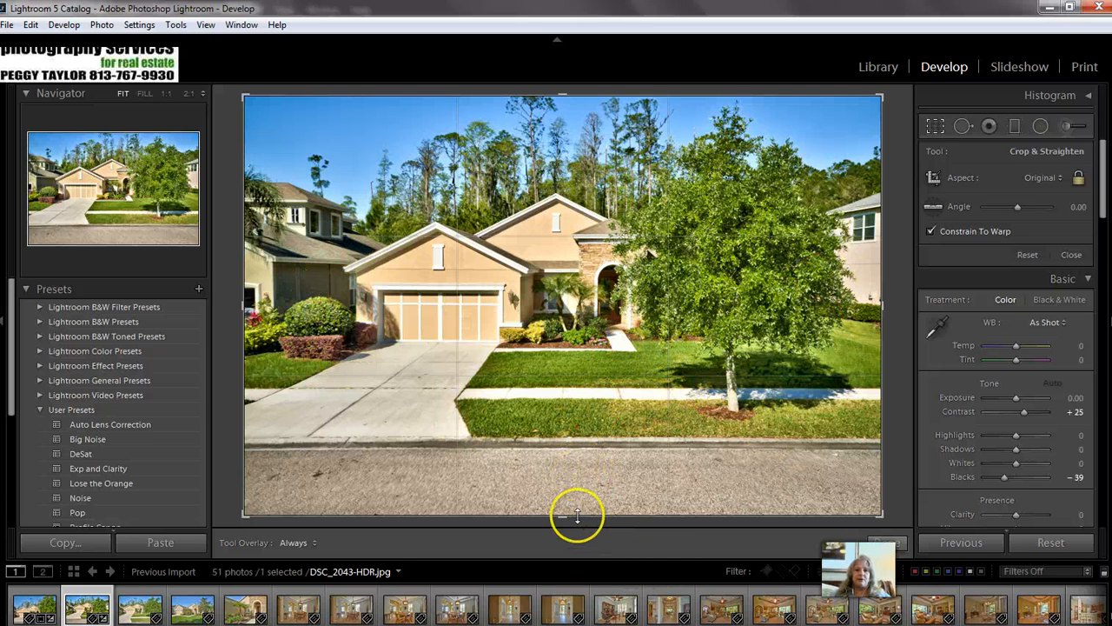
pyautogui.moveTo(566, 512); pyautogui.dragTo(568, 475)
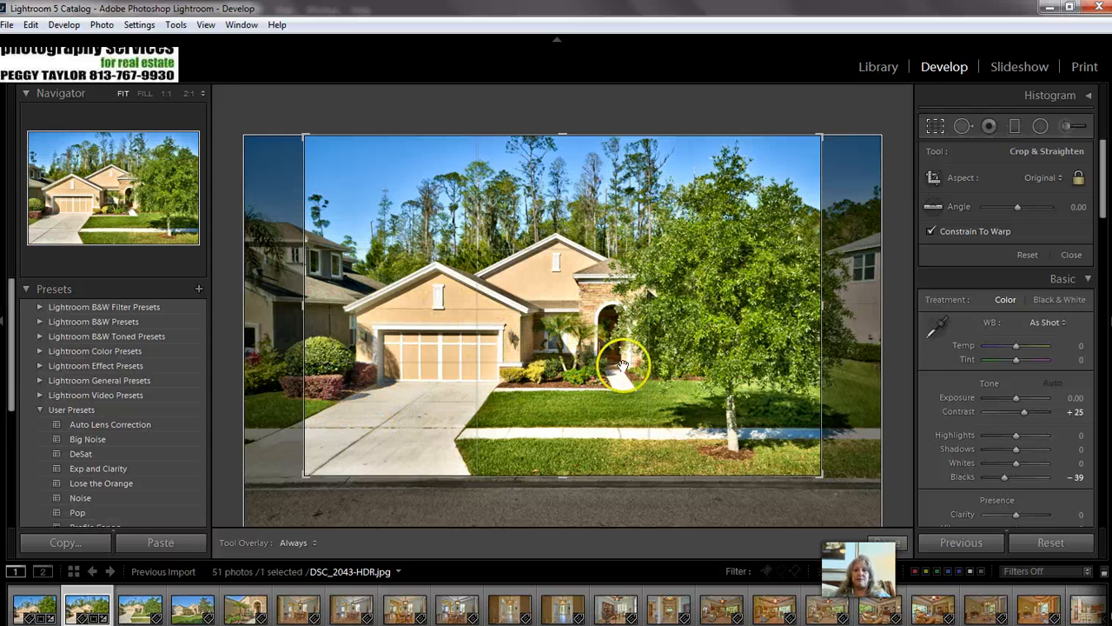
pyautogui.click(878, 546)
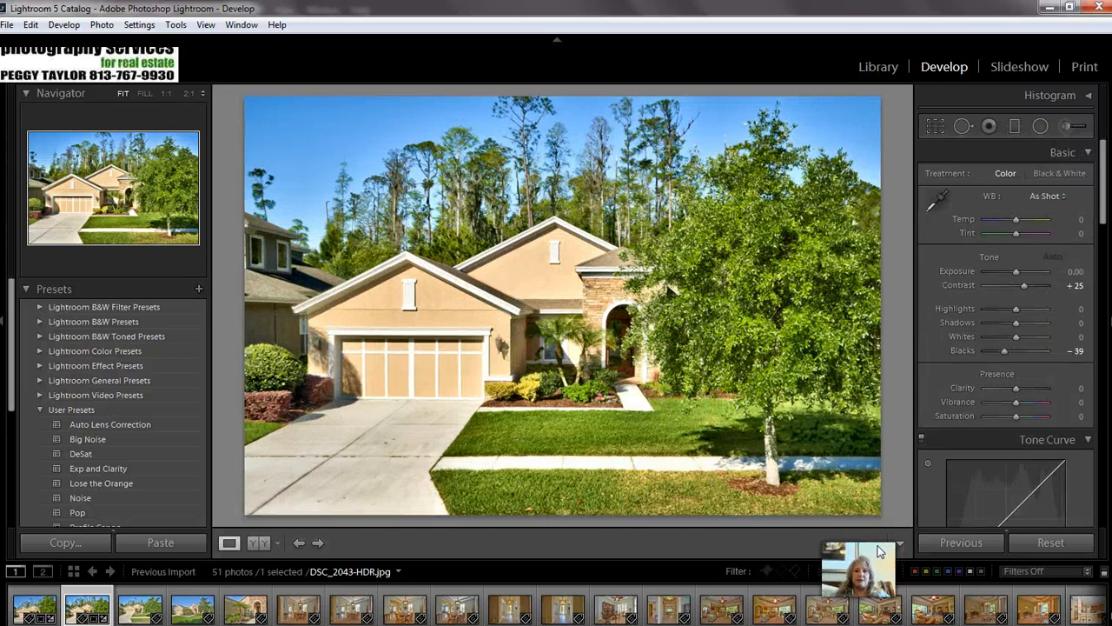
pyautogui.press('Left')
pyautogui.press('Right')
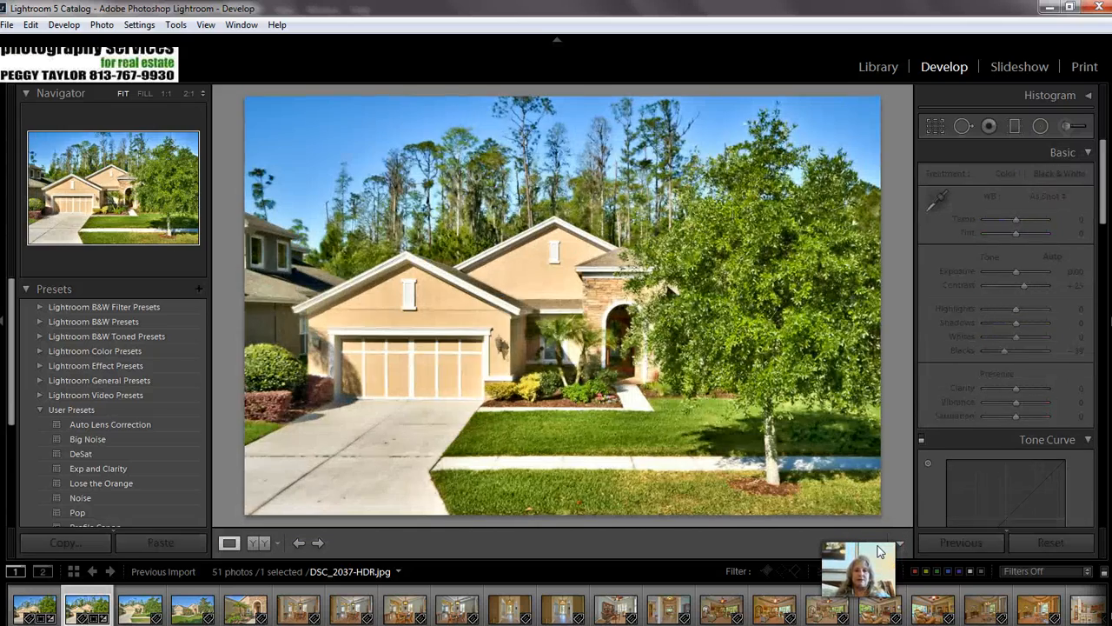
# - Compare the third photo, DSC_2046-HDR.jpg, with the one before it and remove DSC_2046-HDR.jpg from the set
pyautogui.press('Right')
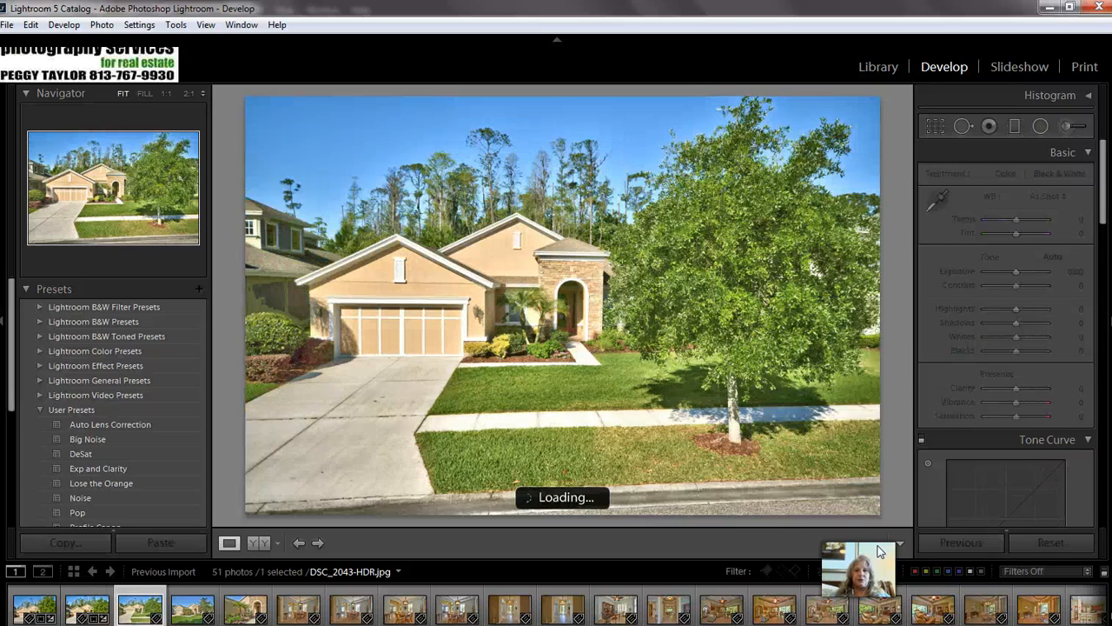
pyautogui.press('Left')
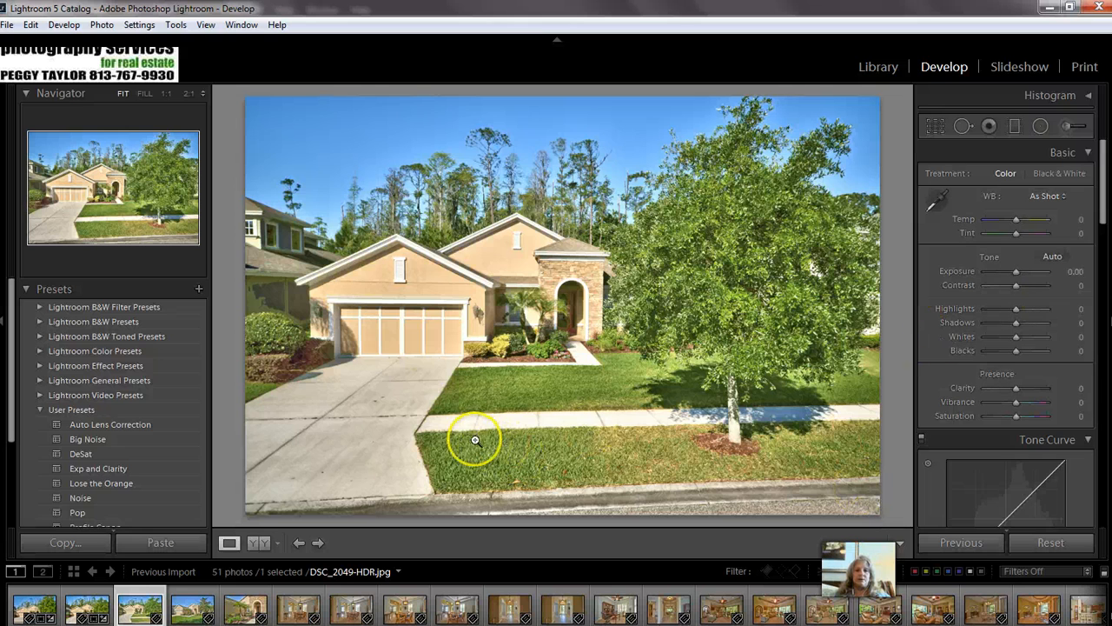
pyautogui.rightClick(475, 443)
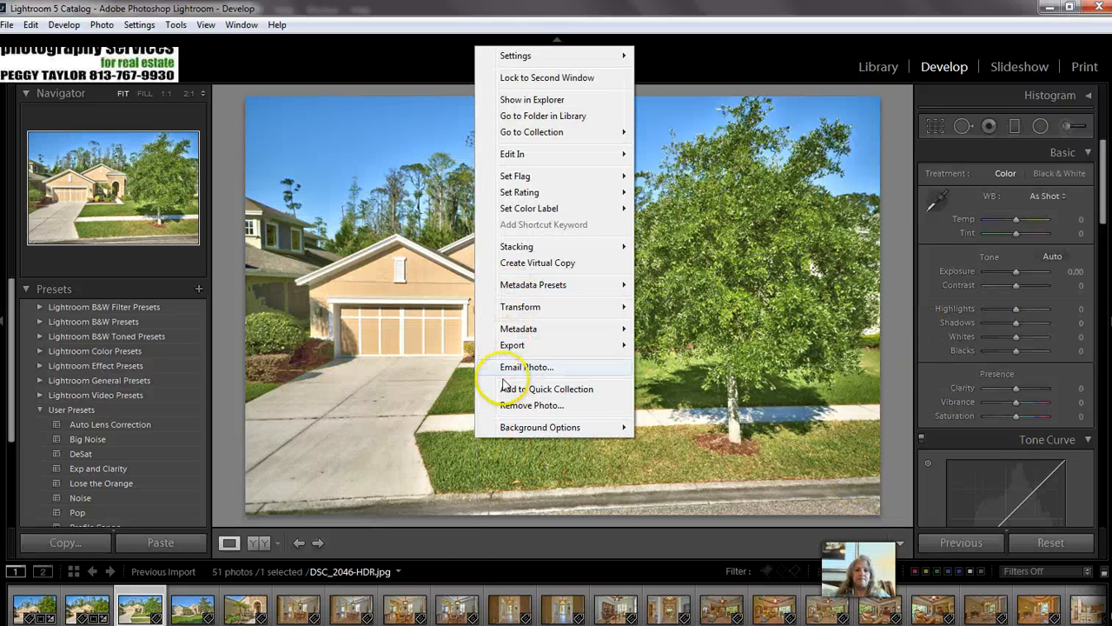
pyautogui.click(517, 406)
pyautogui.click(591, 361)
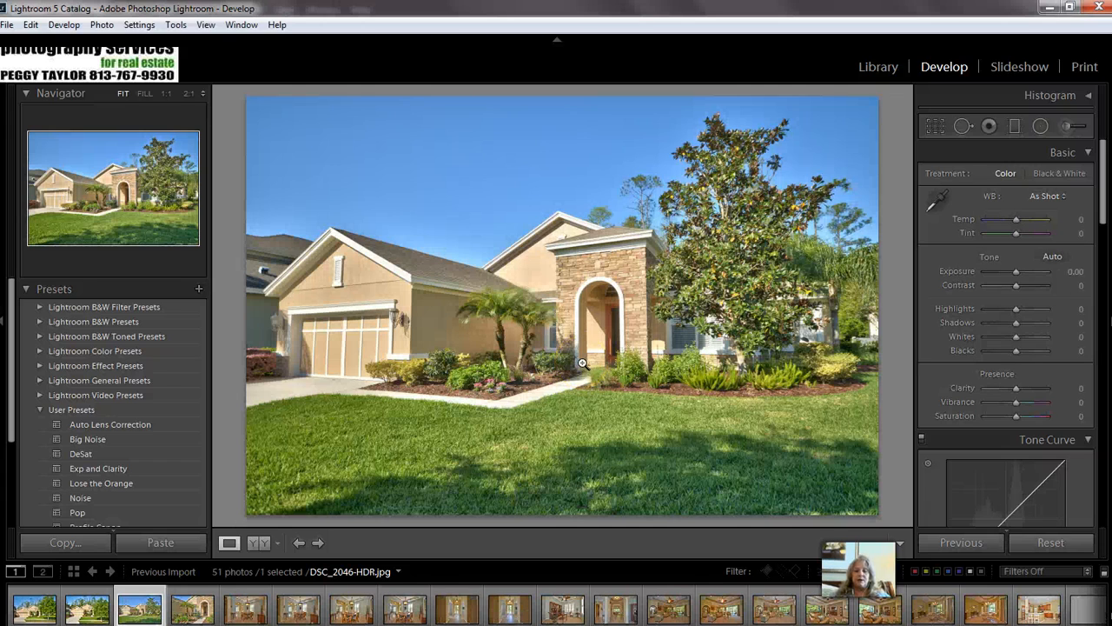
# - Compare the remaining front exterior photo with the entrance close-up, and the first two dining room photos with each other
pyautogui.press('Right')
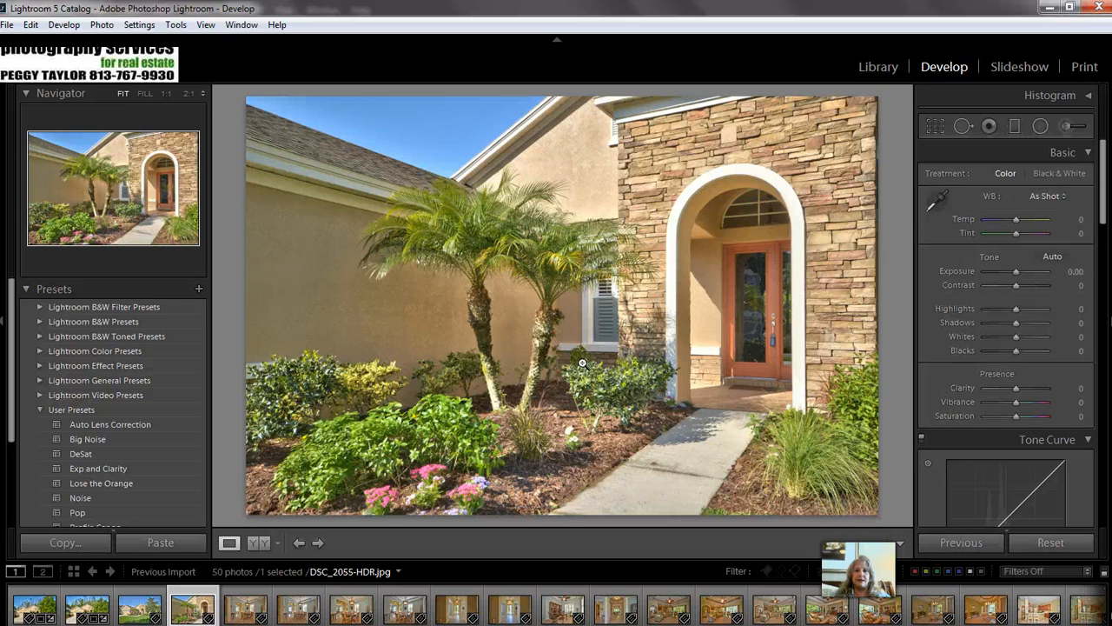
pyautogui.press('Left')
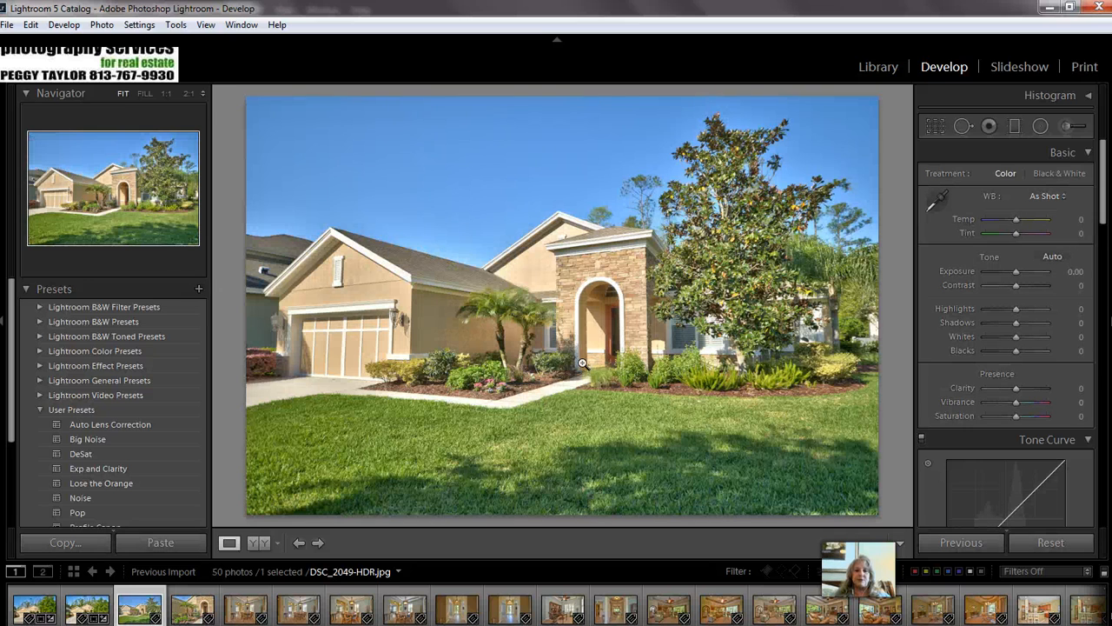
pyautogui.press('Right')
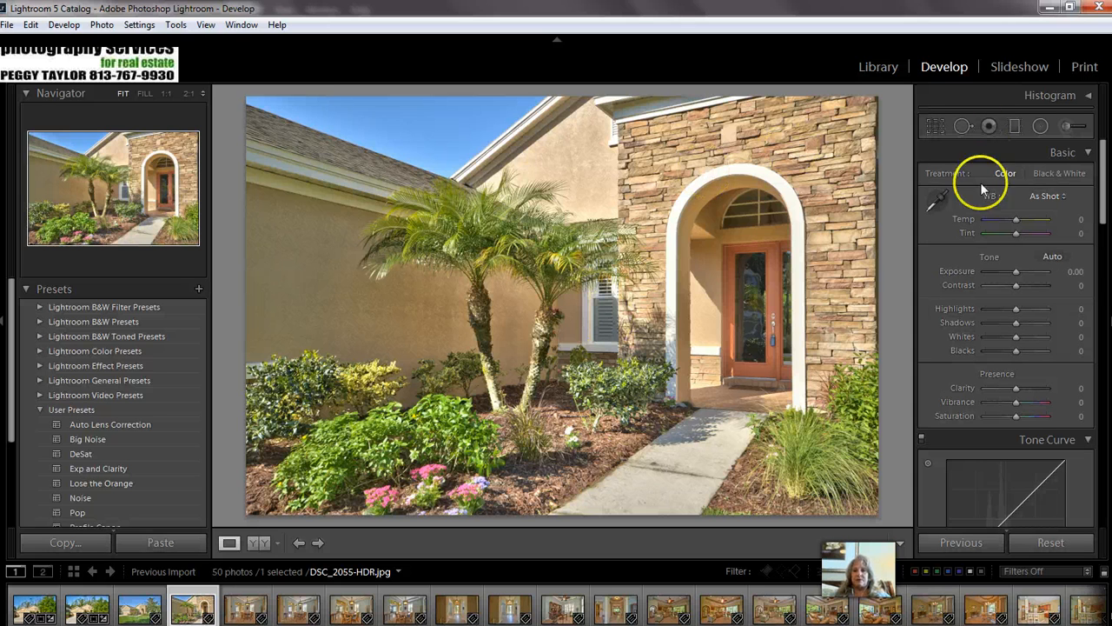
pyautogui.press('Right')
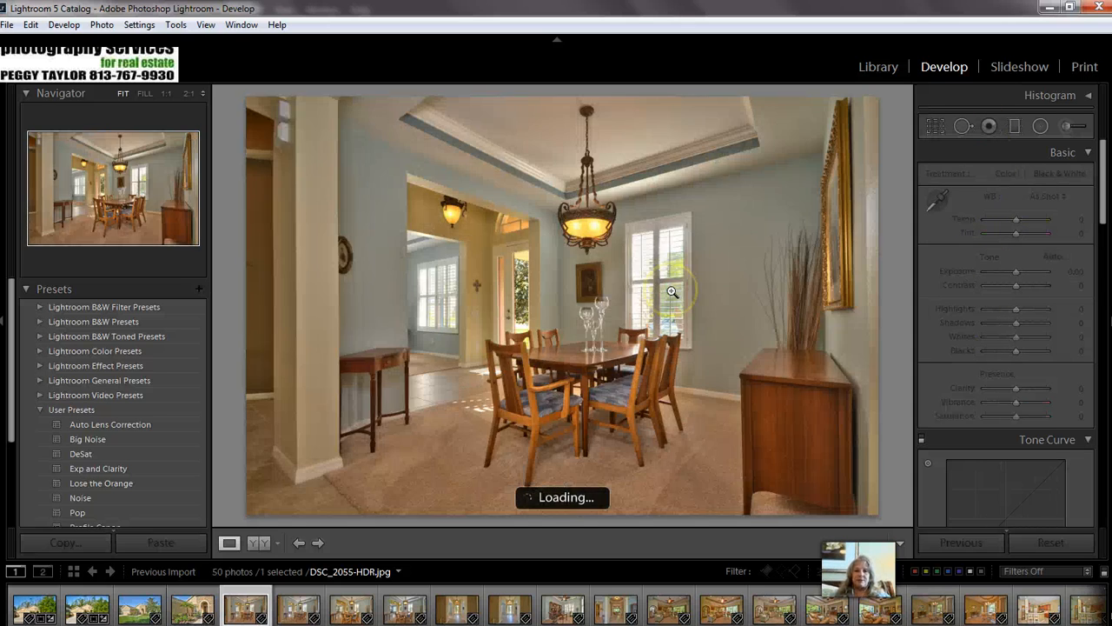
pyautogui.press('Right')
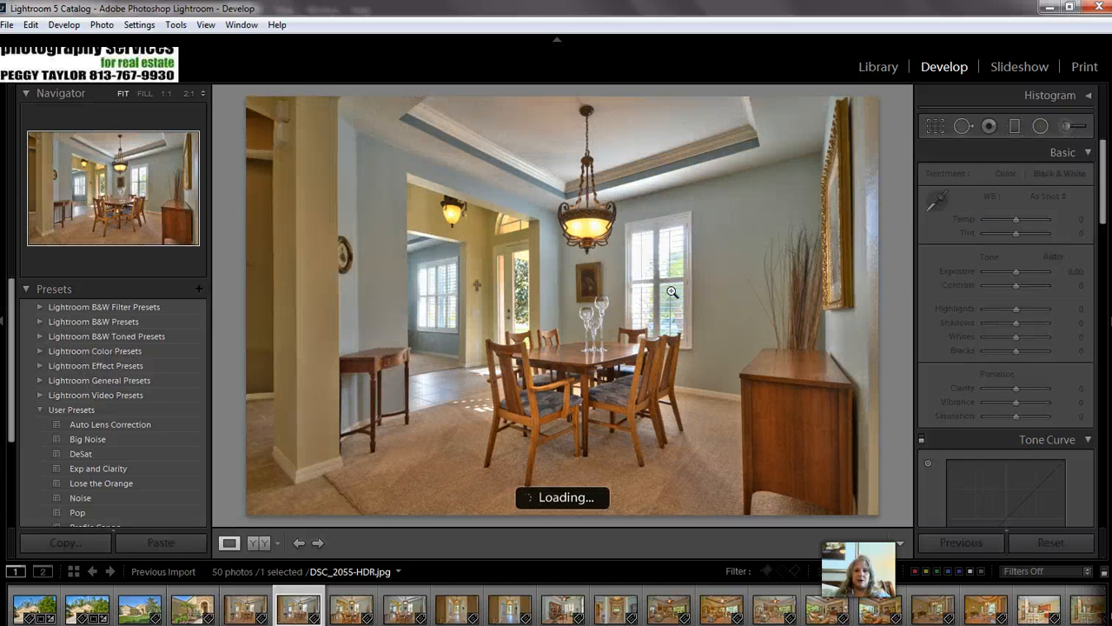
pyautogui.press('Left')
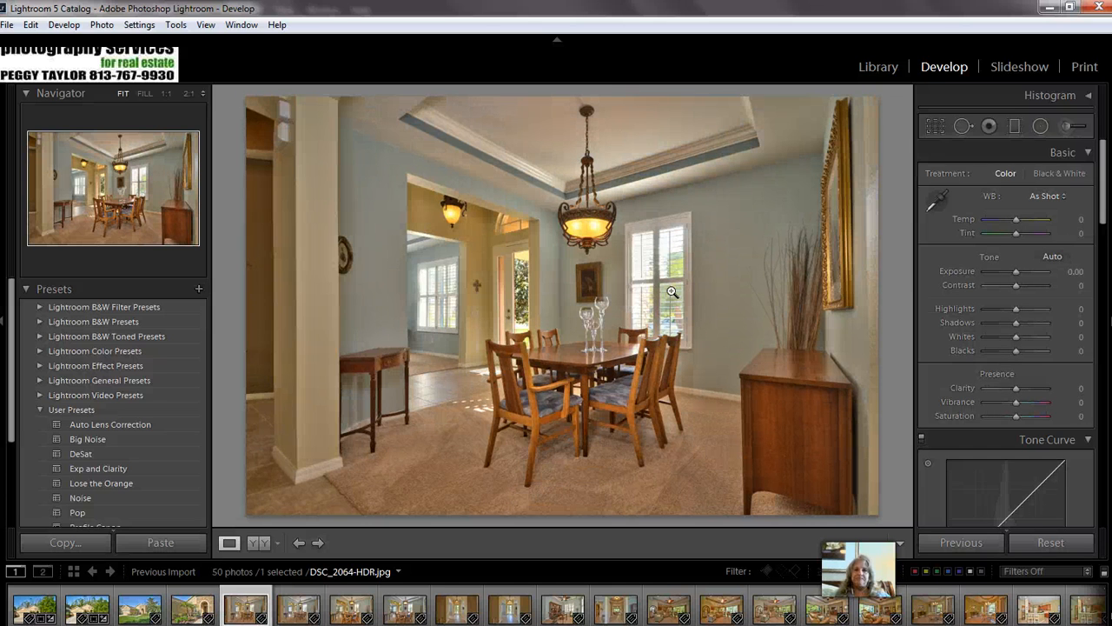
pyautogui.press('Right')
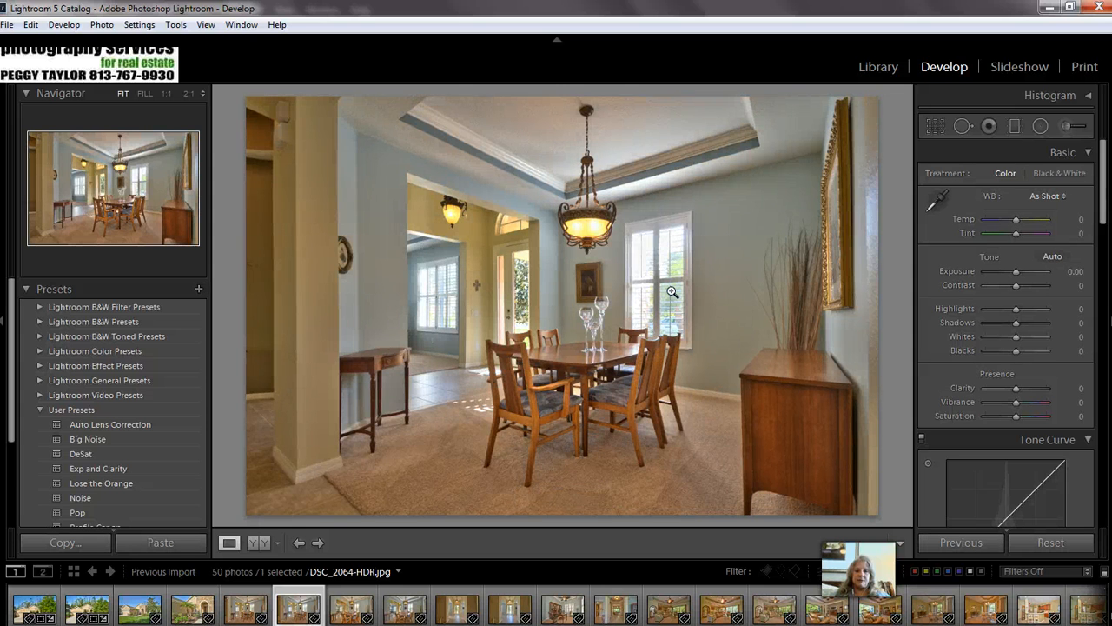
# - Browse past the dining room photos and compare the two entry hall versions, DSC_2073-HDR.jpg and DSC_2079-HDR.jpg
pyautogui.press('Right')
pyautogui.press('Right')
pyautogui.press('Right')
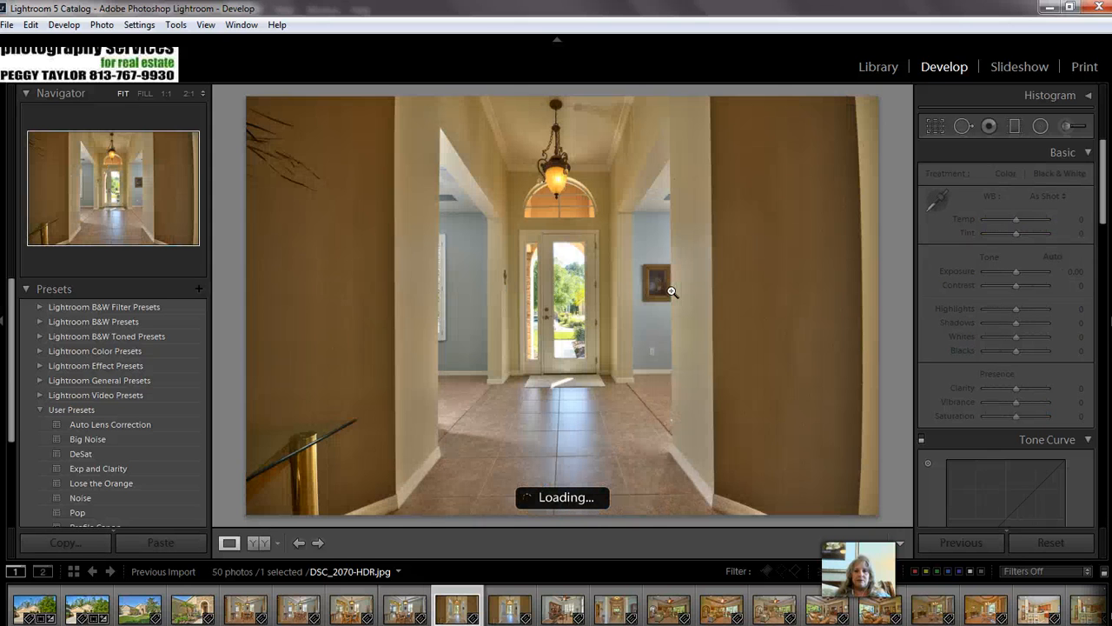
pyautogui.press('Right')
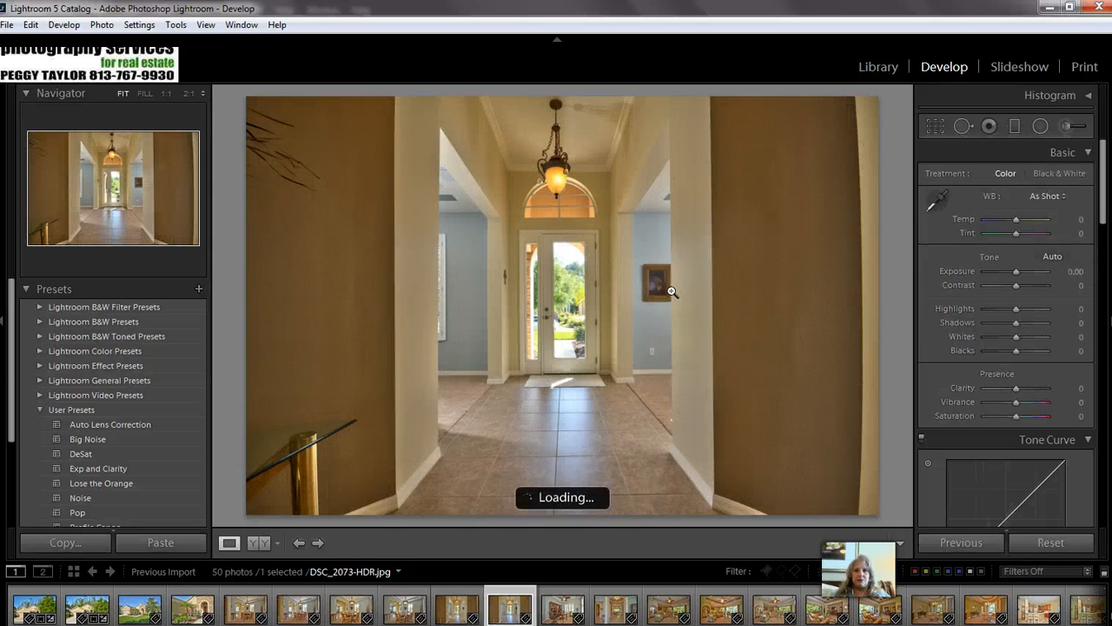
pyautogui.press('Left')
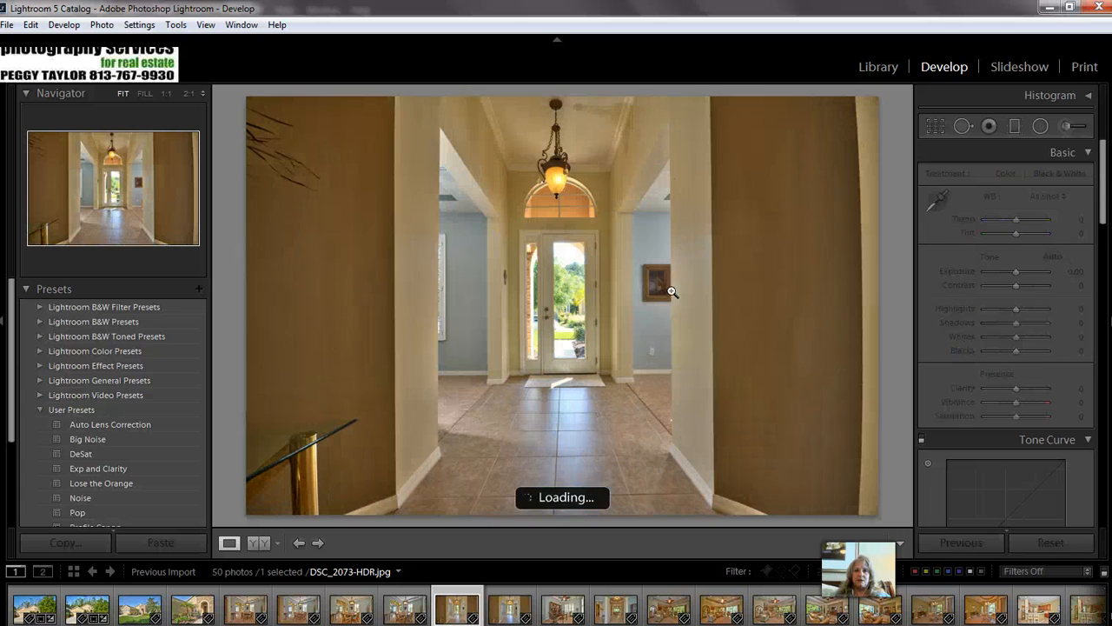
pyautogui.press('Left')
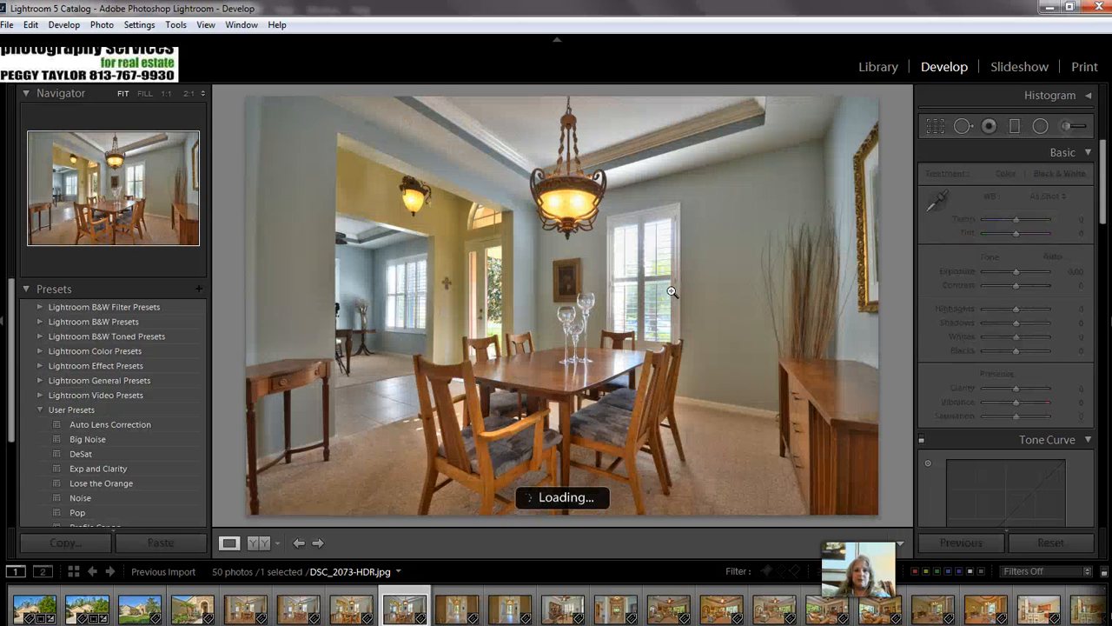
pyautogui.press('Right')
pyautogui.press('Right')
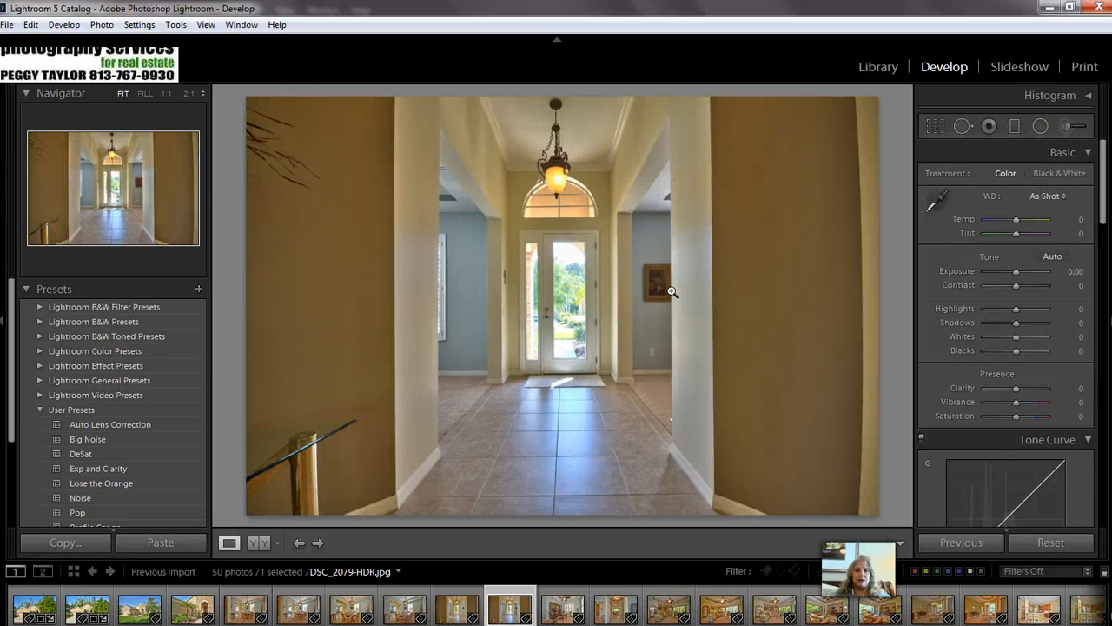
pyautogui.press('Left')
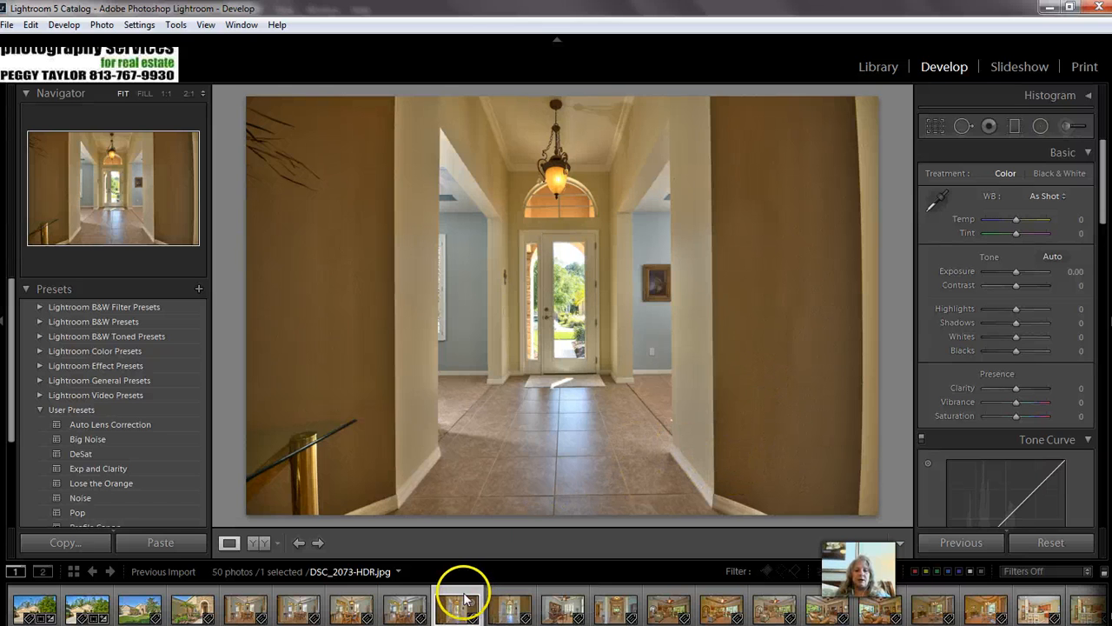
# - Select both entry hall photos, DSC_2073-HDR.jpg and DSC_2079-HDR.jpg, and open them together as layers in Photoshop
pyautogui.rightClick(510, 598)
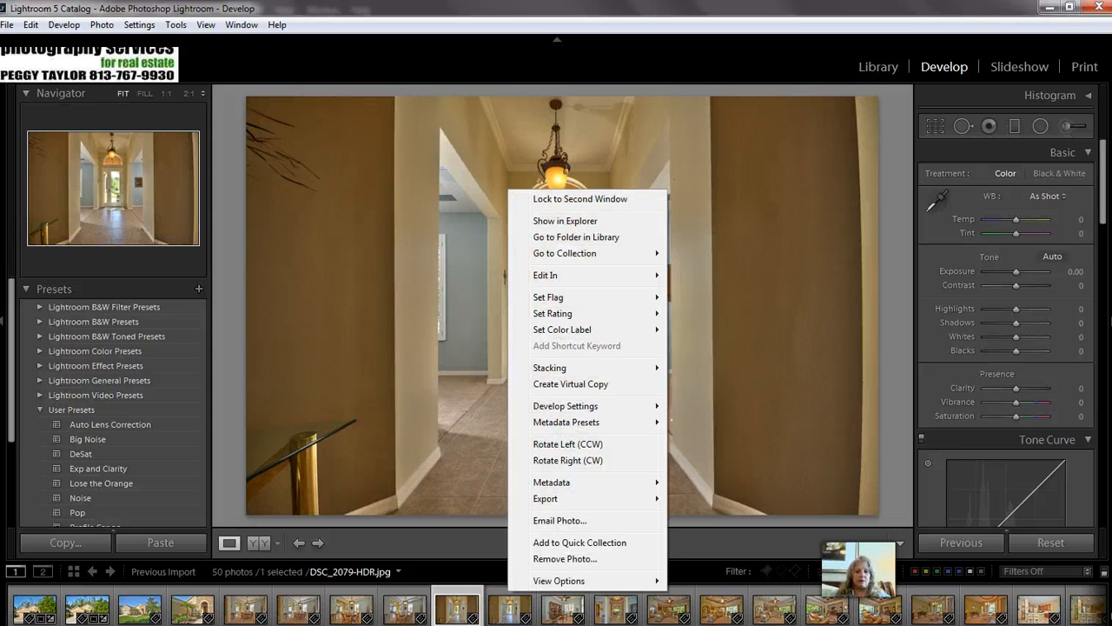
pyautogui.click(490, 538)
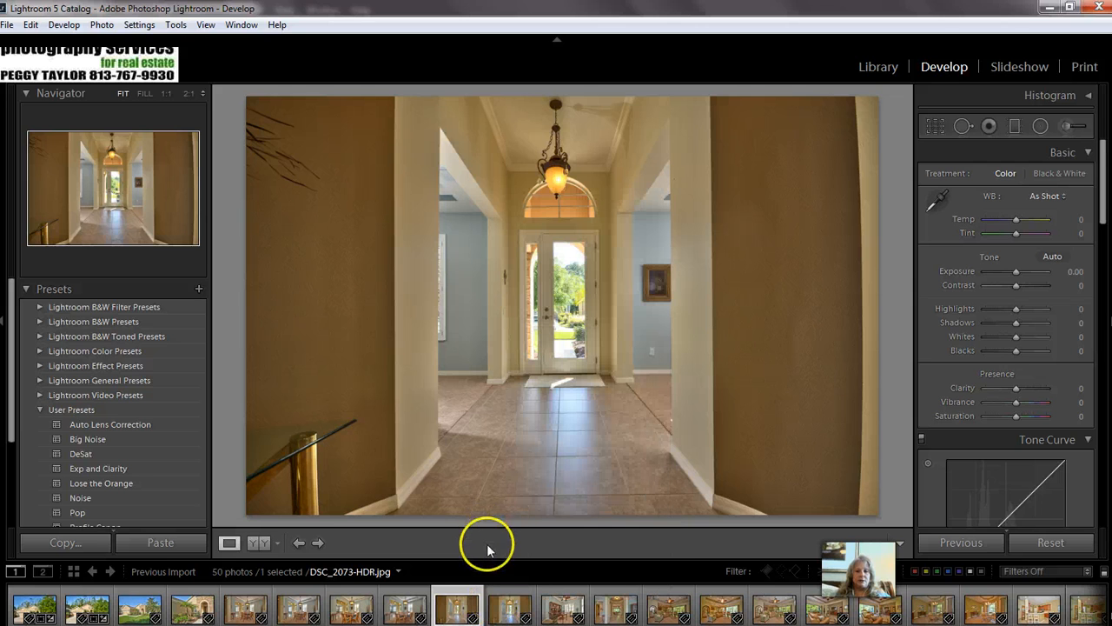
pyautogui.keyDown('ctrl'); pyautogui.click(498, 594); pyautogui.keyUp('ctrl')
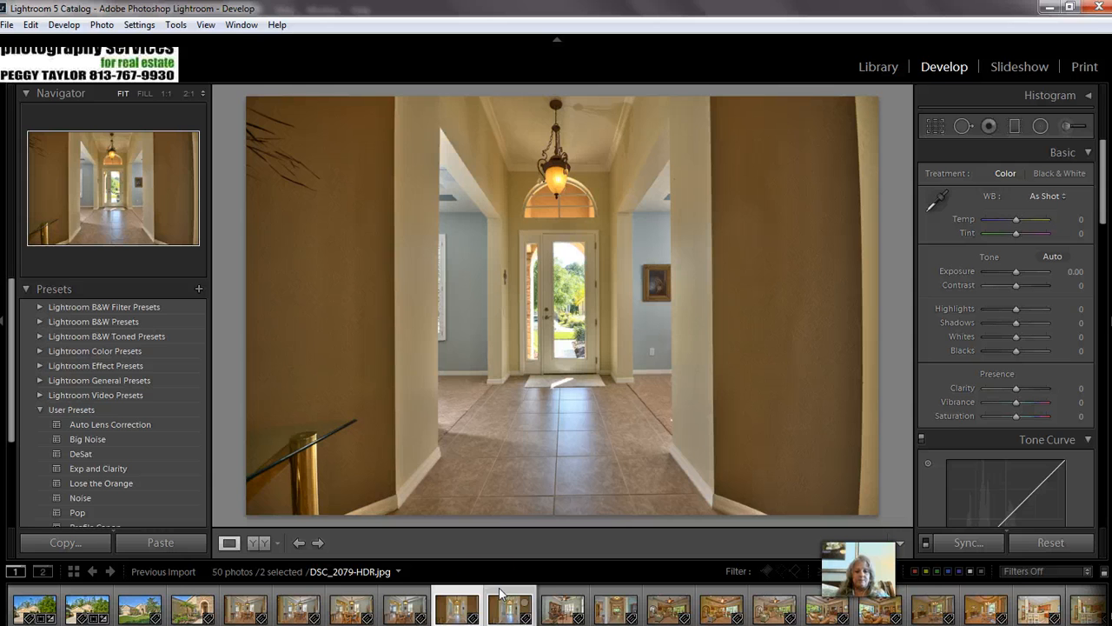
pyautogui.rightClick(508, 597)
pyautogui.moveTo(546, 294)
pyautogui.moveTo(542, 273)
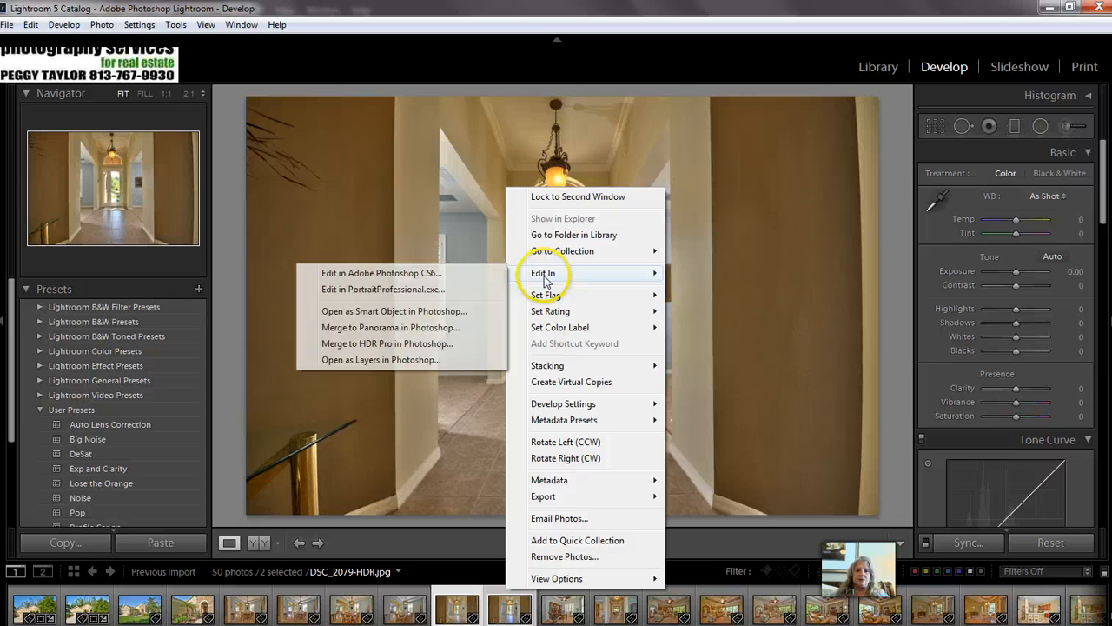
pyautogui.click(410, 360)
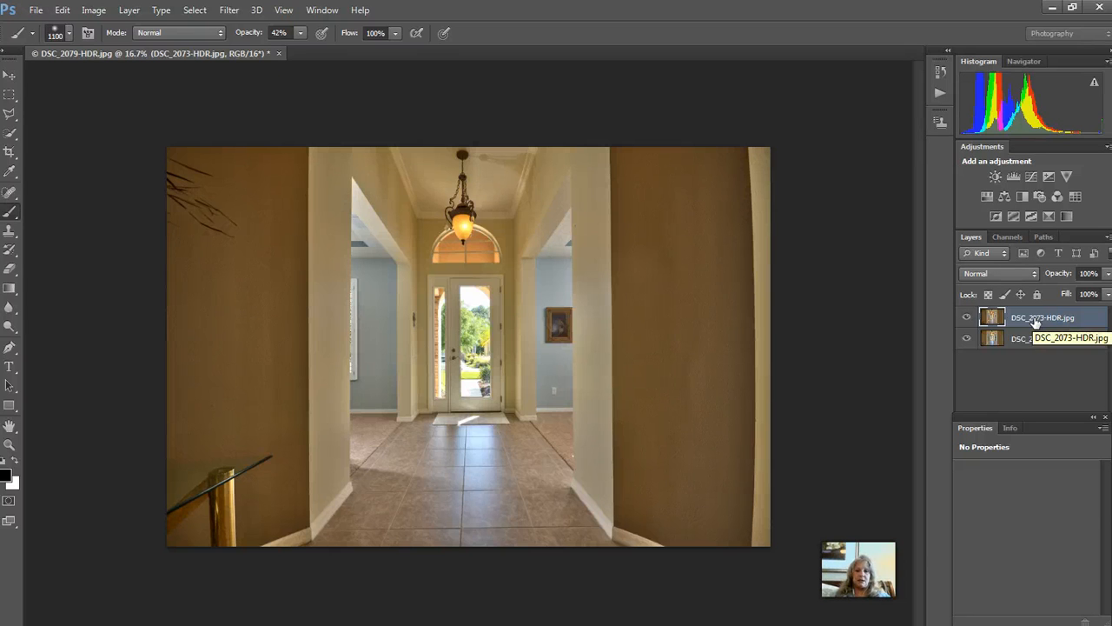
# - Compare the two exposures by swapping the layer order and back, and toggling the visibility of the DSC_2073-HDR.jpg layer
pyautogui.moveTo(1034, 322); pyautogui.dragTo(1032, 349)
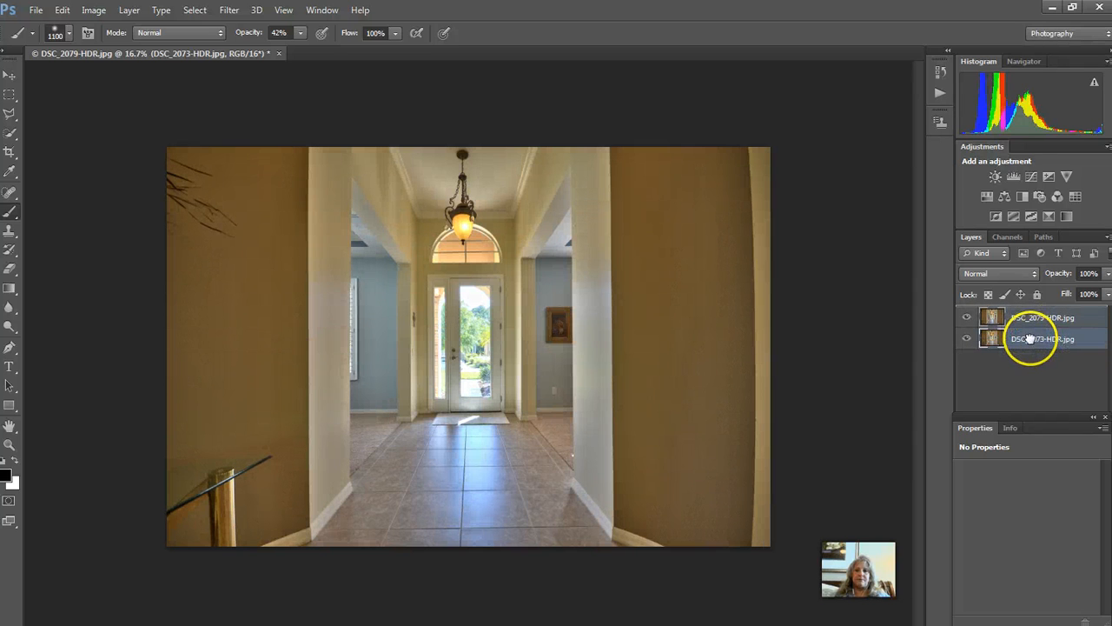
pyautogui.moveTo(1030, 339); pyautogui.dragTo(1032, 319)
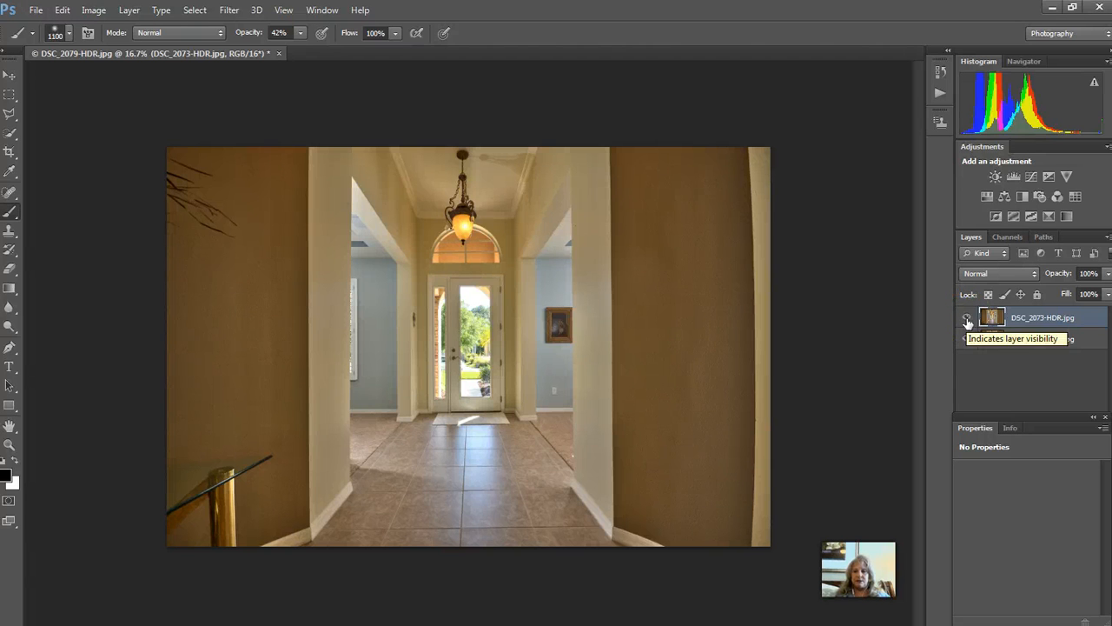
pyautogui.click(968, 320)
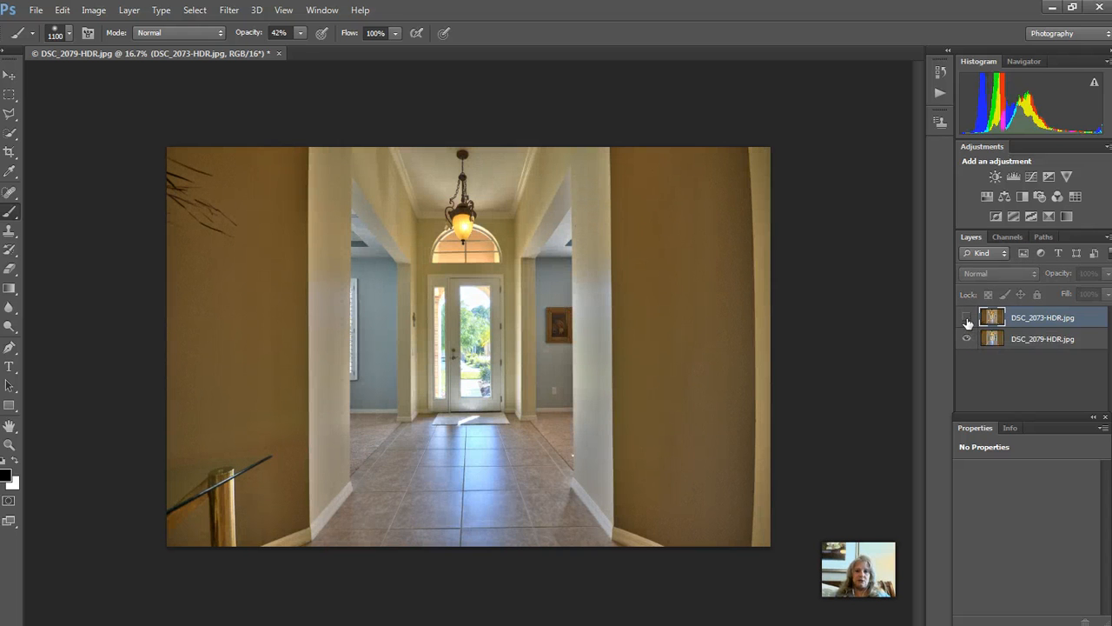
pyautogui.click(967, 320)
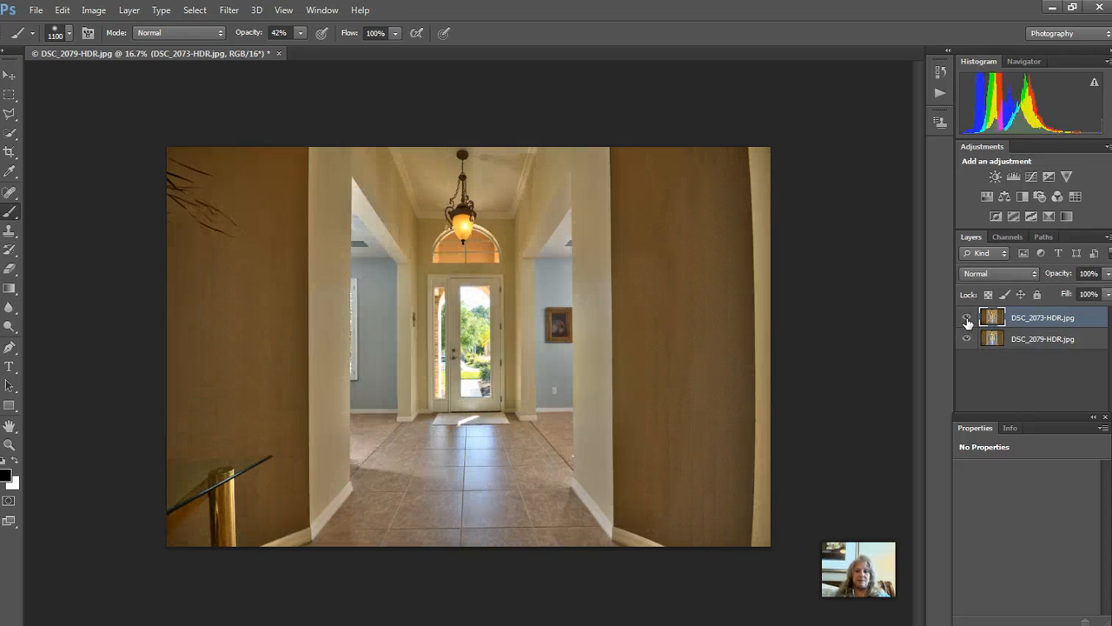
pyautogui.click(968, 320)
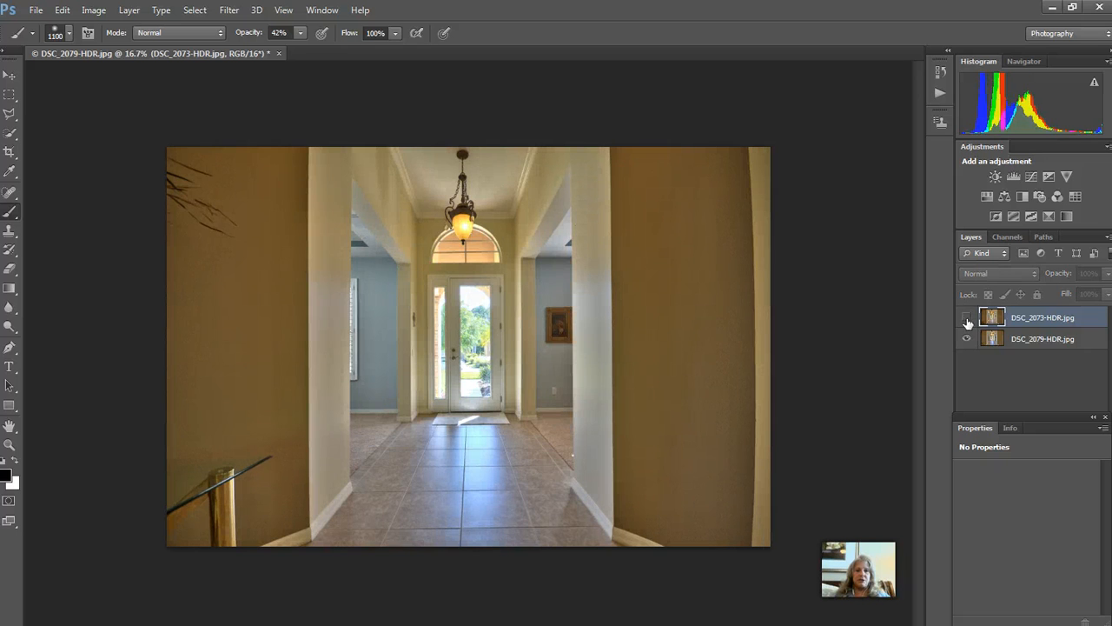
pyautogui.click(968, 320)
pyautogui.click(967, 320)
pyautogui.click(967, 320)
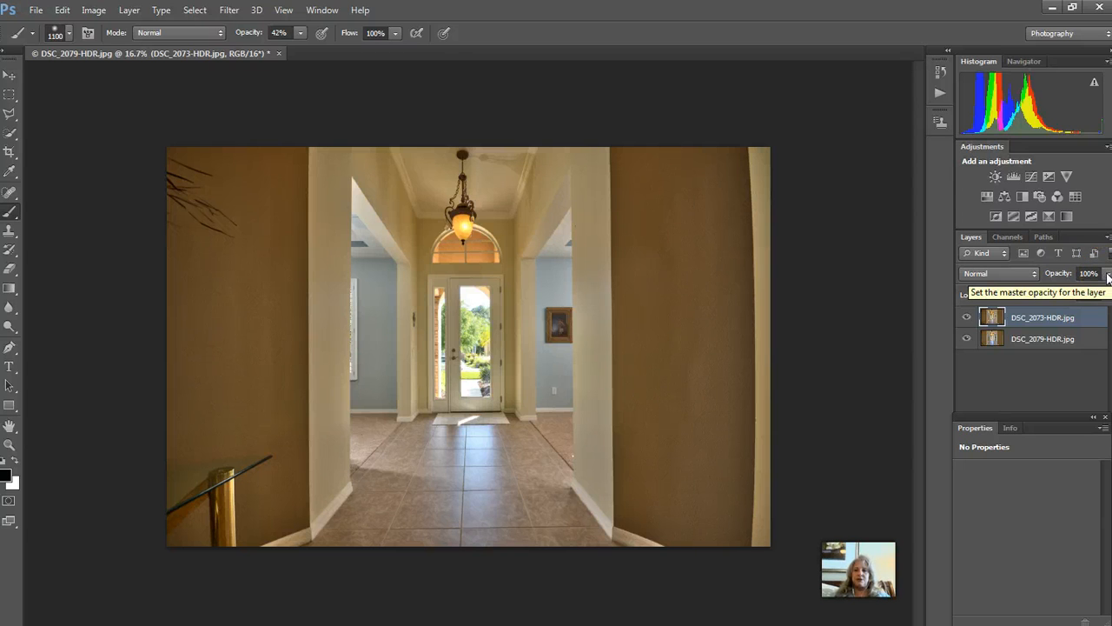
# - Try a reduced opacity on the DSC_2073-HDR.jpg layer and return it to 100%
pyautogui.click(1108, 276)
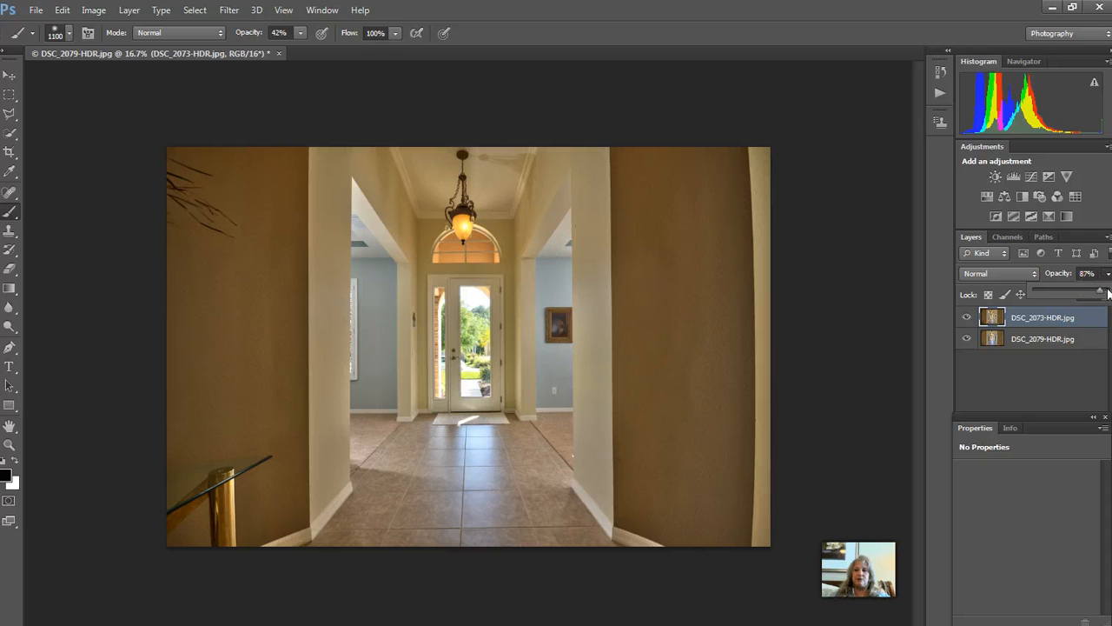
pyautogui.moveTo(1109, 294); pyautogui.dragTo(1079, 271)
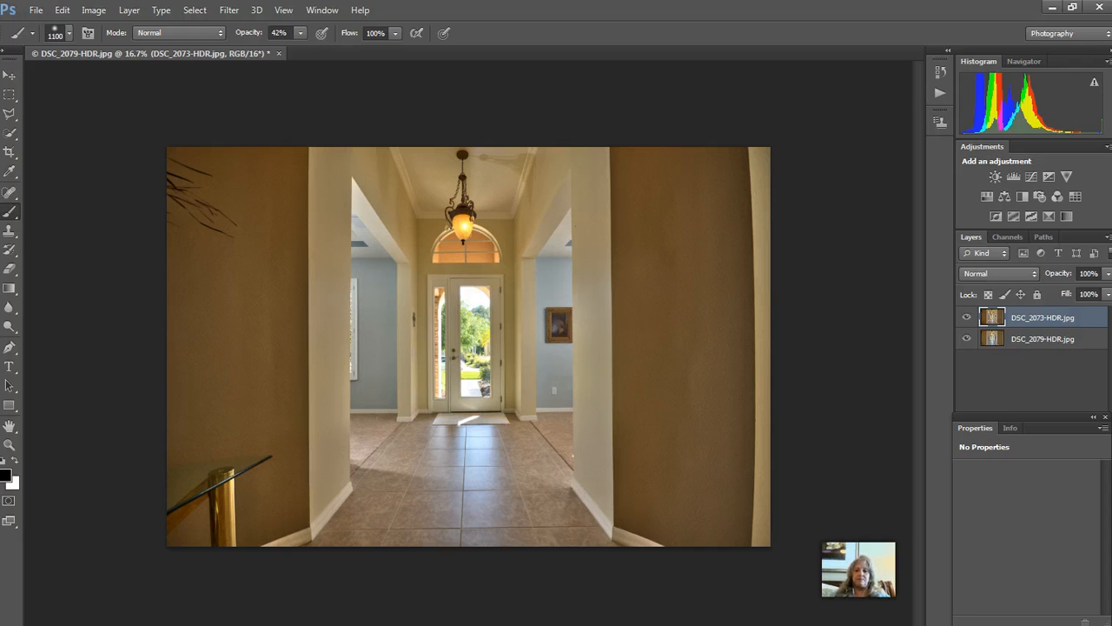
# - Add a white layer mask to the DSC_2073-HDR.jpg layer
pyautogui.click(1018, 624)
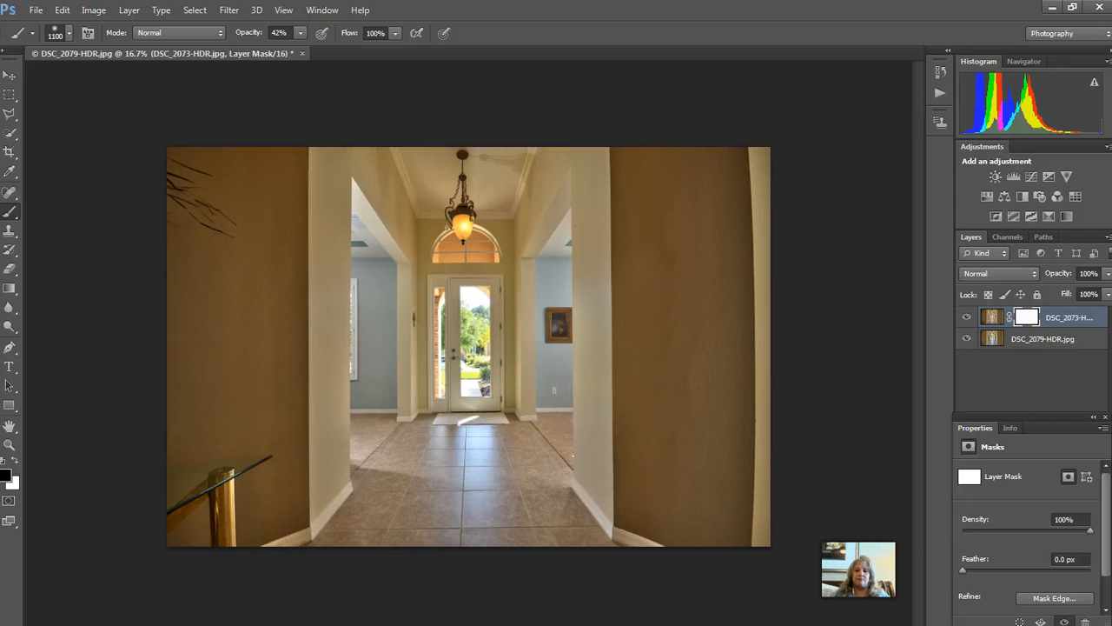
pyautogui.hotkey('ctrl', 'z')
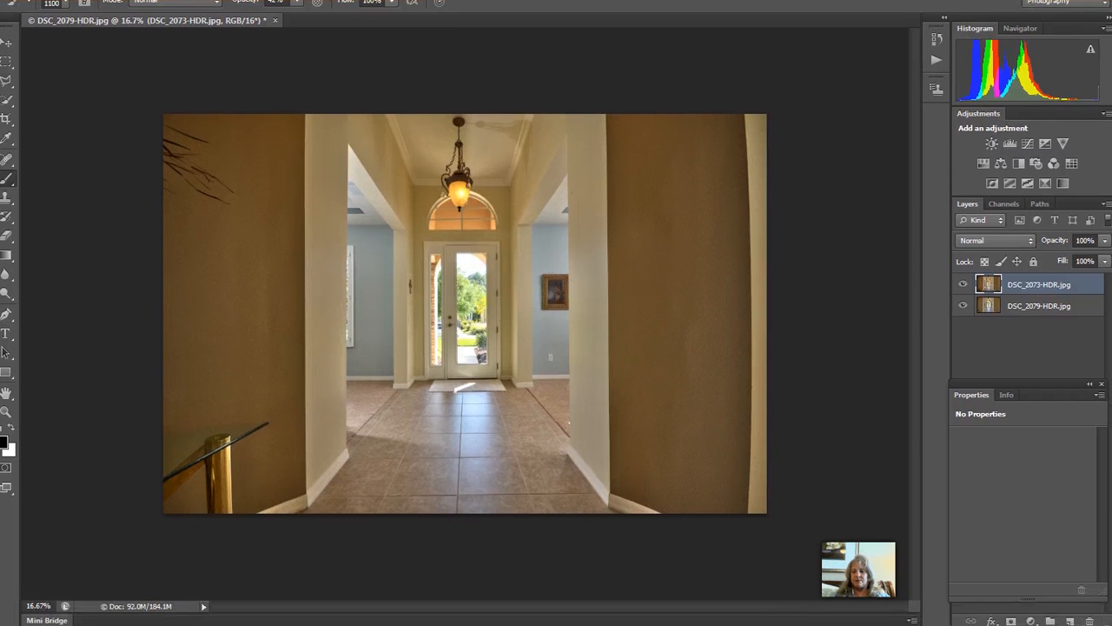
pyautogui.click(1010, 619)
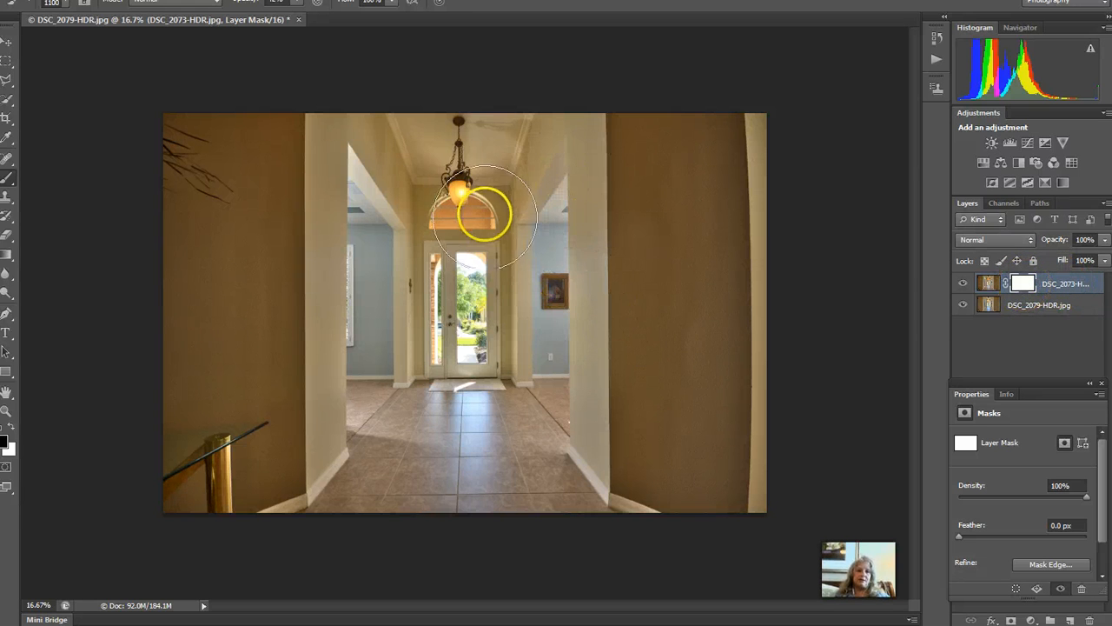
# - Activate the Brush tool for painting on the layer mask and set the brush opacity to 36%
pyautogui.click(9, 178)
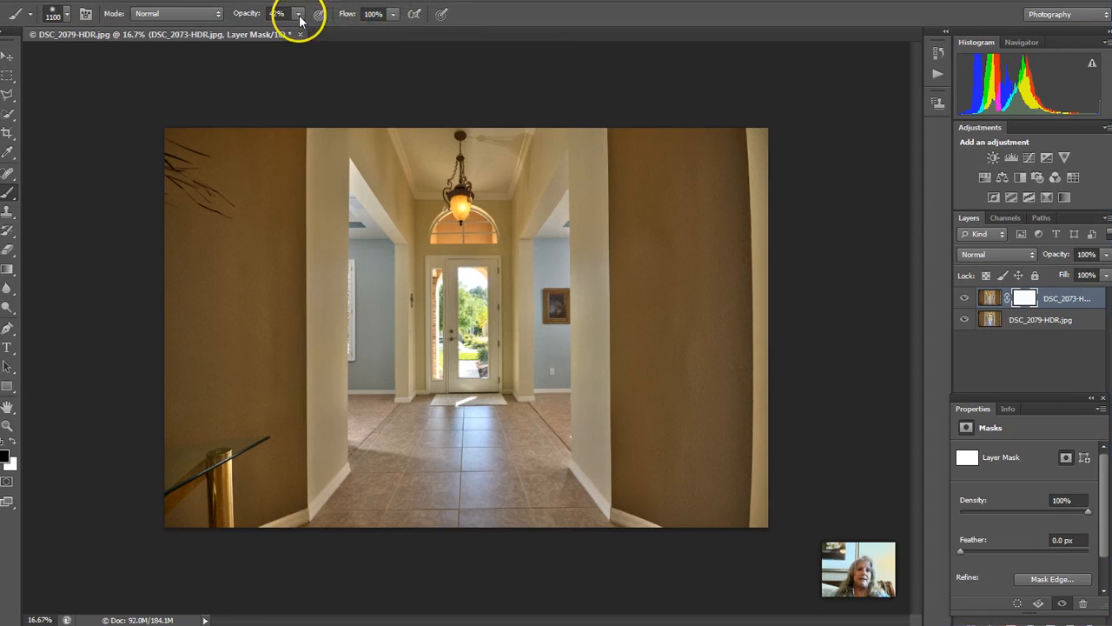
pyautogui.click(300, 15)
pyautogui.moveTo(300, 29); pyautogui.dragTo(298, 28)
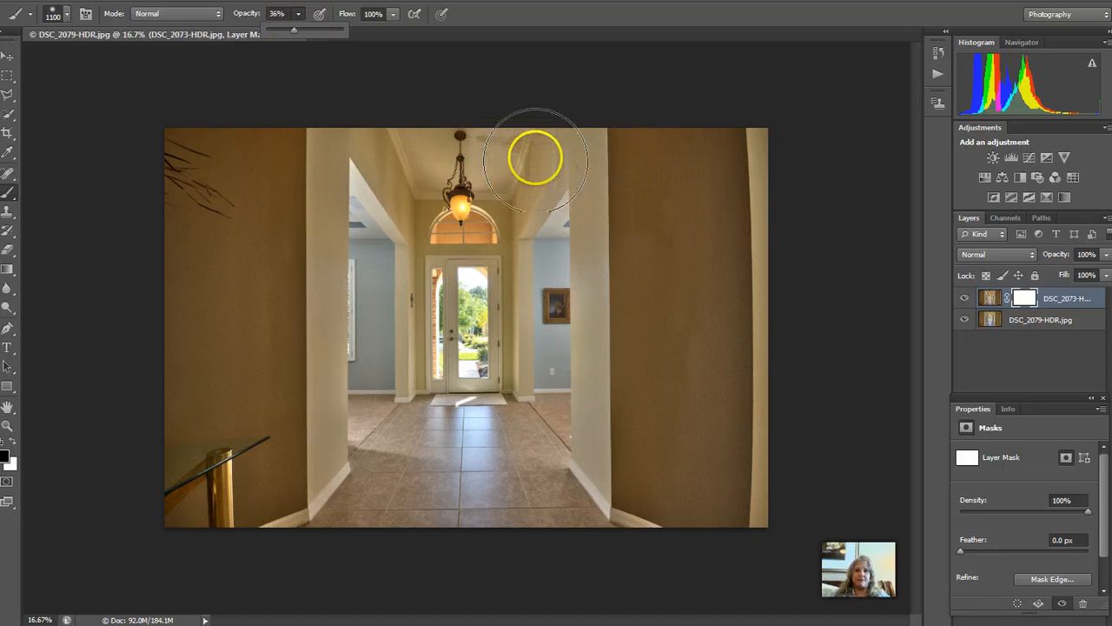
# - Paint black on the layer mask over the entry hall's ceiling, the shadowed floor tiles and the column beside the picture
pyautogui.moveTo(522, 151)
pyautogui.mouseDown()
pyautogui.moveTo(466, 149)
pyautogui.moveTo(493, 152)
pyautogui.mouseUp()
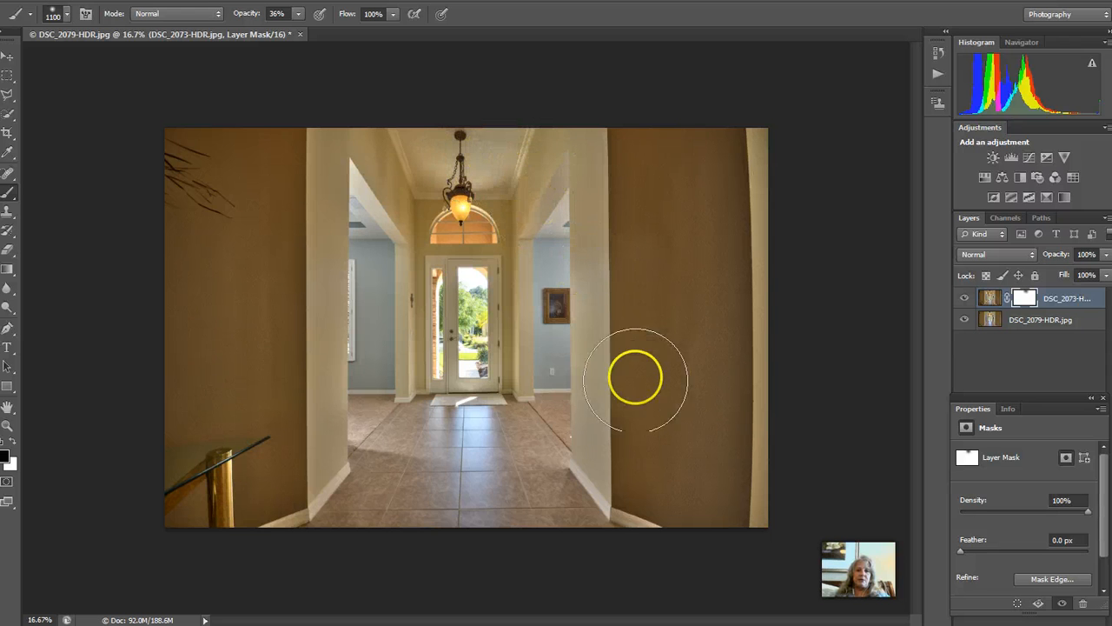
pyautogui.moveTo(377, 451); pyautogui.dragTo(383, 450)
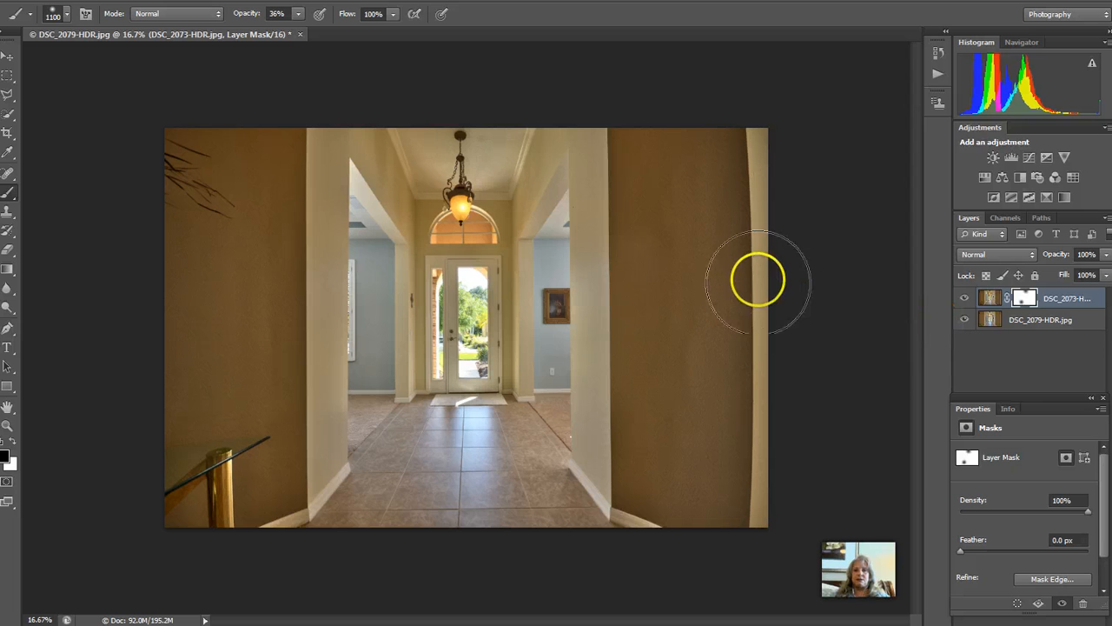
pyautogui.moveTo(572, 272)
pyautogui.mouseDown()
pyautogui.moveTo(315, 151)
pyautogui.moveTo(365, 199)
pyautogui.moveTo(360, 186)
pyautogui.moveTo(365, 218)
pyautogui.moveTo(360, 181)
pyautogui.moveTo(556, 235)
pyautogui.moveTo(565, 225)
pyautogui.moveTo(565, 322)
pyautogui.mouseUp()
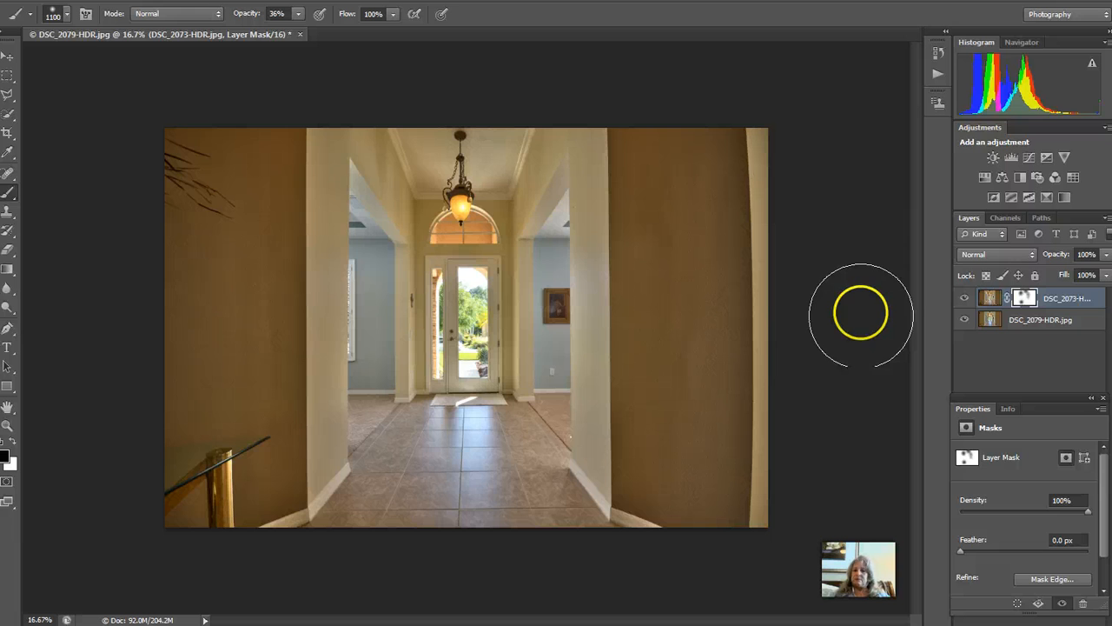
# - Flatten the two exposure layers into a single background image
pyautogui.click(1021, 324)
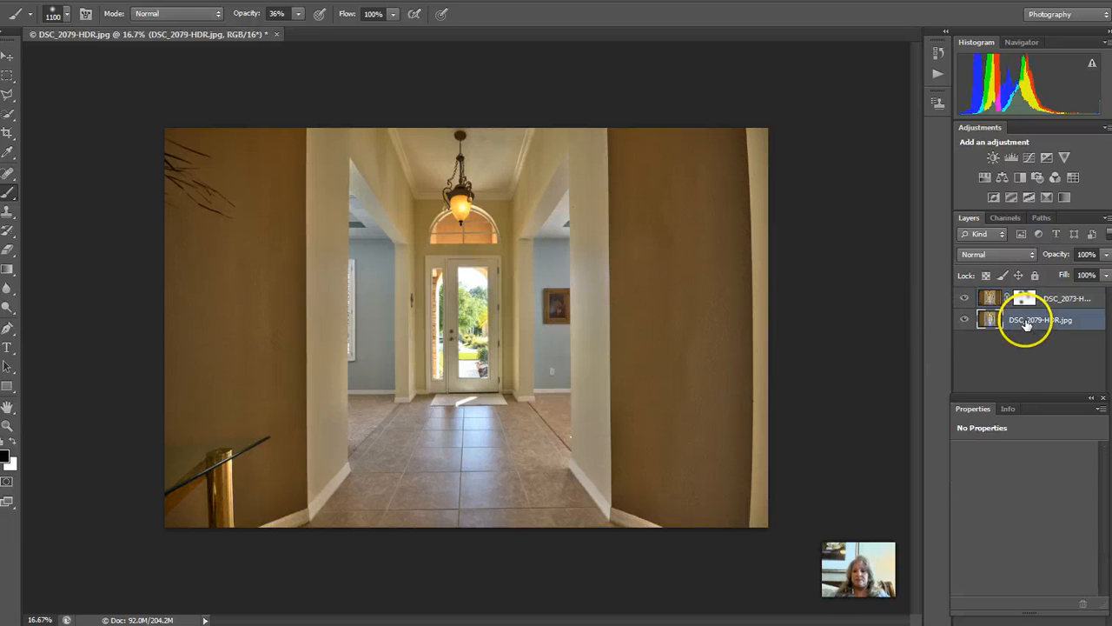
pyautogui.rightClick(1018, 330)
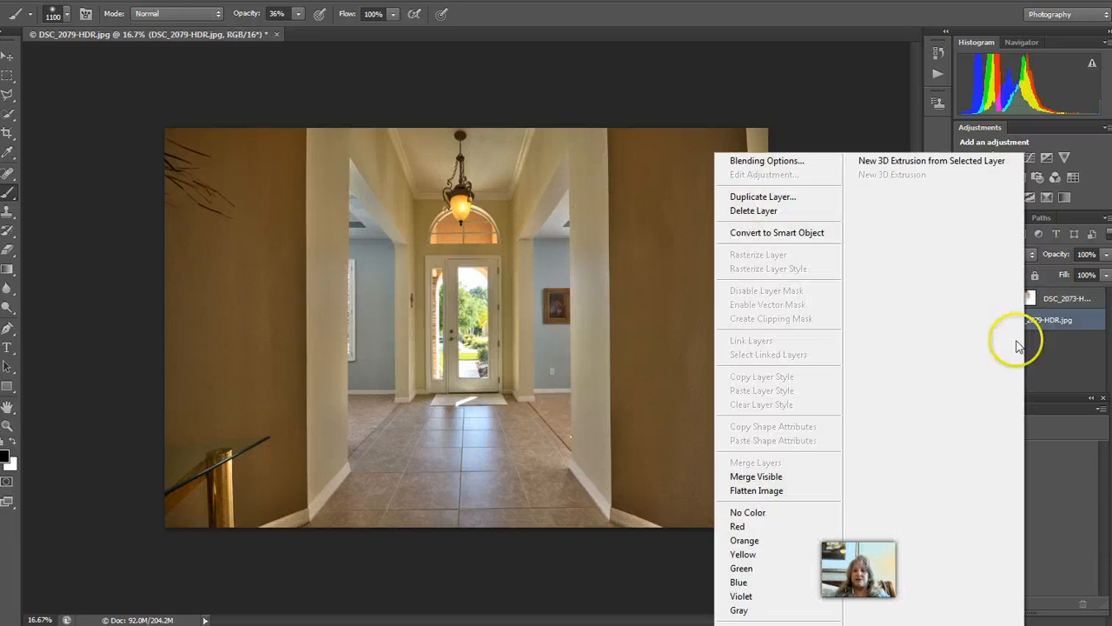
pyautogui.click(749, 491)
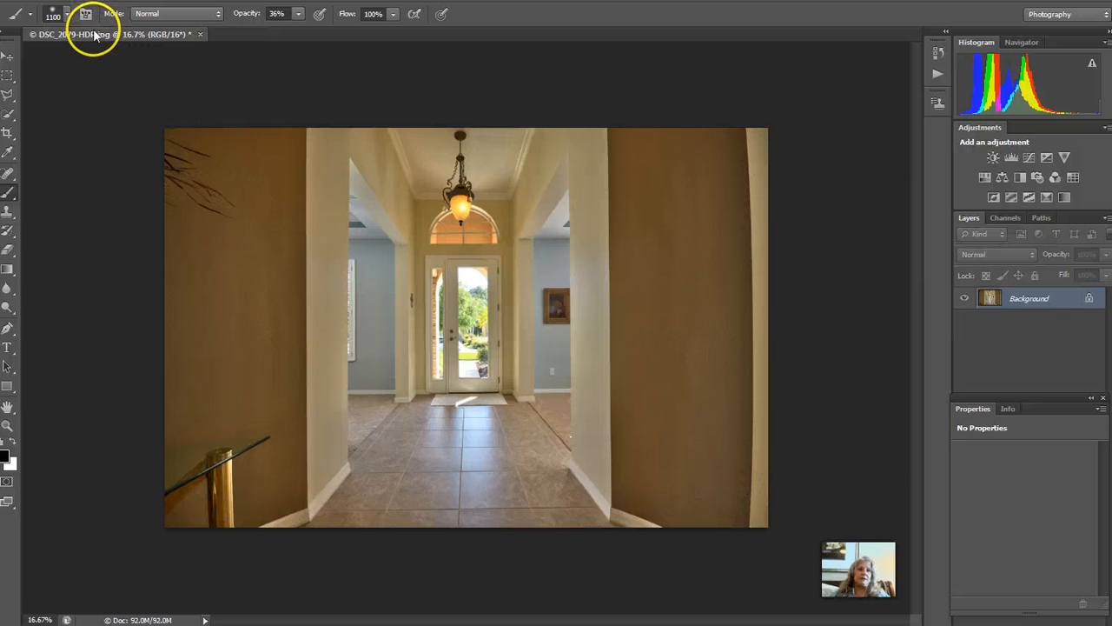
# - Close the blended entry hall document and save its changes
pyautogui.click(33, 1)
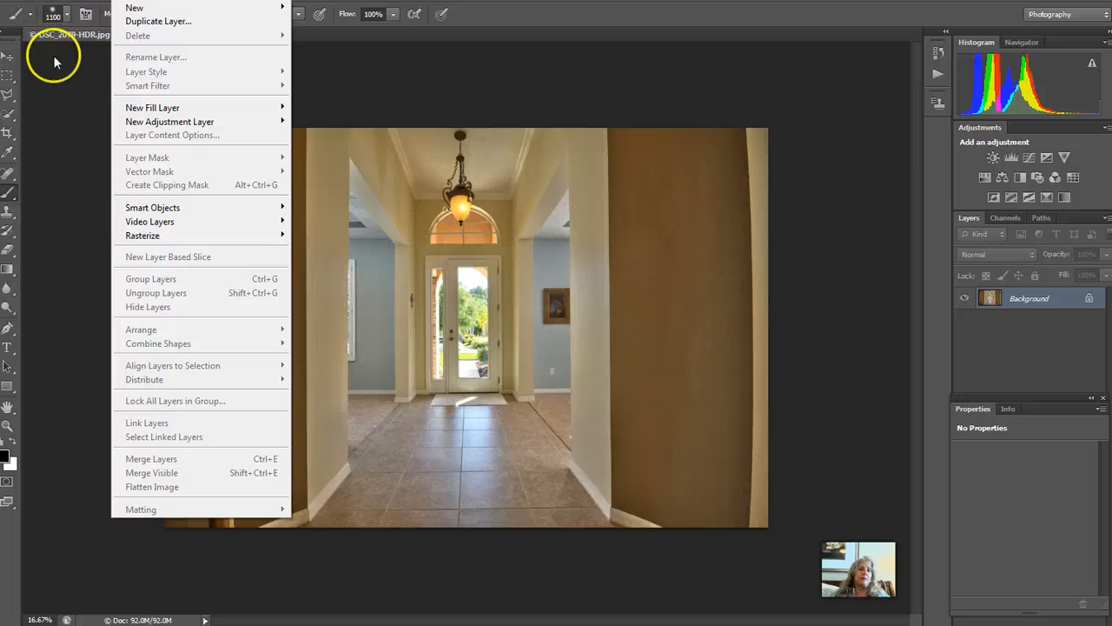
pyautogui.moveTo(35, 0)
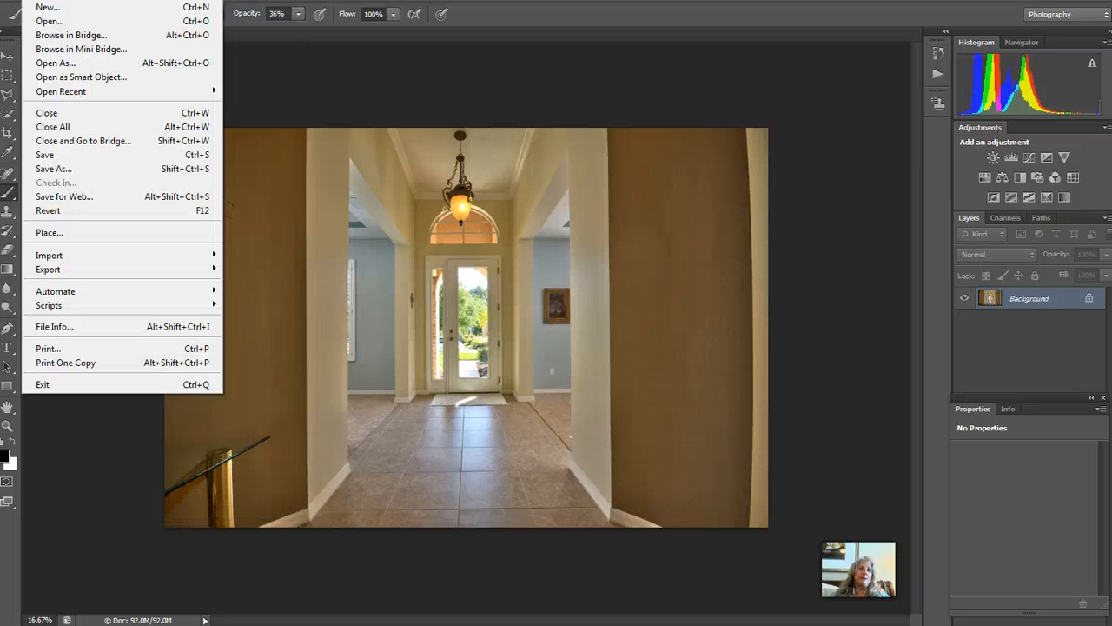
pyautogui.click(45, 113)
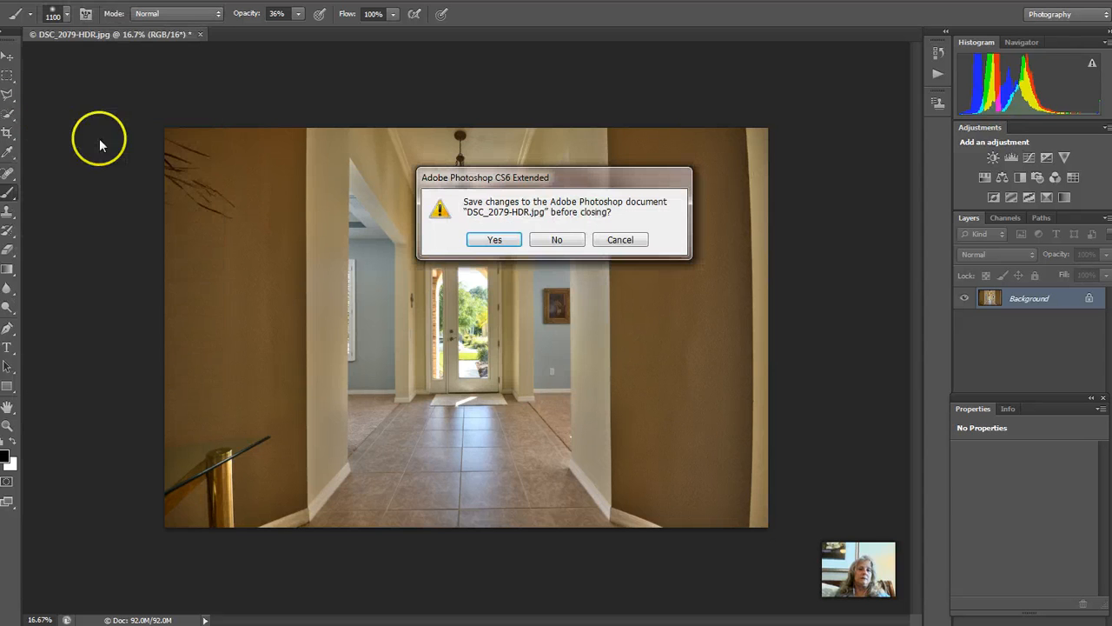
pyautogui.click(491, 238)
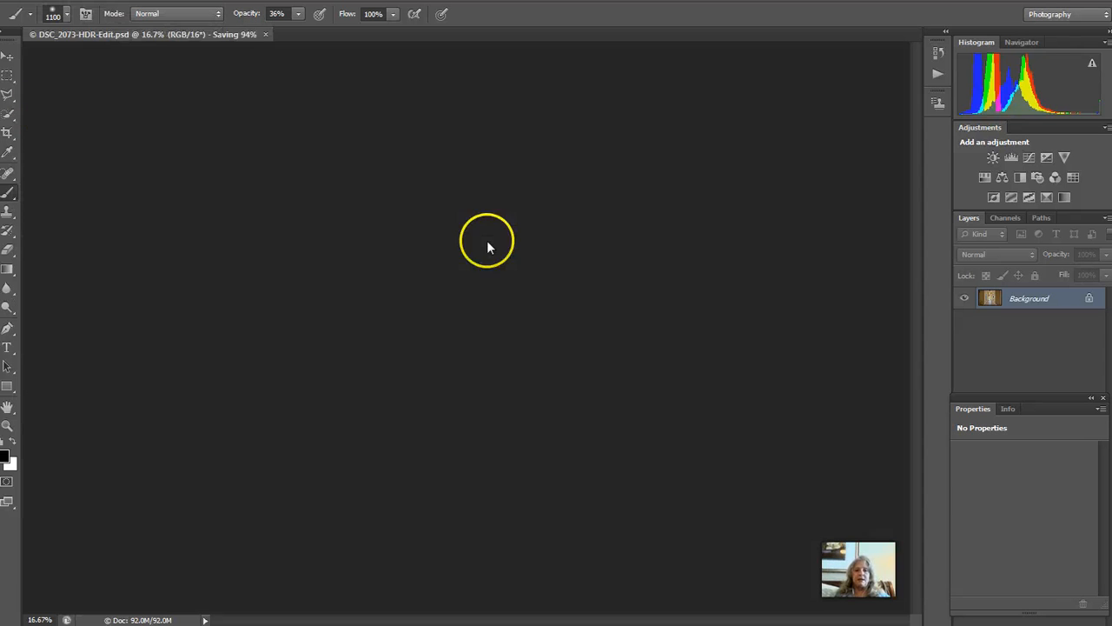
# - Switch to Lightroom and give DSC_2073-HDR-Edit.psd profile corrections, chromatic aberration removal, Constrain Crop and Auto Upright
pyautogui.hotkey('alt', 'Tab')
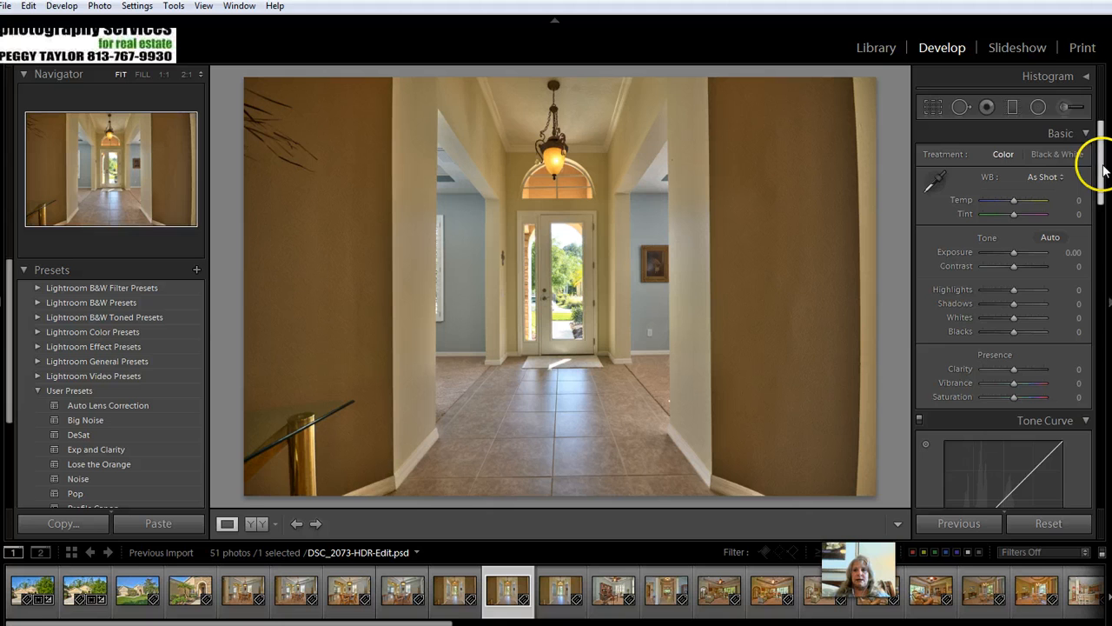
pyautogui.moveTo(1100, 174); pyautogui.dragTo(1095, 505)
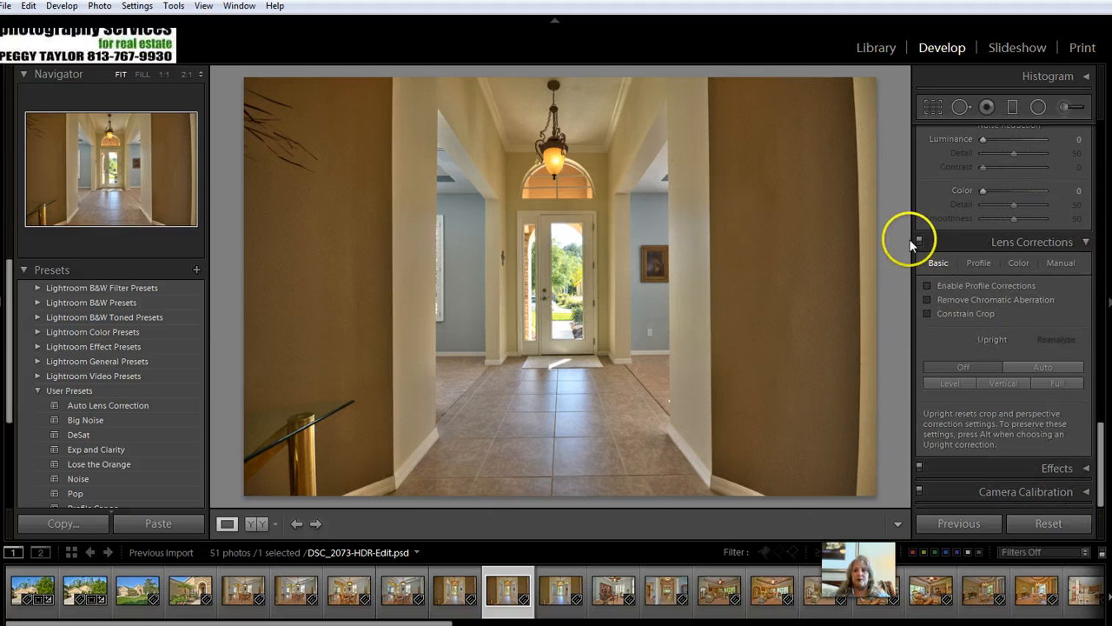
pyautogui.click(928, 286)
pyautogui.click(928, 300)
pyautogui.click(928, 314)
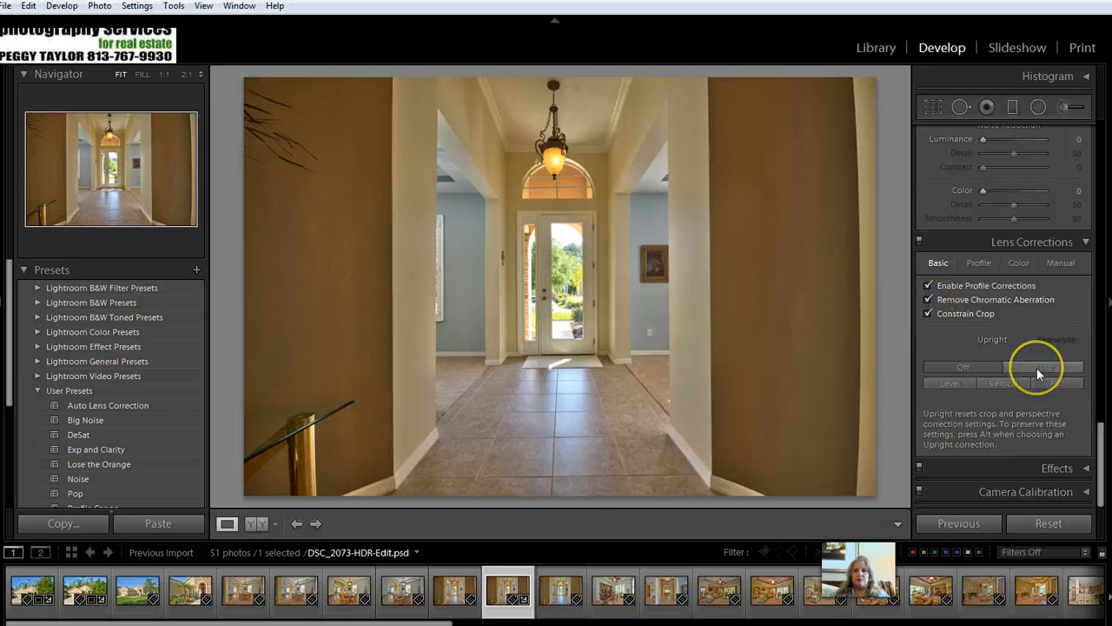
pyautogui.click(1037, 368)
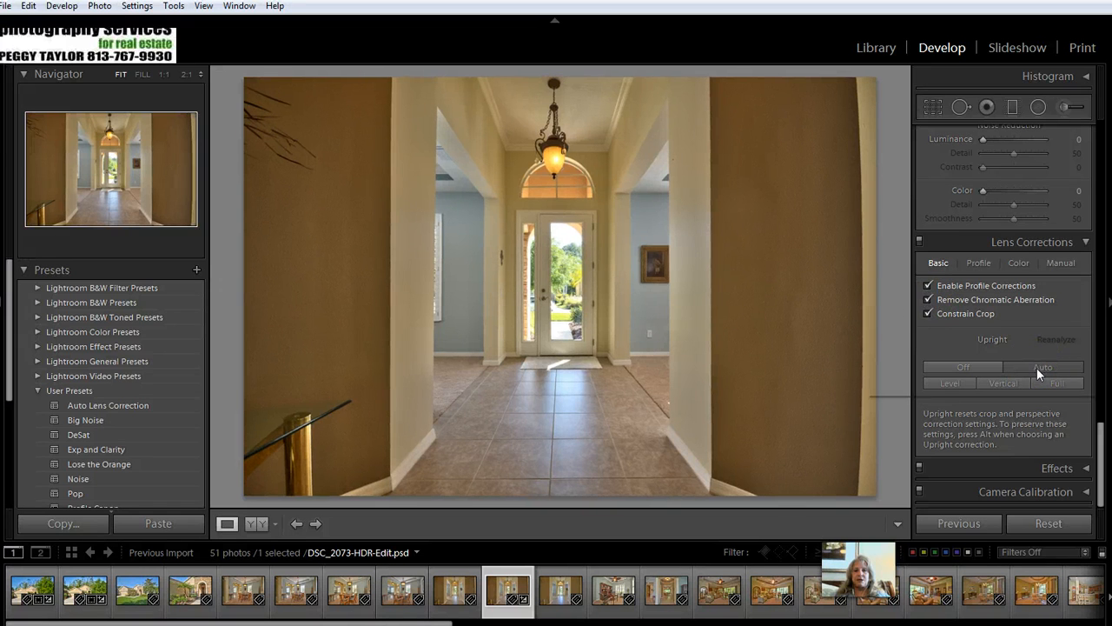
# - Set the manual lens correction Distortion to +10 to straighten the entry hall's walls
pyautogui.click(1056, 263)
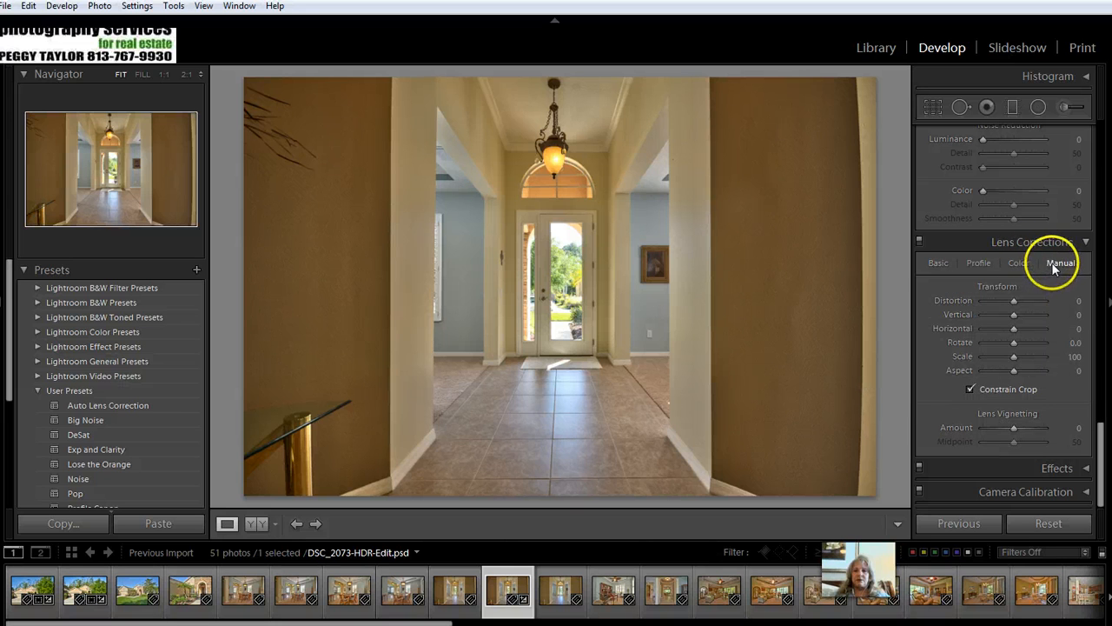
pyautogui.click(1014, 302)
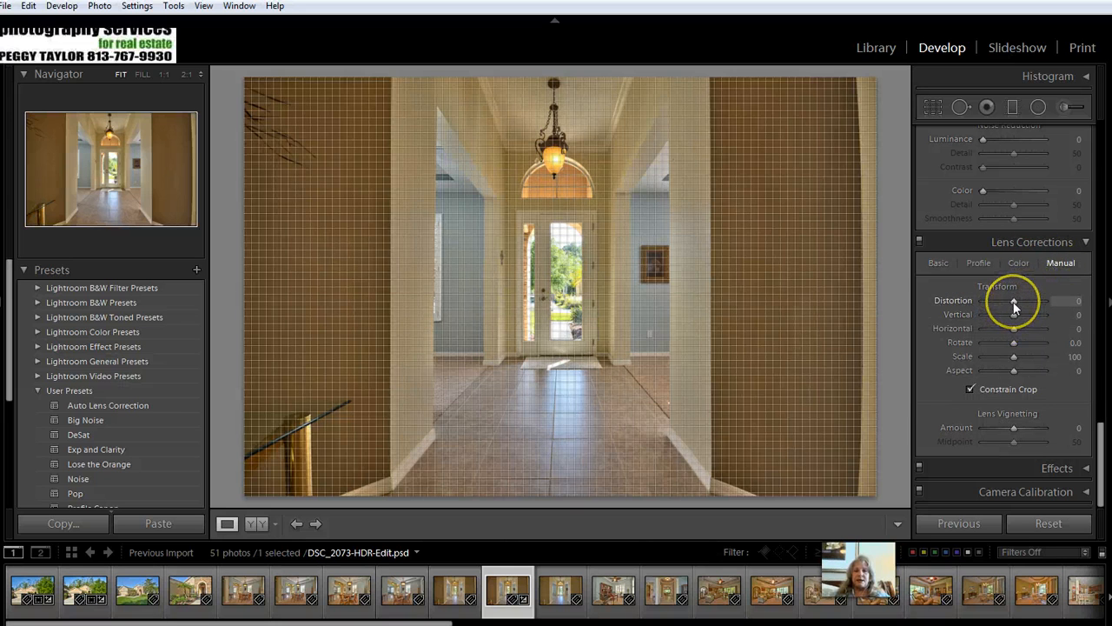
pyautogui.moveTo(980, 296); pyautogui.dragTo(1016, 300)
pyautogui.click(1013, 302)
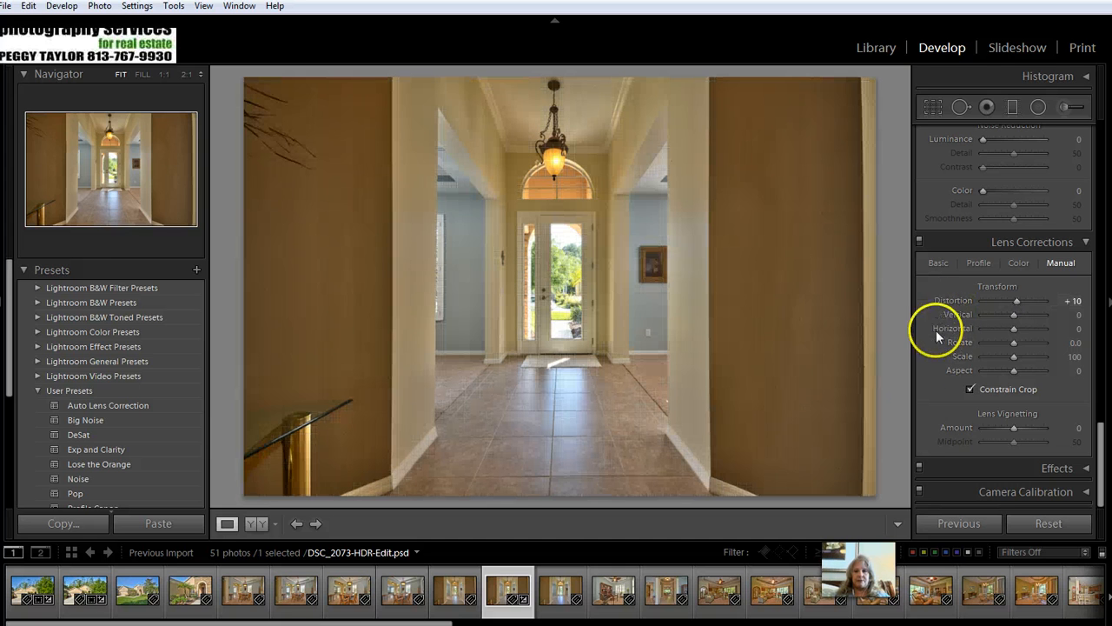
pyautogui.click(1013, 314)
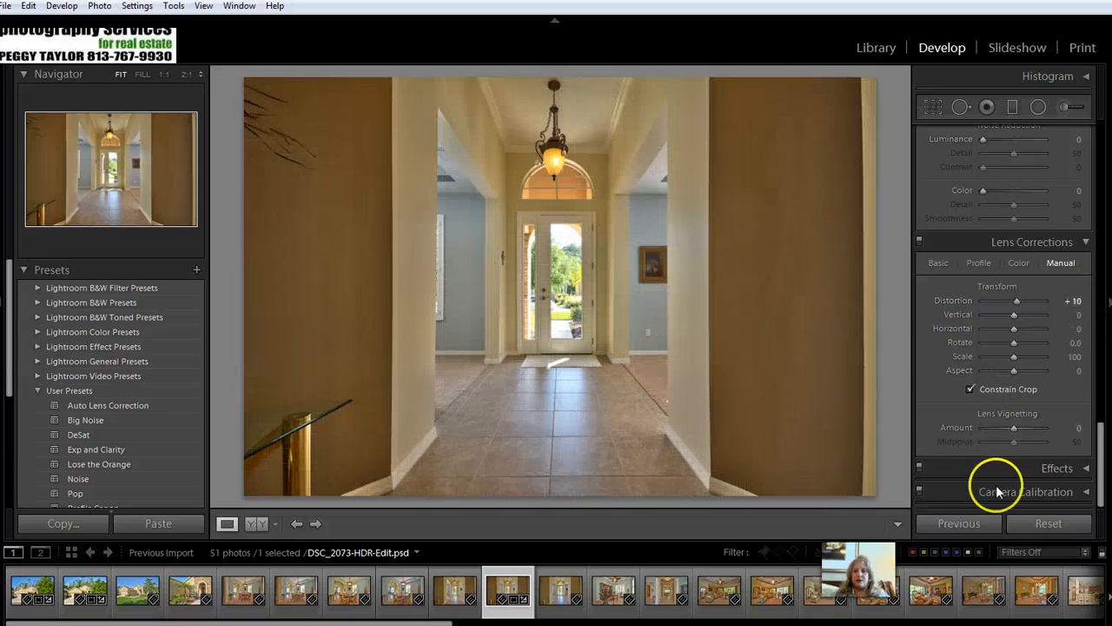
# - Crop the brown walls off both sides to leave an upright frame of the hallway and front door, and apply the crop
pyautogui.click(930, 106)
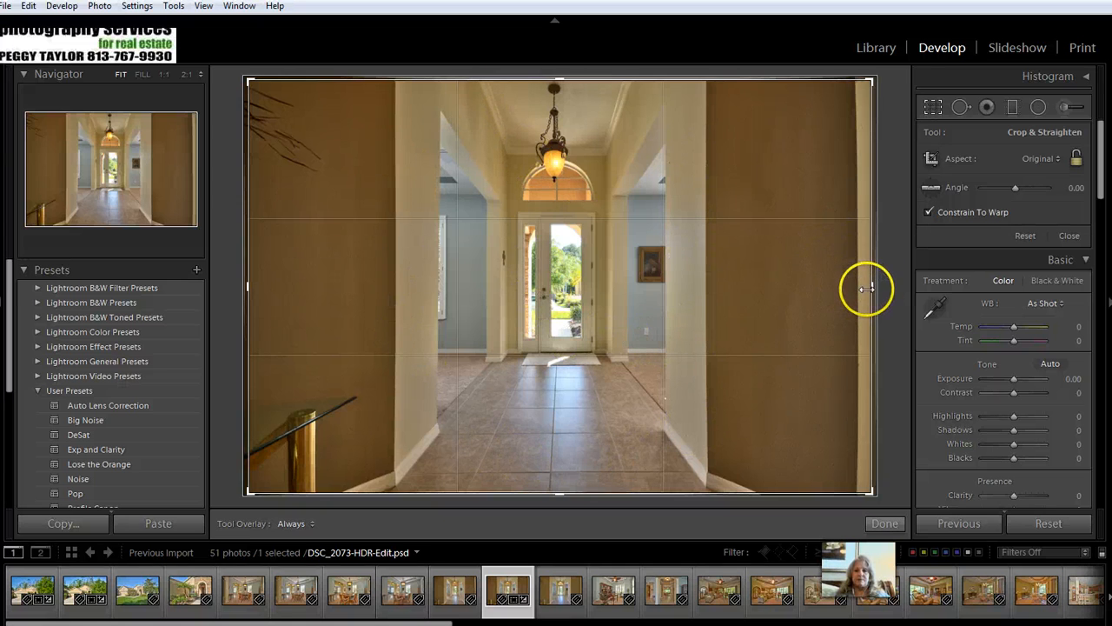
pyautogui.moveTo(866, 286); pyautogui.dragTo(784, 284)
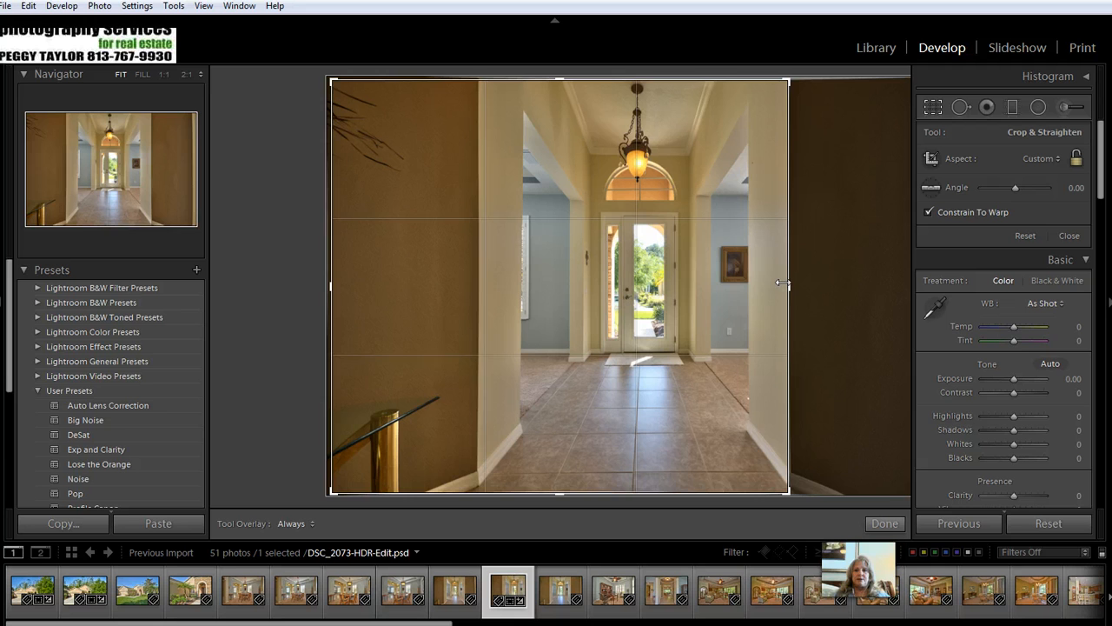
pyautogui.moveTo(783, 282); pyautogui.dragTo(781, 282)
pyautogui.moveTo(335, 286); pyautogui.dragTo(407, 288)
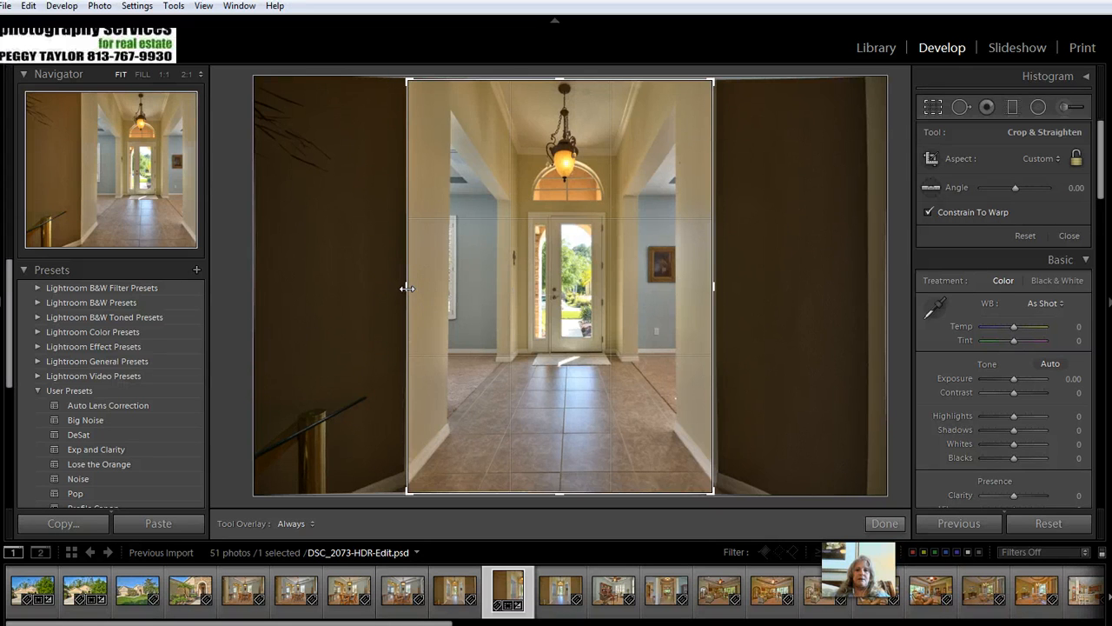
pyautogui.moveTo(618, 428); pyautogui.dragTo(537, 397)
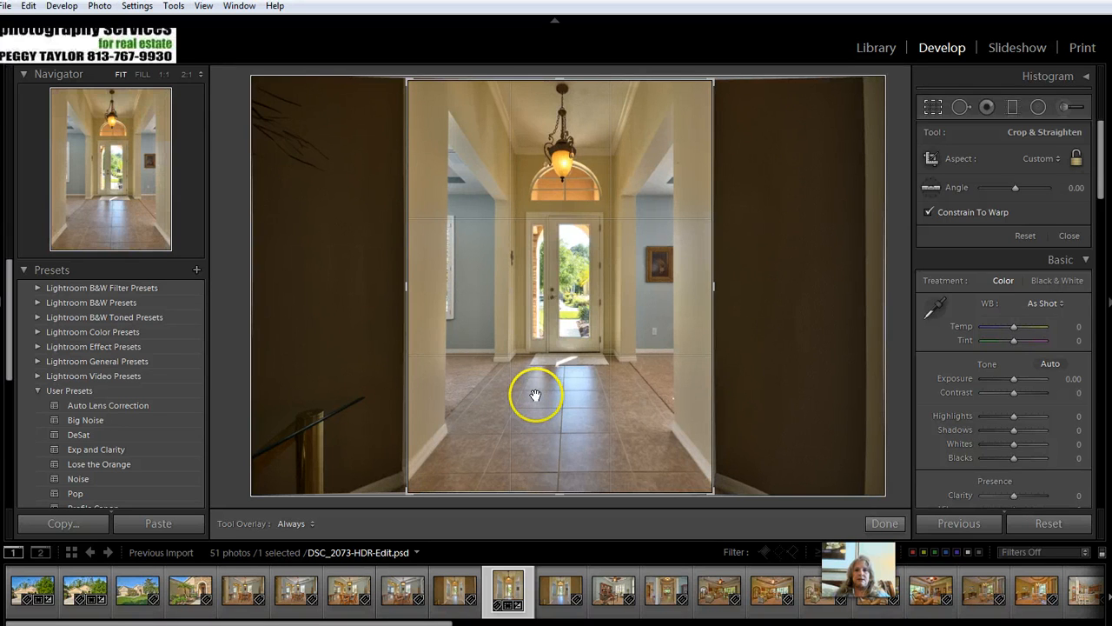
pyautogui.click(885, 524)
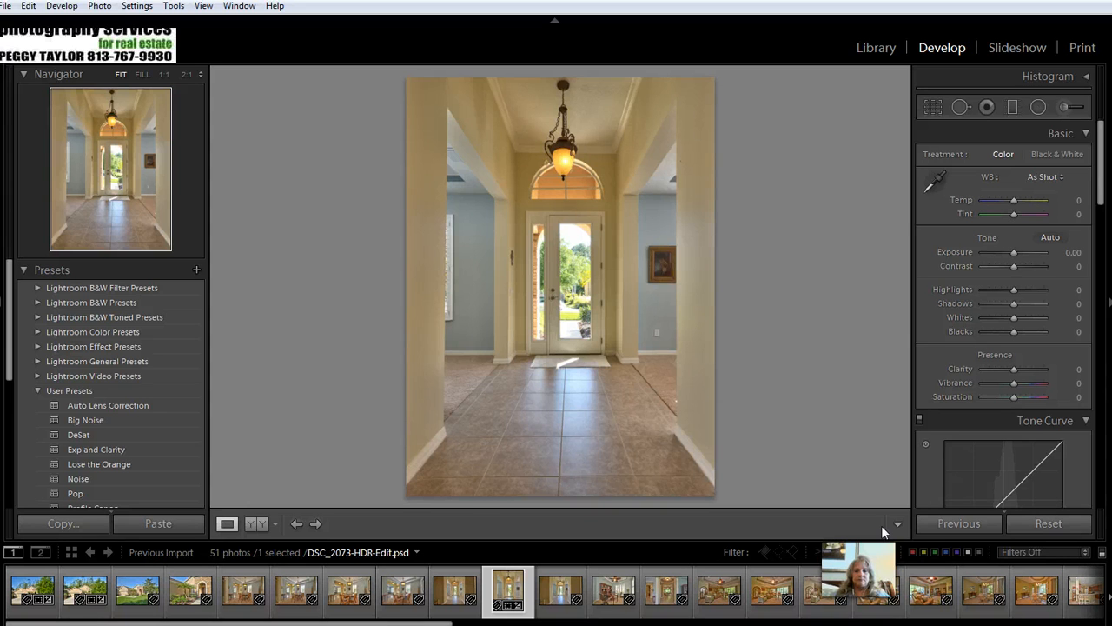
# - Apply Auto tone to the cropped entry hall photo and set Highlights to −79
pyautogui.click(1050, 238)
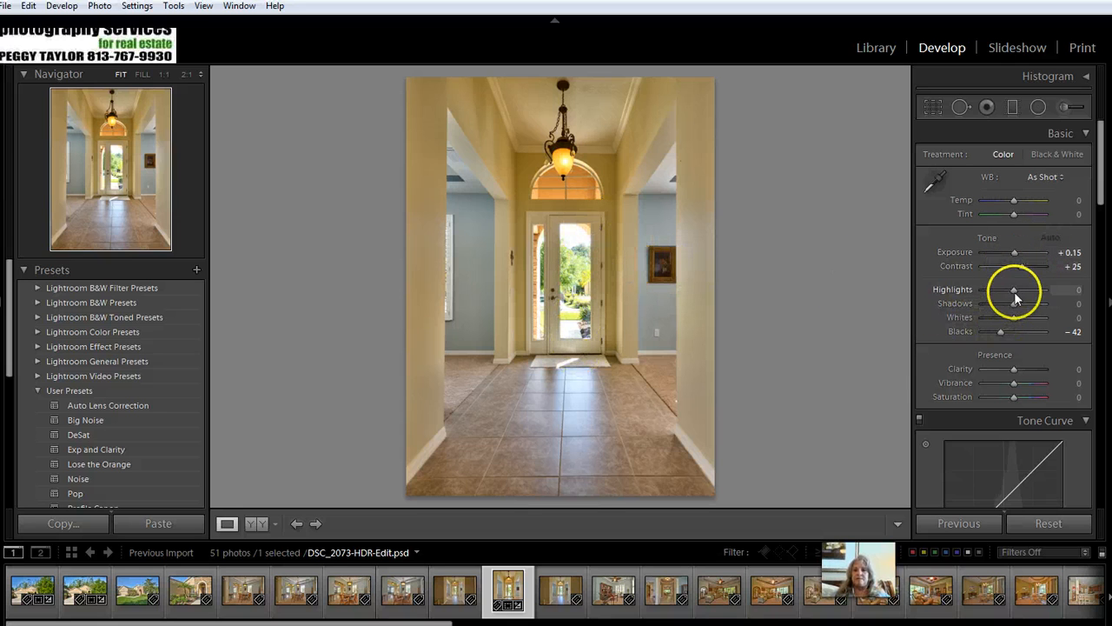
pyautogui.moveTo(1010, 290); pyautogui.dragTo(989, 295)
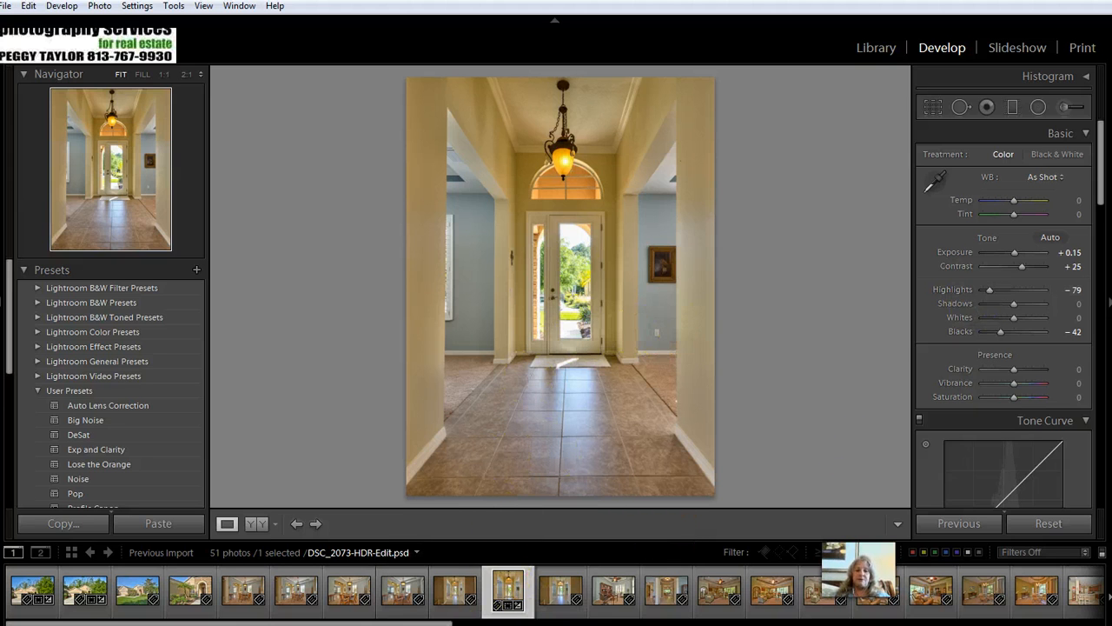
# - Remove the source exposure DSC_2073-HDR.jpg from Lightroom without deleting it from disk
pyautogui.click(440, 615)
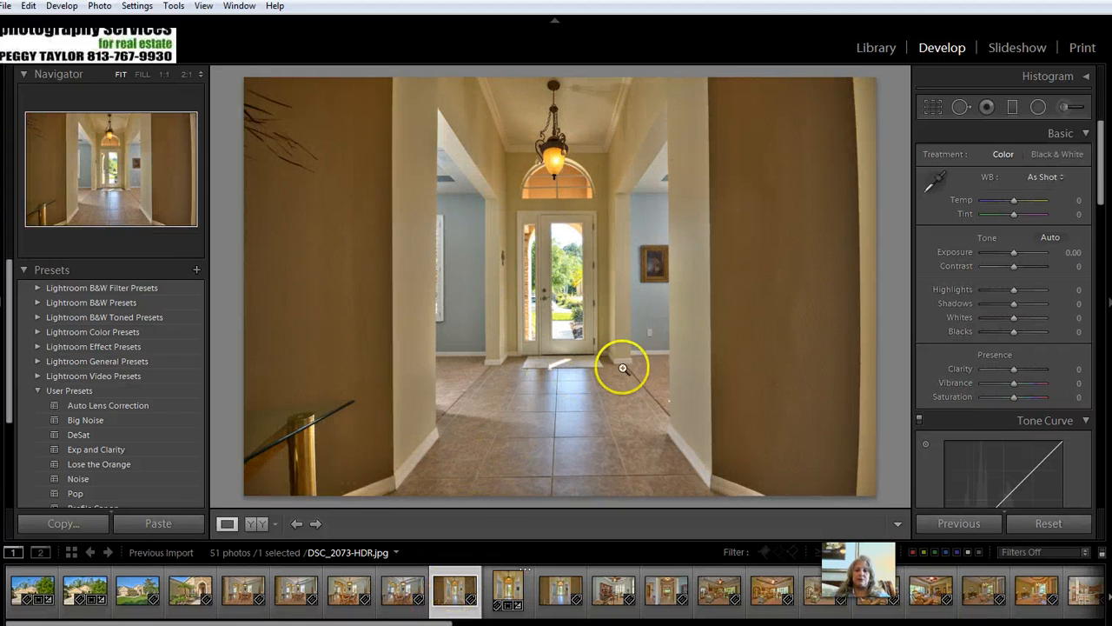
pyautogui.rightClick(567, 361)
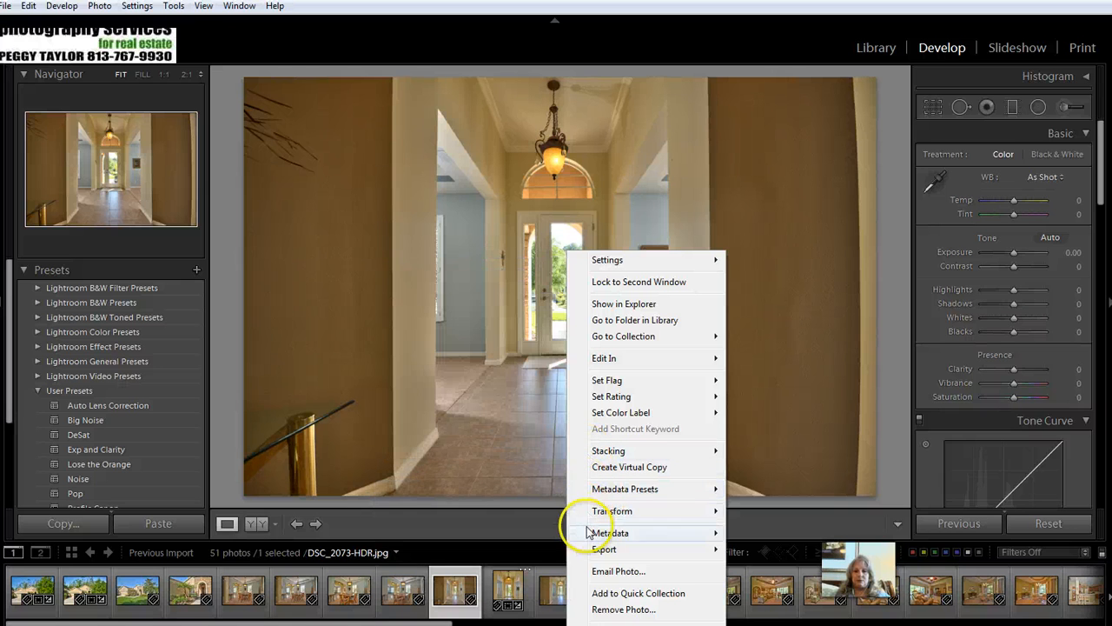
pyautogui.click(609, 611)
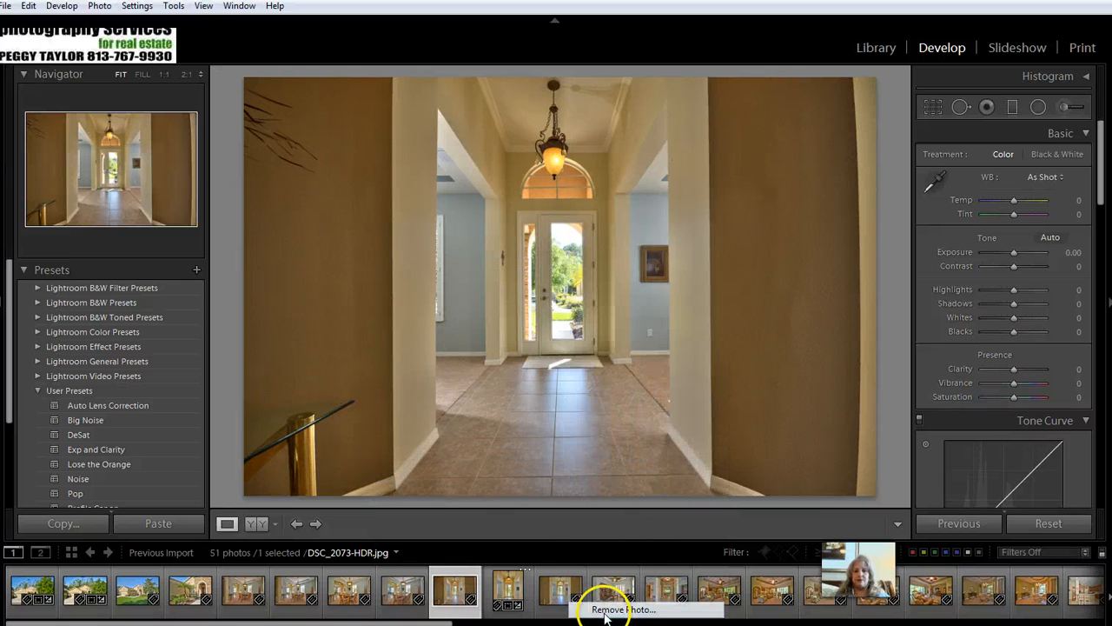
pyautogui.click(583, 340)
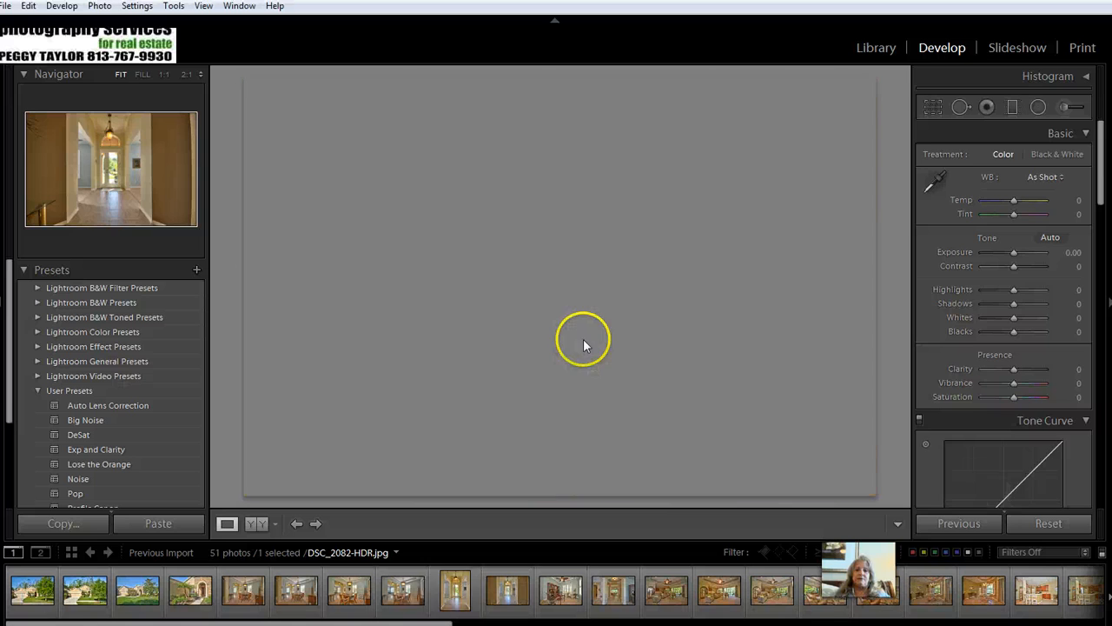
# - Remove the source exposure DSC_2079-HDR.jpg from Lightroom, keeping the file on disk
pyautogui.click(496, 614)
pyautogui.rightClick(506, 504)
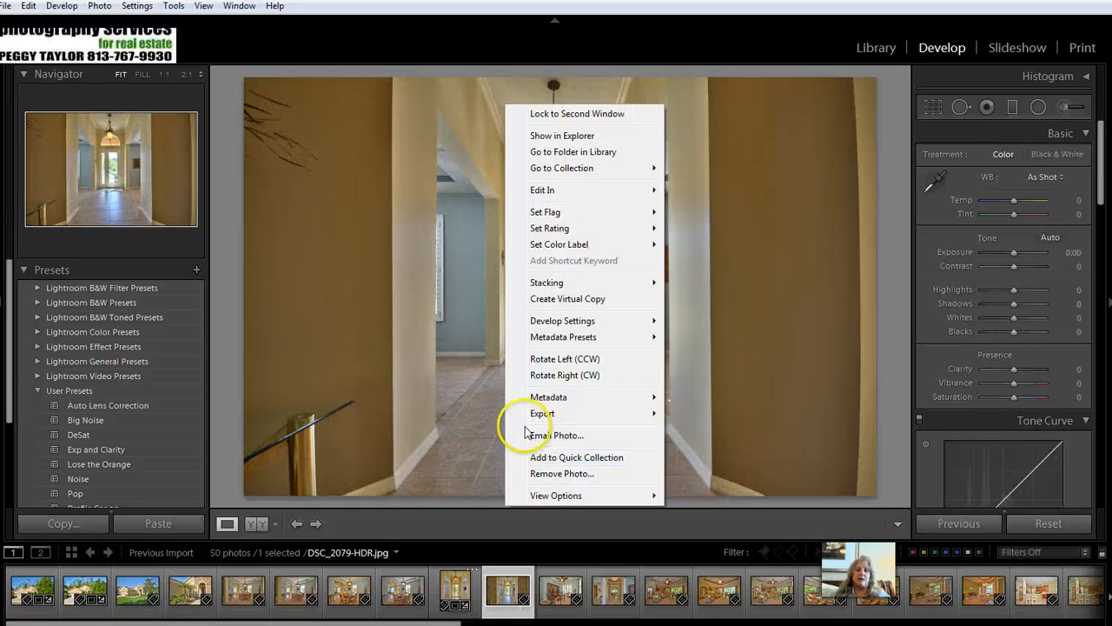
pyautogui.click(538, 472)
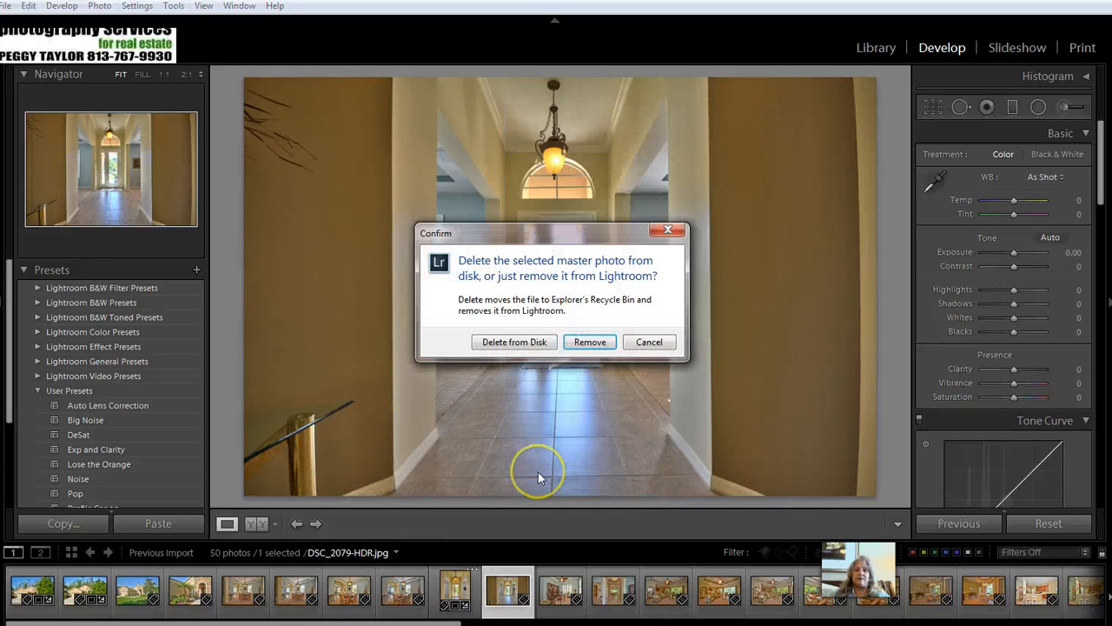
pyautogui.click(598, 342)
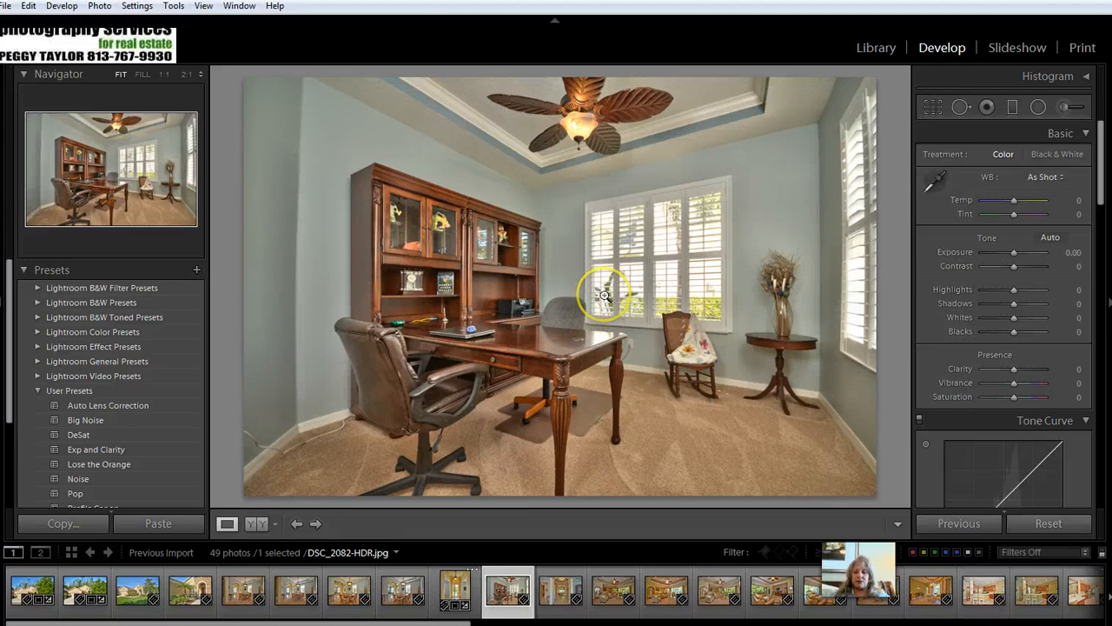
# - Open the living room exposures DSC_2097-HDR.jpg and DSC_2100-HDR.jpg together as layers in Photoshop
pyautogui.press('Right')
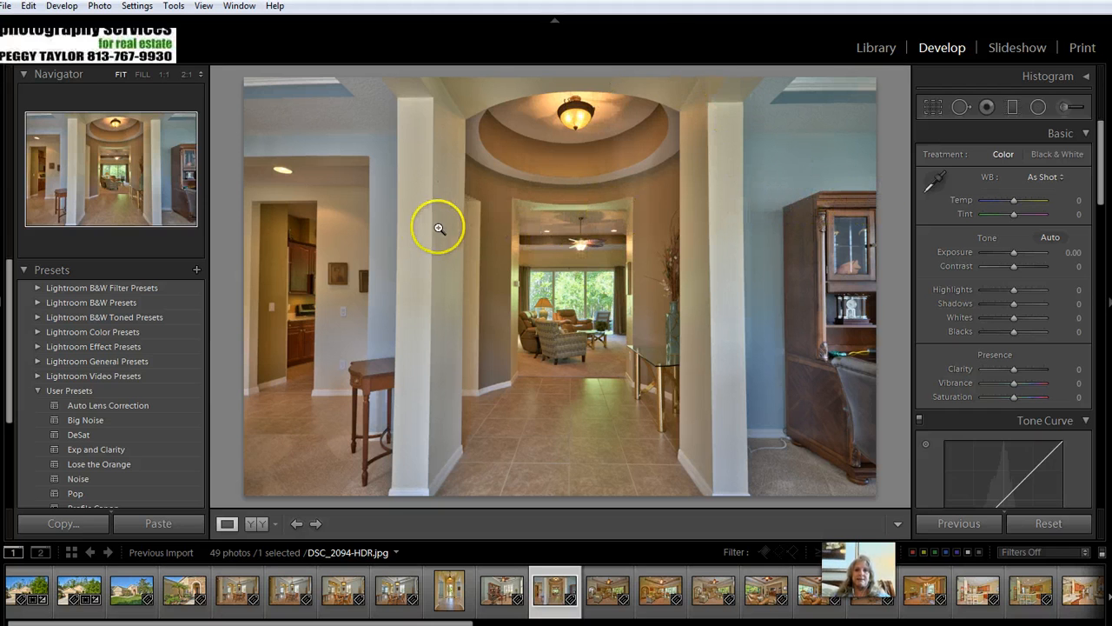
pyautogui.press('Right')
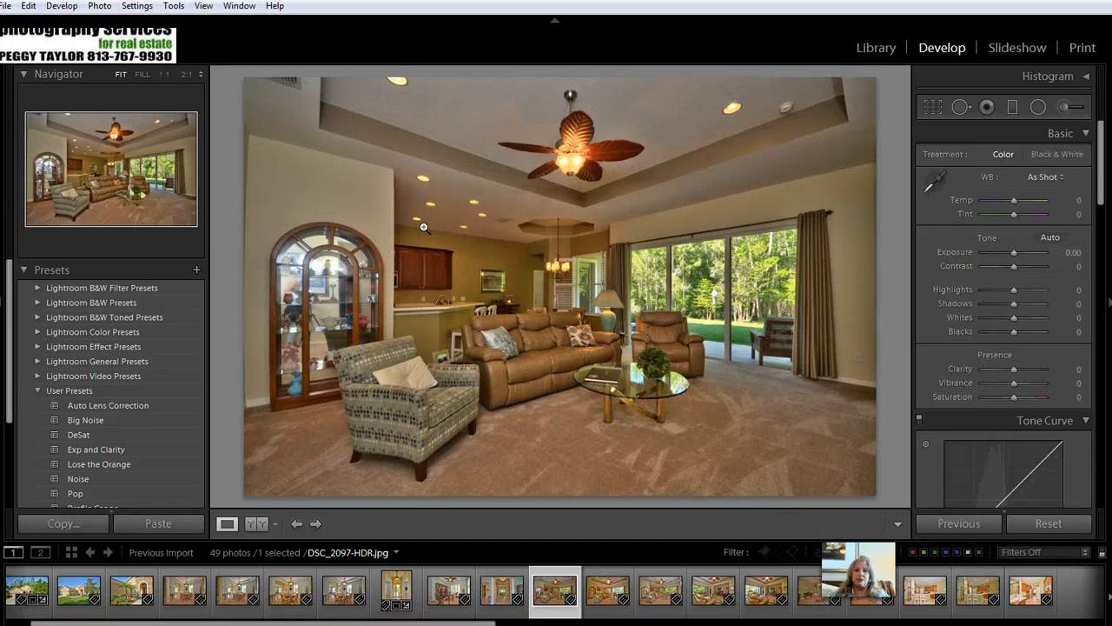
pyautogui.press('Right')
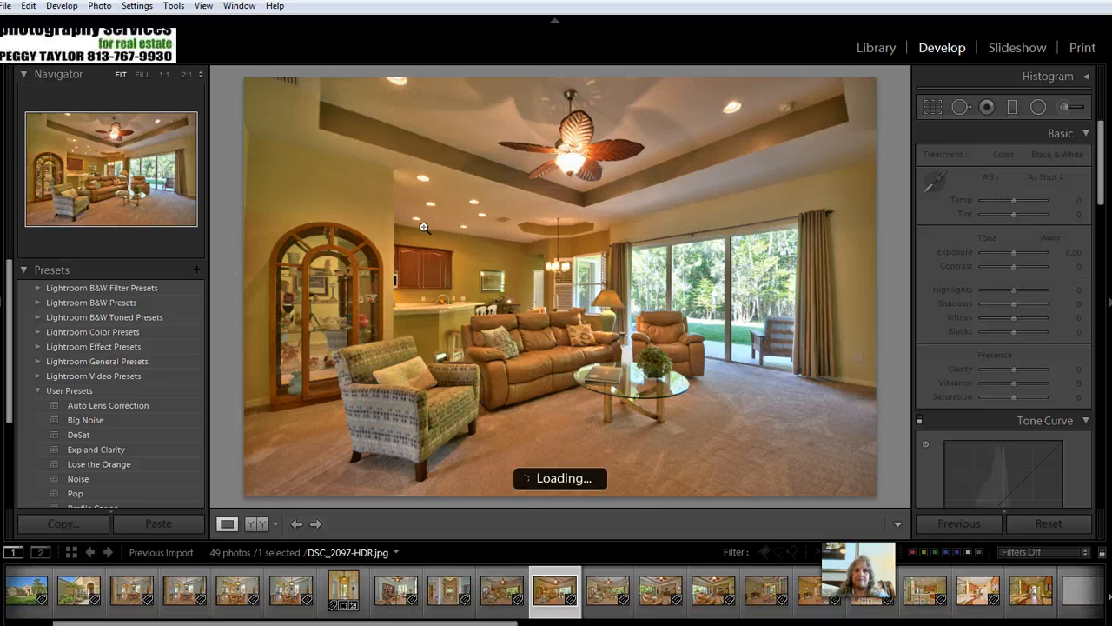
pyautogui.press('Left')
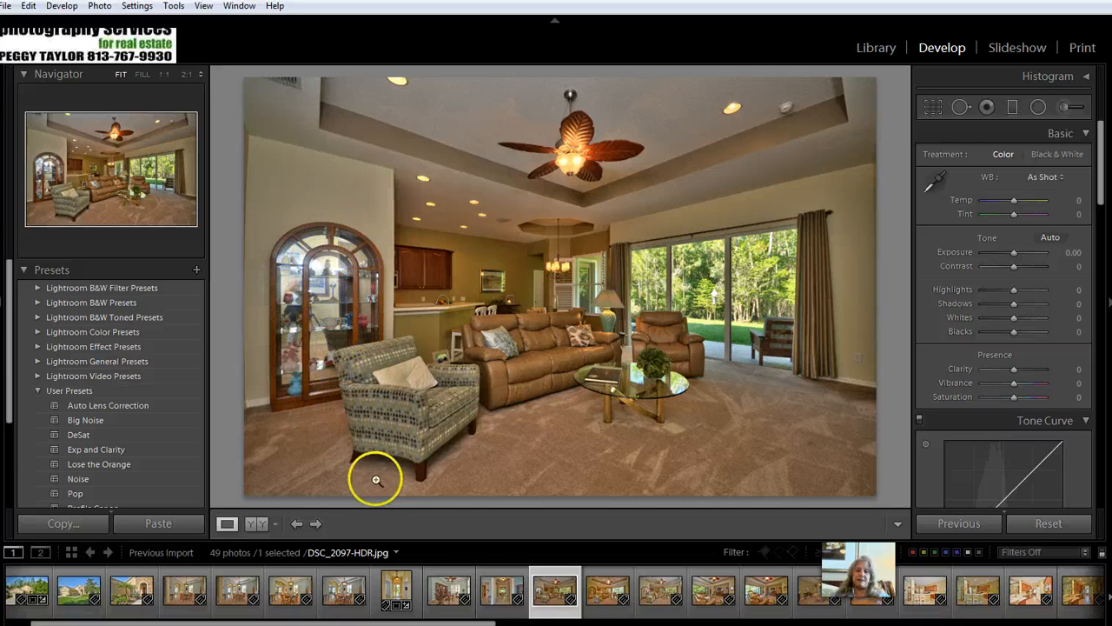
pyautogui.click(496, 610)
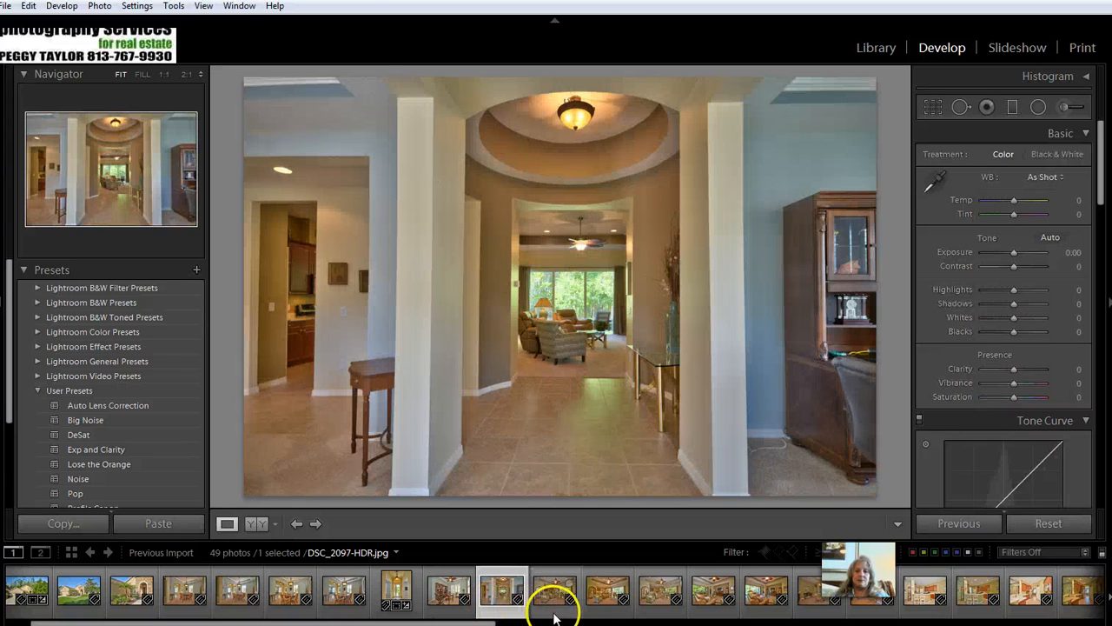
pyautogui.click(554, 611)
pyautogui.keyDown('shift'); pyautogui.click(602, 613); pyautogui.keyUp('shift')
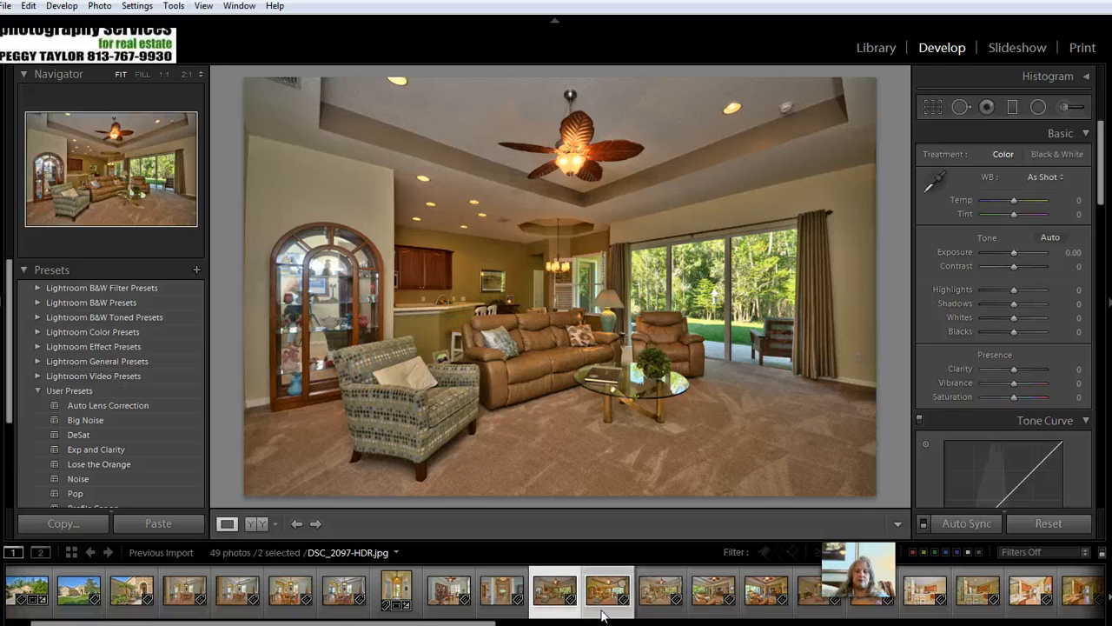
pyautogui.rightClick(602, 614)
pyautogui.moveTo(622, 296)
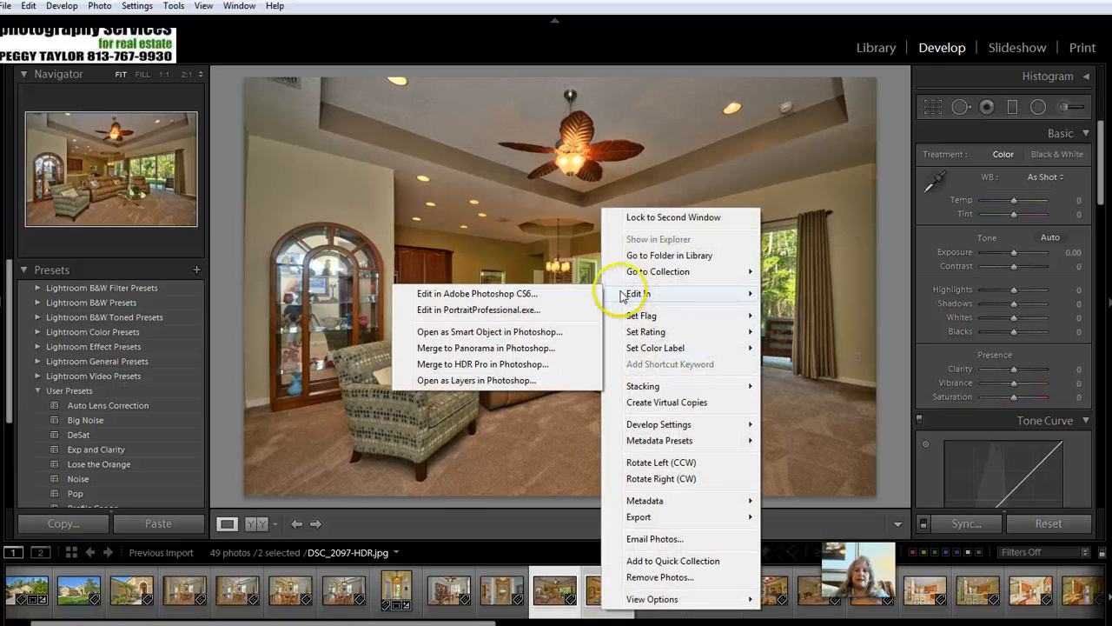
pyautogui.click(526, 381)
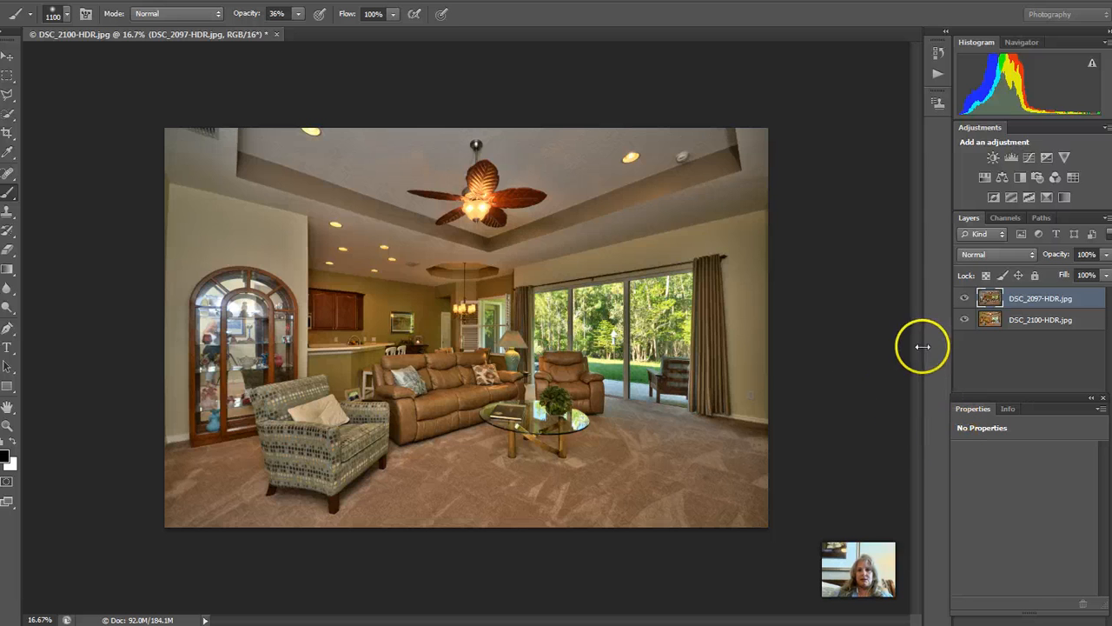
# - Compare the two living room exposures by hiding and showing the DSC_2097-HDR.jpg layer
pyautogui.click(965, 300)
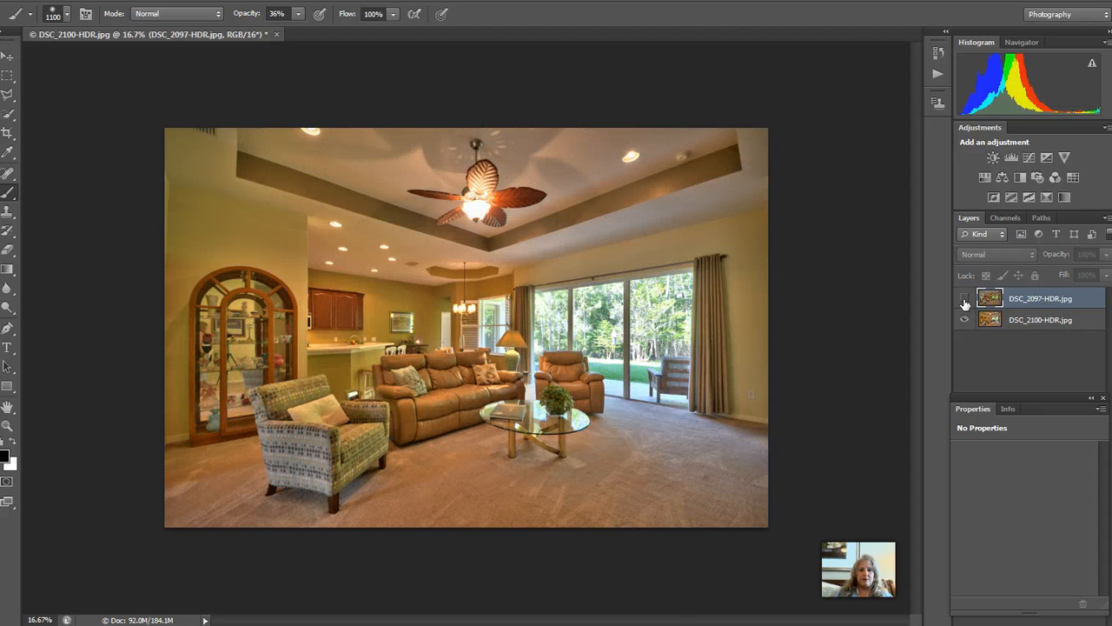
pyautogui.click(965, 300)
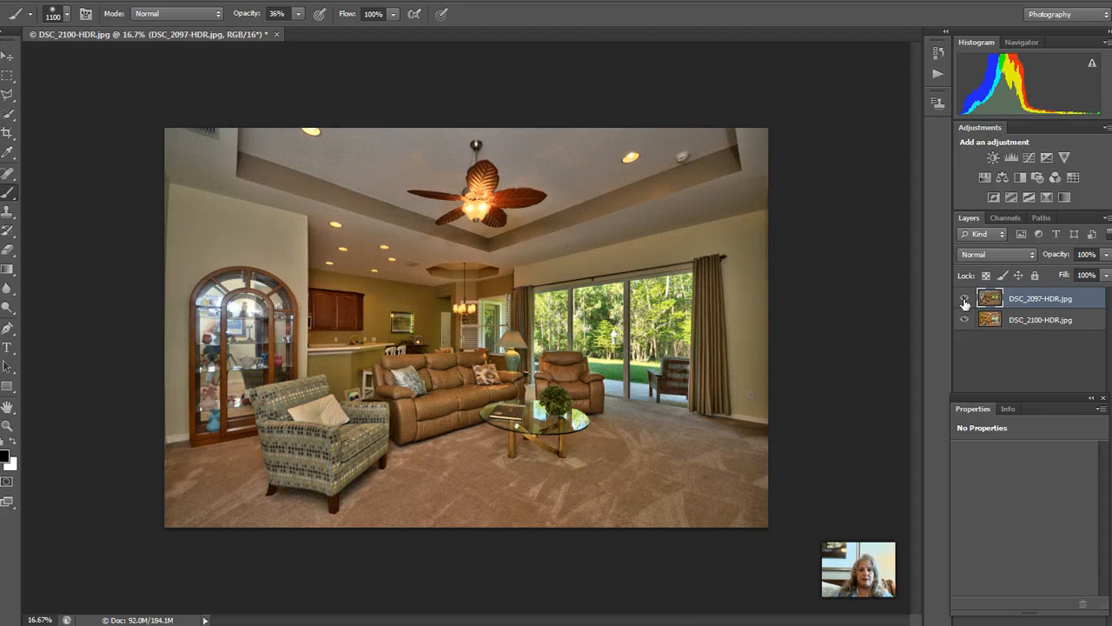
pyautogui.click(965, 300)
pyautogui.click(964, 300)
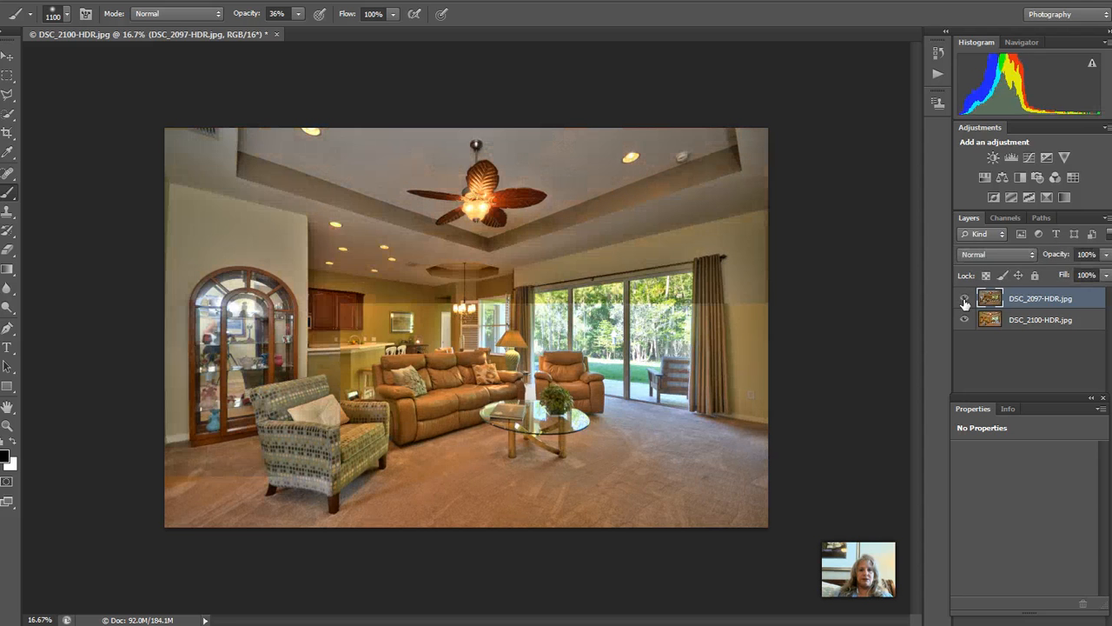
pyautogui.click(965, 300)
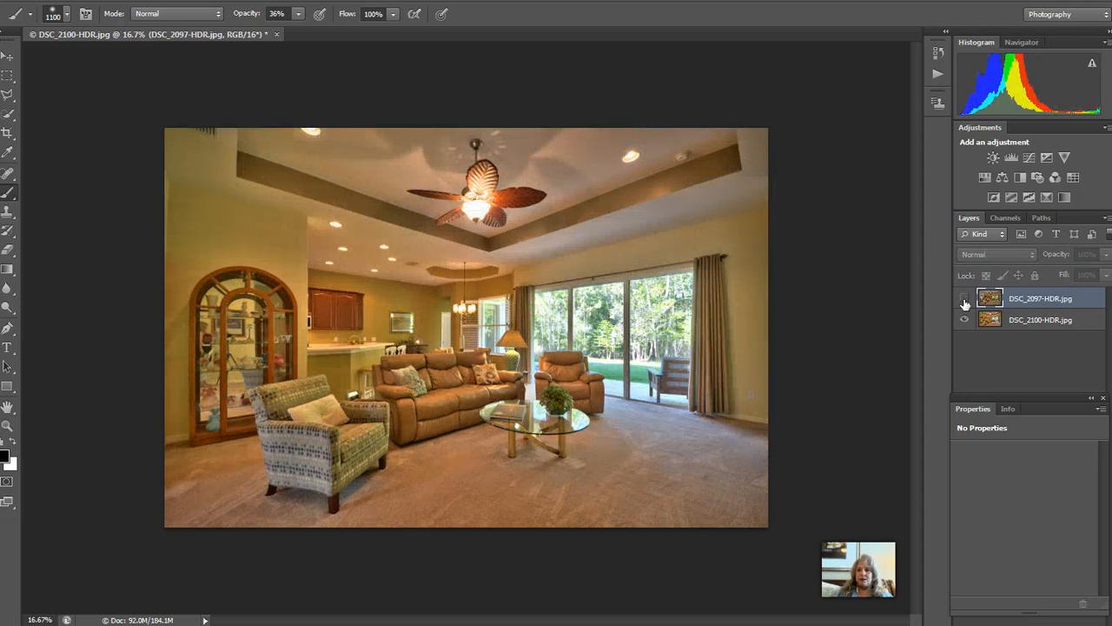
pyautogui.click(965, 300)
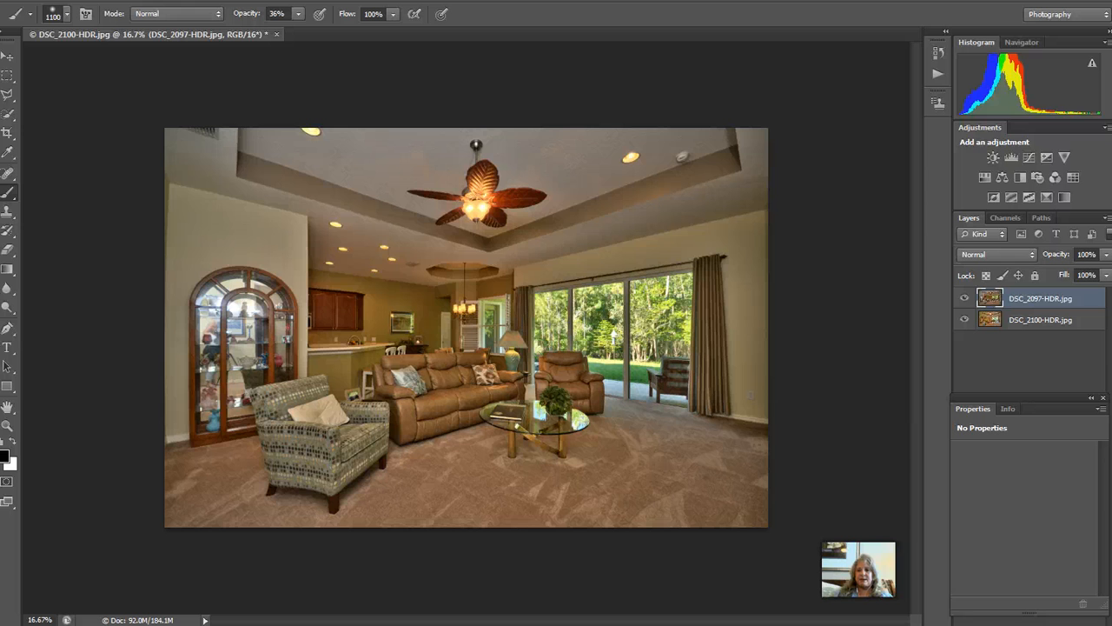
# - Add a layer mask to DSC_2097-HDR.jpg and paint black at 36% opacity over the china cabinet, kitchen and seating
pyautogui.click(1018, 623)
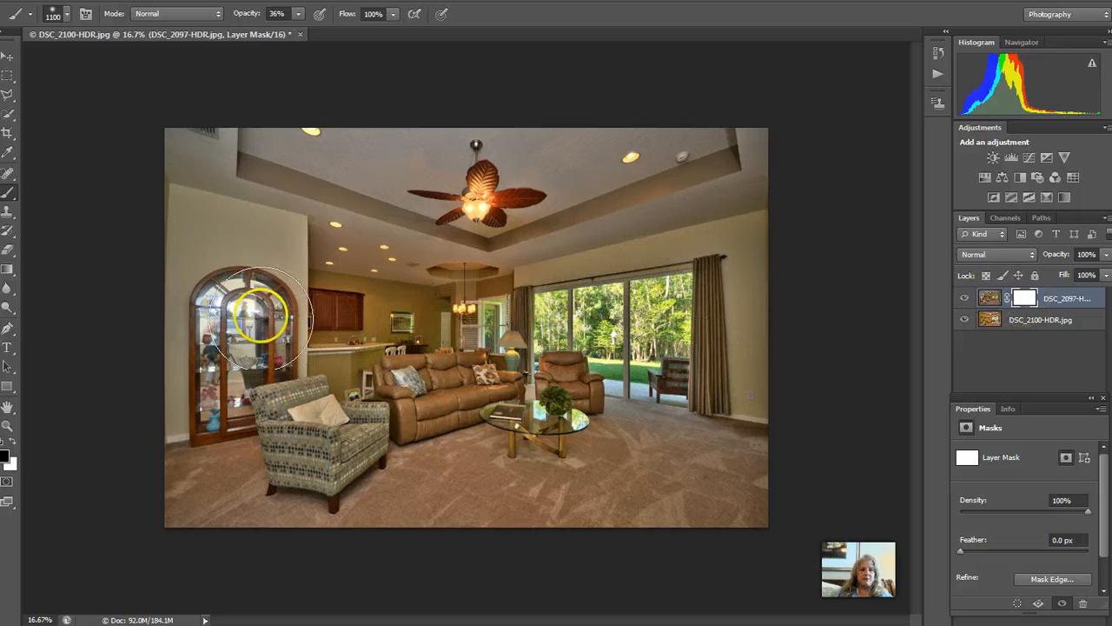
pyautogui.moveTo(239, 326)
pyautogui.mouseDown()
pyautogui.moveTo(241, 316)
pyautogui.moveTo(236, 399)
pyautogui.moveTo(240, 315)
pyautogui.moveTo(245, 354)
pyautogui.mouseUp()
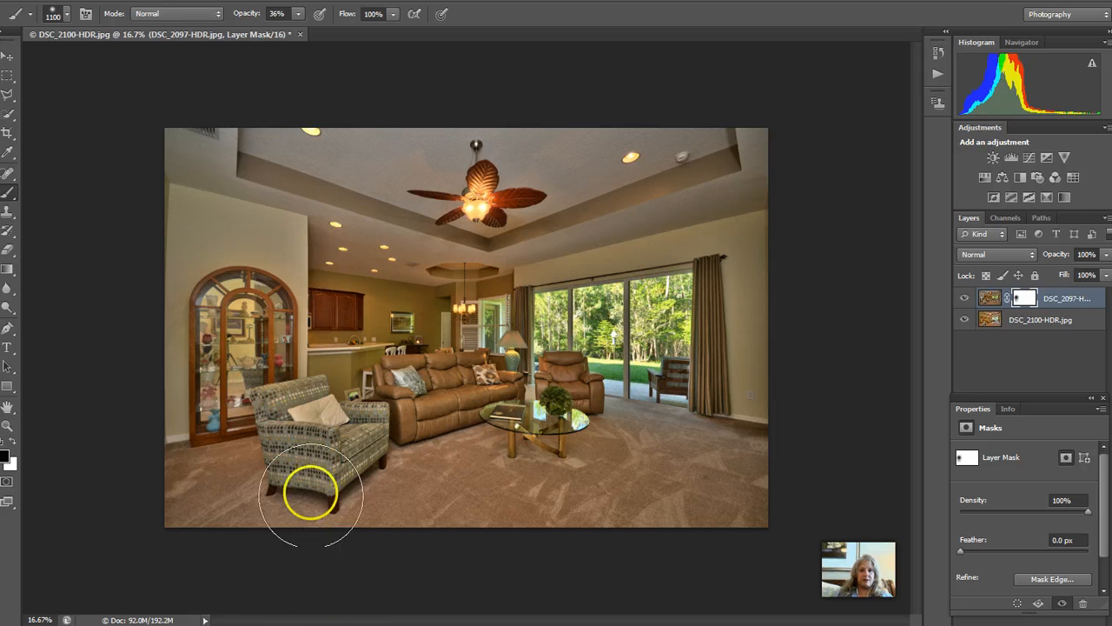
pyautogui.moveTo(348, 322)
pyautogui.mouseDown()
pyautogui.moveTo(405, 315)
pyautogui.moveTo(421, 335)
pyautogui.mouseUp()
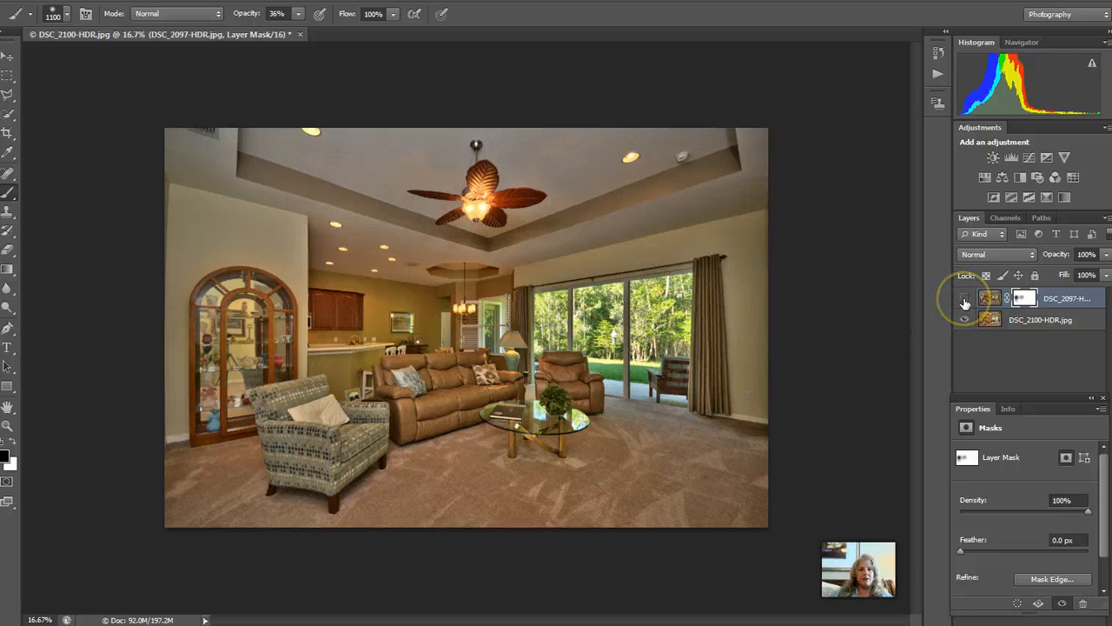
pyautogui.click(965, 300)
pyautogui.click(965, 300)
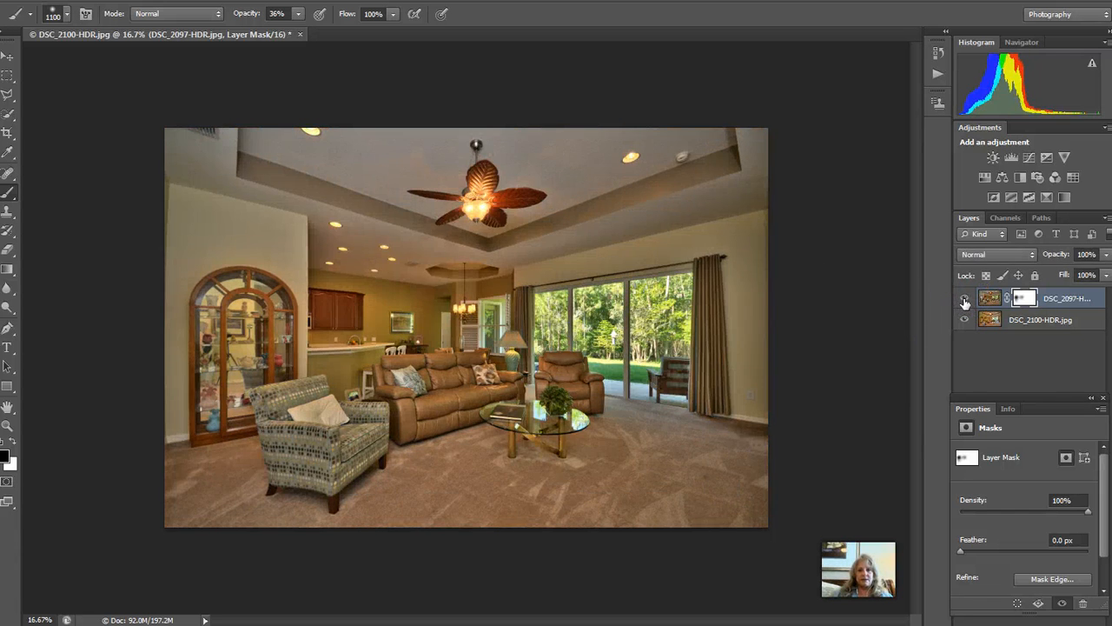
pyautogui.click(965, 300)
pyautogui.click(964, 300)
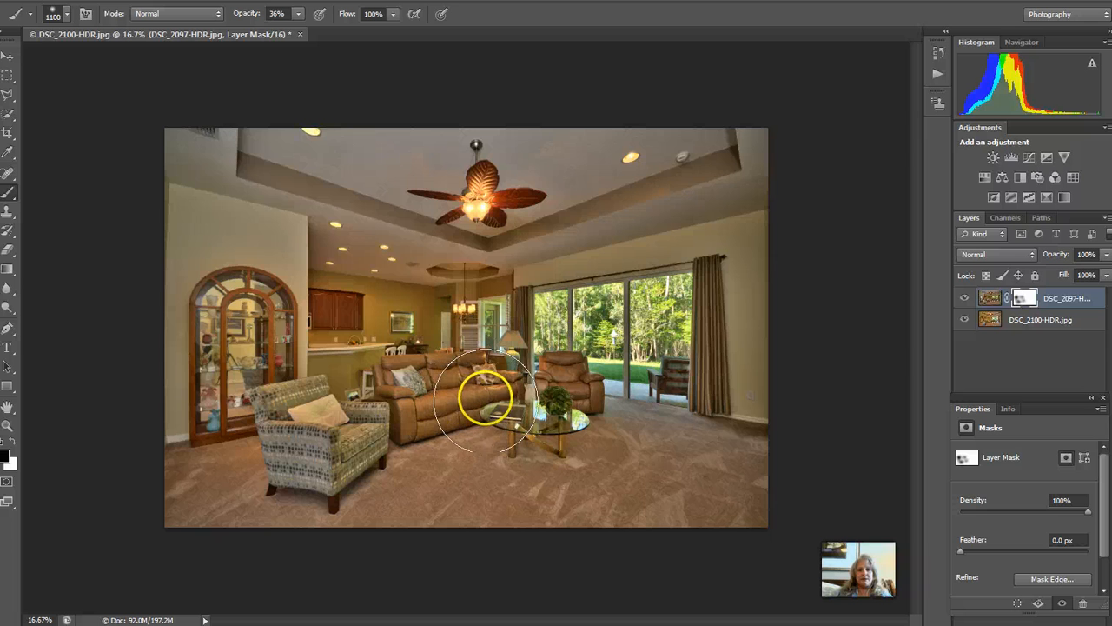
pyautogui.click(564, 386)
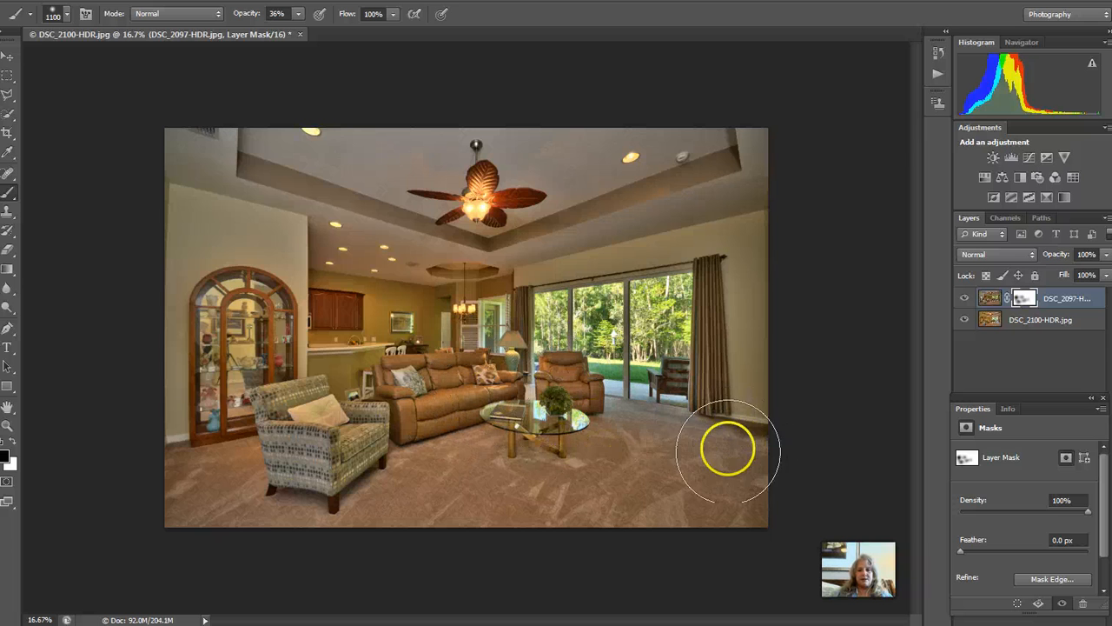
# - Check the masked blend against the underlying DSC_2100-HDR.jpg exposure by toggling the masked layer's visibility
pyautogui.click(965, 298)
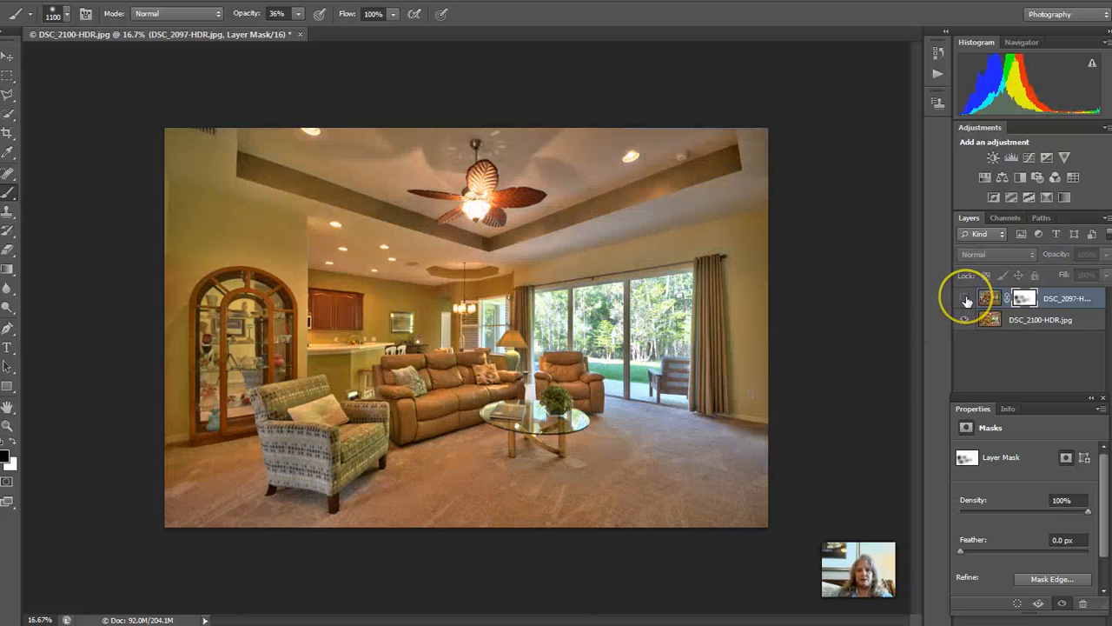
pyautogui.click(966, 298)
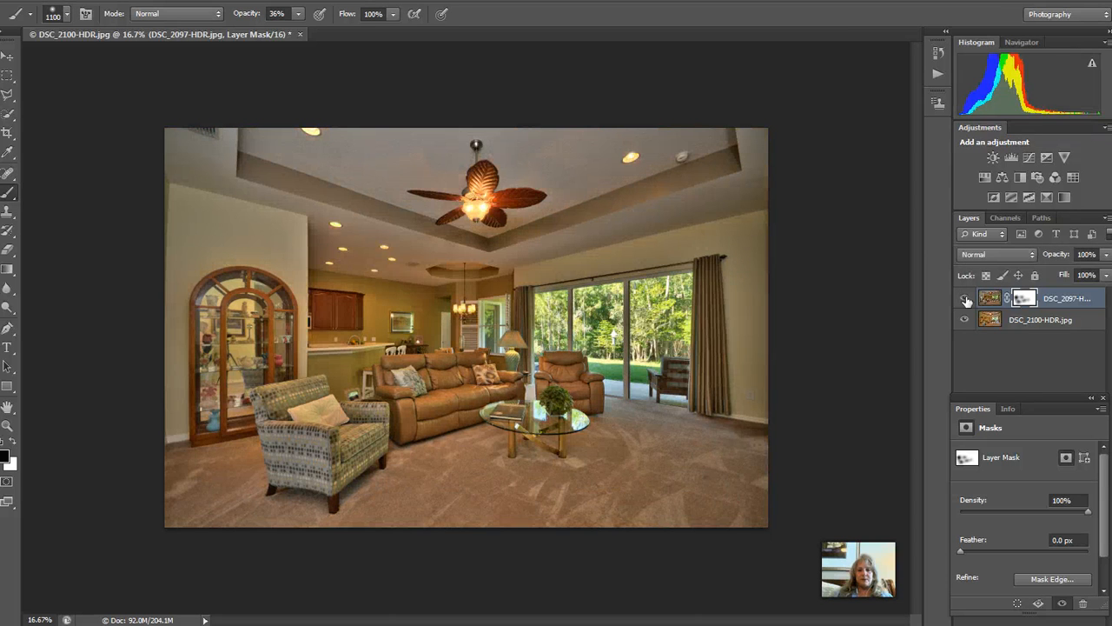
pyautogui.click(966, 298)
pyautogui.click(966, 298)
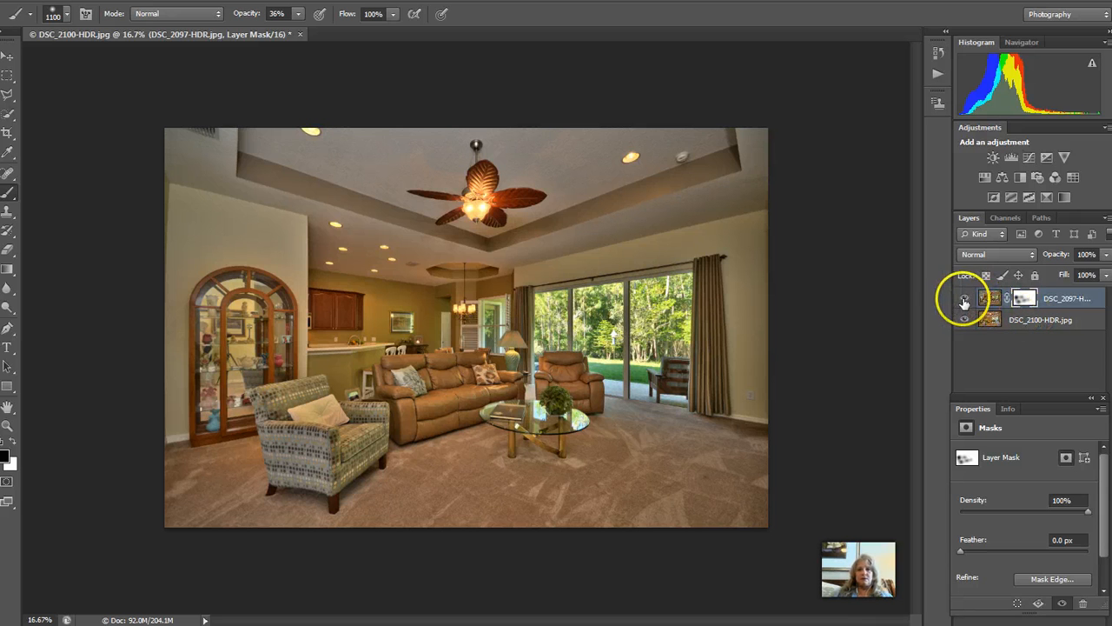
pyautogui.click(964, 299)
pyautogui.click(965, 299)
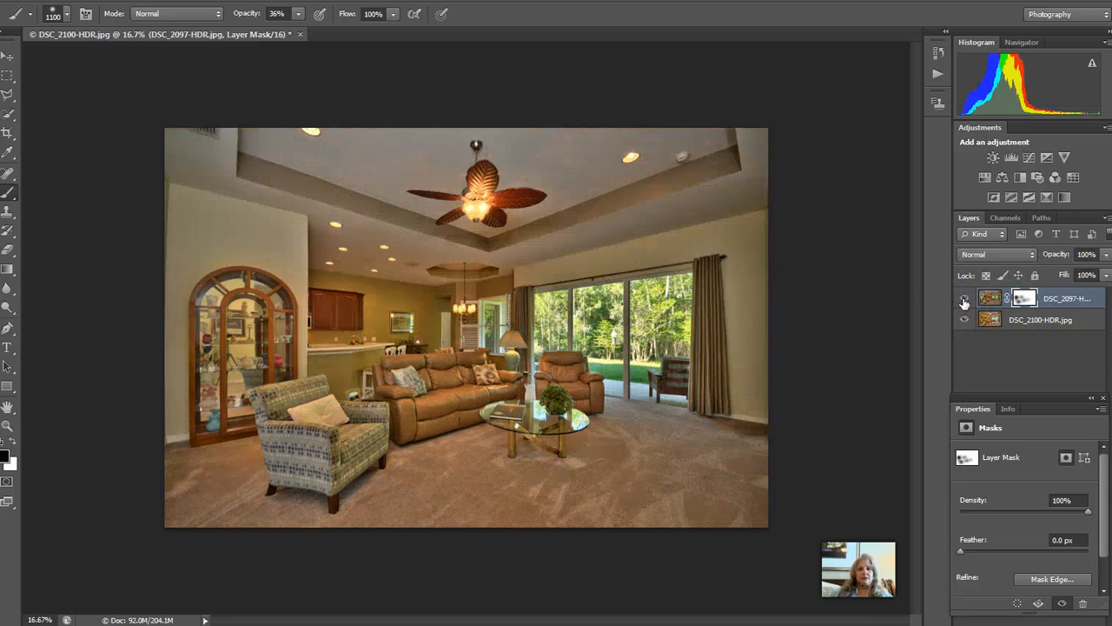
pyautogui.click(965, 299)
pyautogui.click(965, 299)
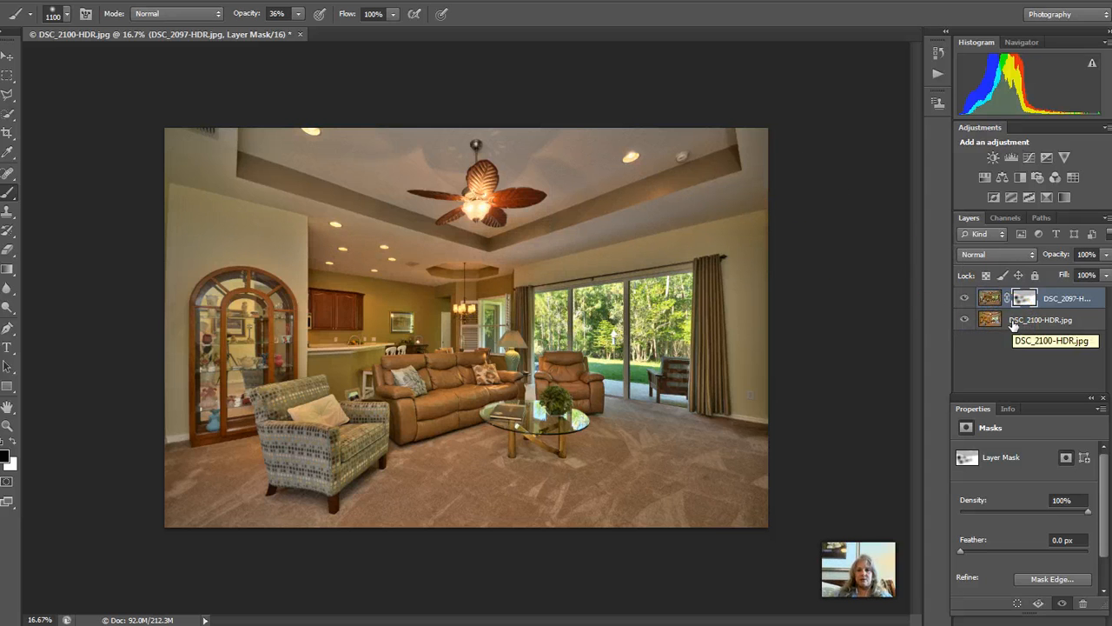
# - Flatten the blended living room layers into a single background
pyautogui.click(1039, 321)
pyautogui.rightClick(1039, 321)
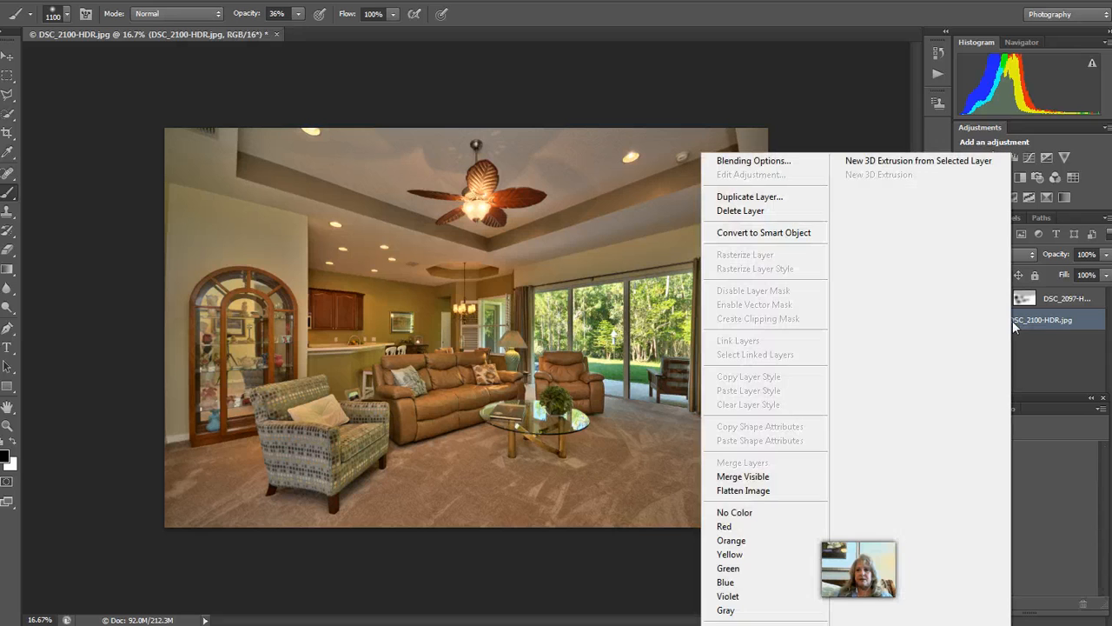
pyautogui.click(746, 491)
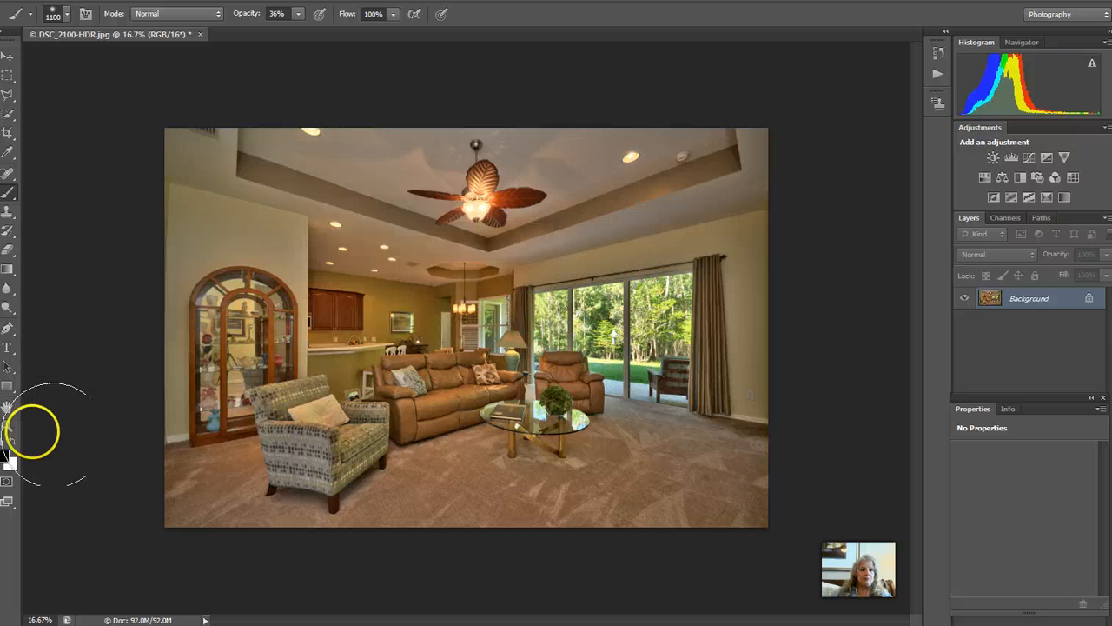
# - Clone out the photographer's reflected legs below the china cabinet's lower-left glass shelf using the Clone Stamp at 54% opacity
pyautogui.click(8, 425)
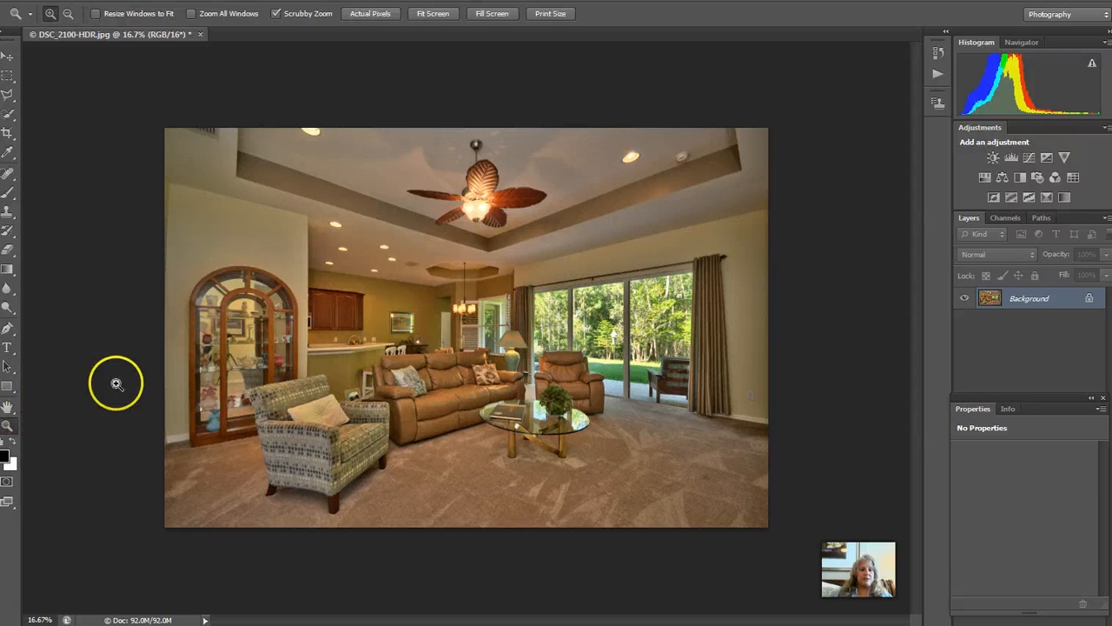
pyautogui.click(199, 347)
pyautogui.click(198, 349)
pyautogui.click(199, 348)
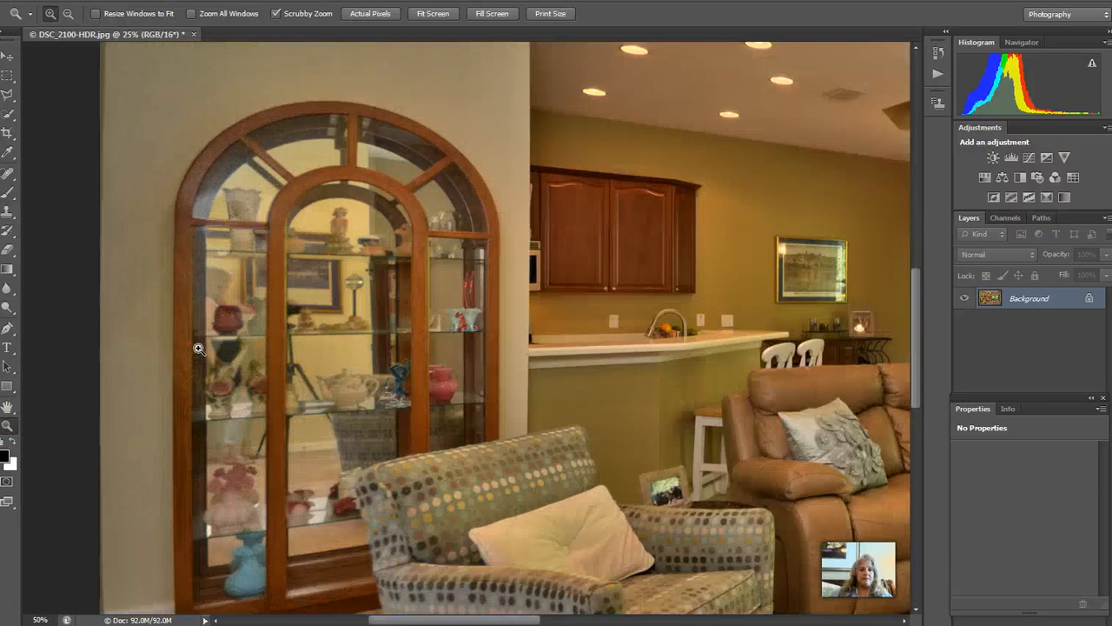
pyautogui.click(199, 348)
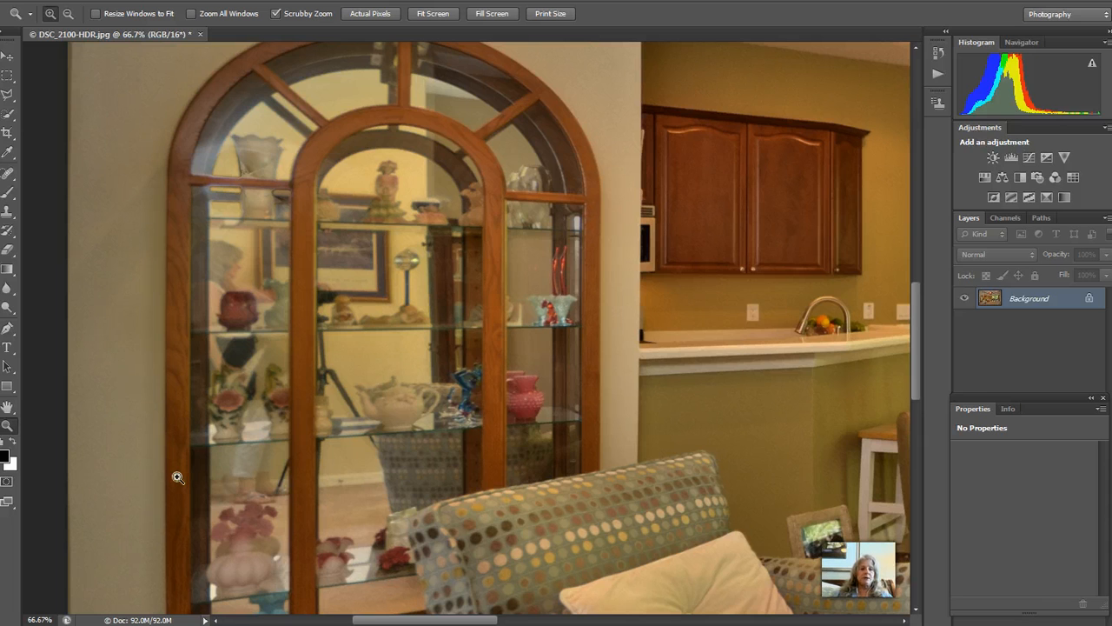
pyautogui.click(10, 211)
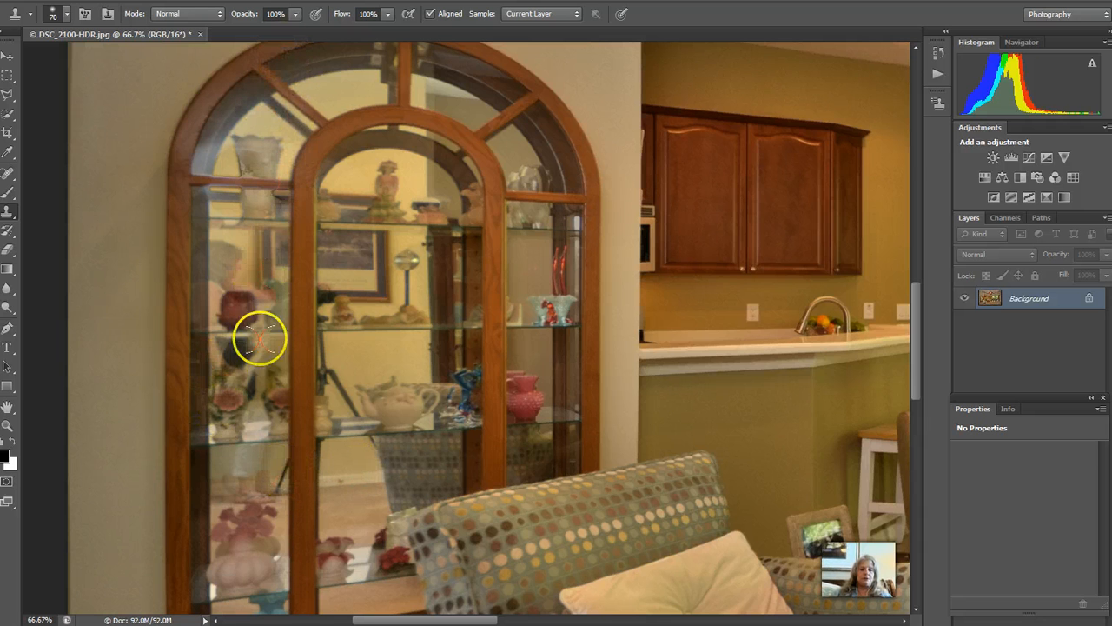
pyautogui.moveTo(296, 19); pyautogui.dragTo(262, 32)
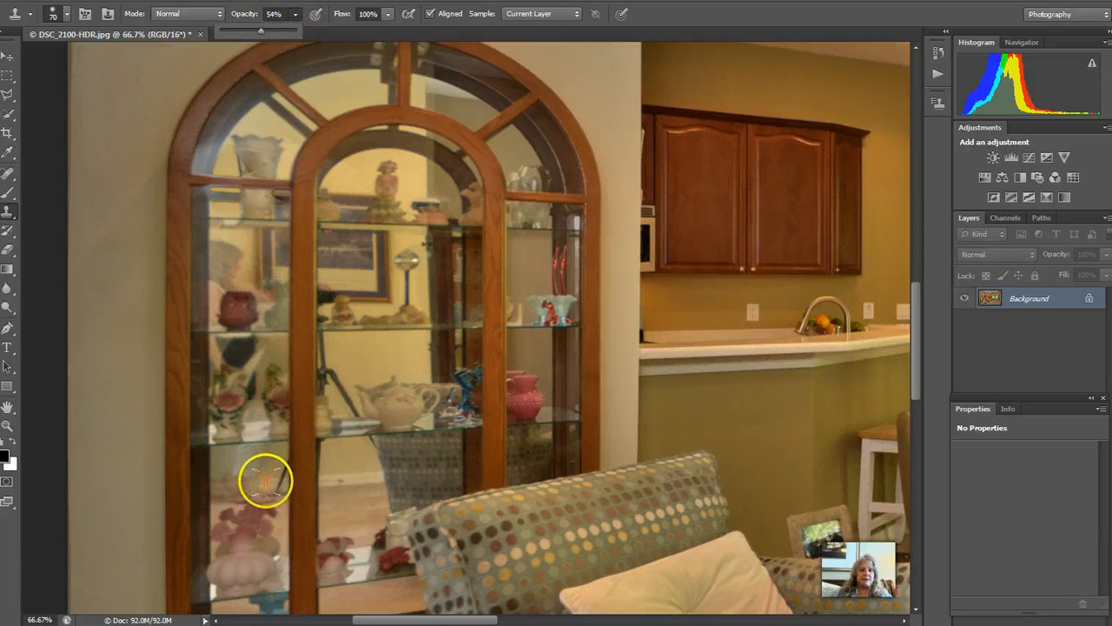
pyautogui.click(273, 480)
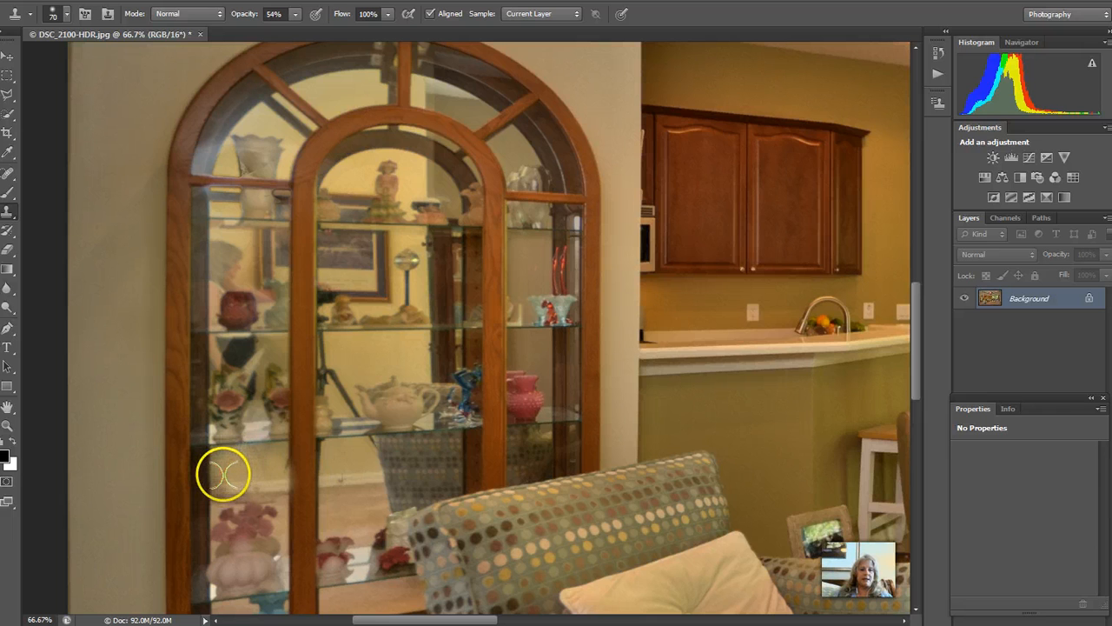
pyautogui.moveTo(228, 482)
pyautogui.mouseDown()
pyautogui.moveTo(234, 458)
pyautogui.moveTo(220, 489)
pyautogui.moveTo(214, 464)
pyautogui.mouseUp()
pyautogui.click(264, 453)
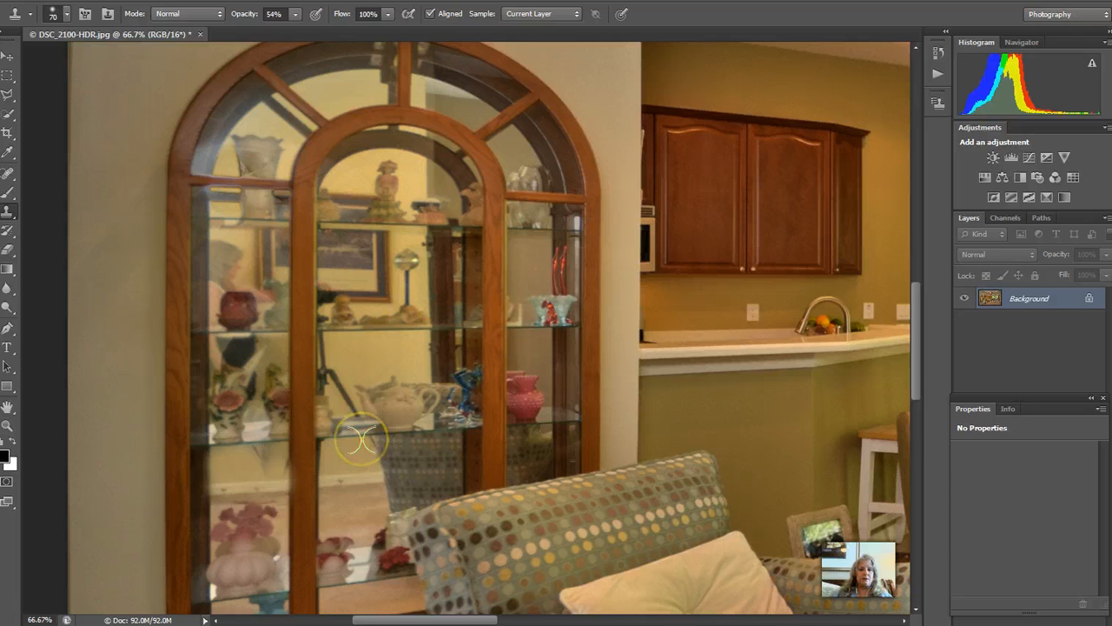
# - Clone the clean glass shelf edge from the centre pane over the reflection remnants along the left pane's shelf
pyautogui.keyDown('alt'); pyautogui.click(361, 441); pyautogui.keyUp('alt')
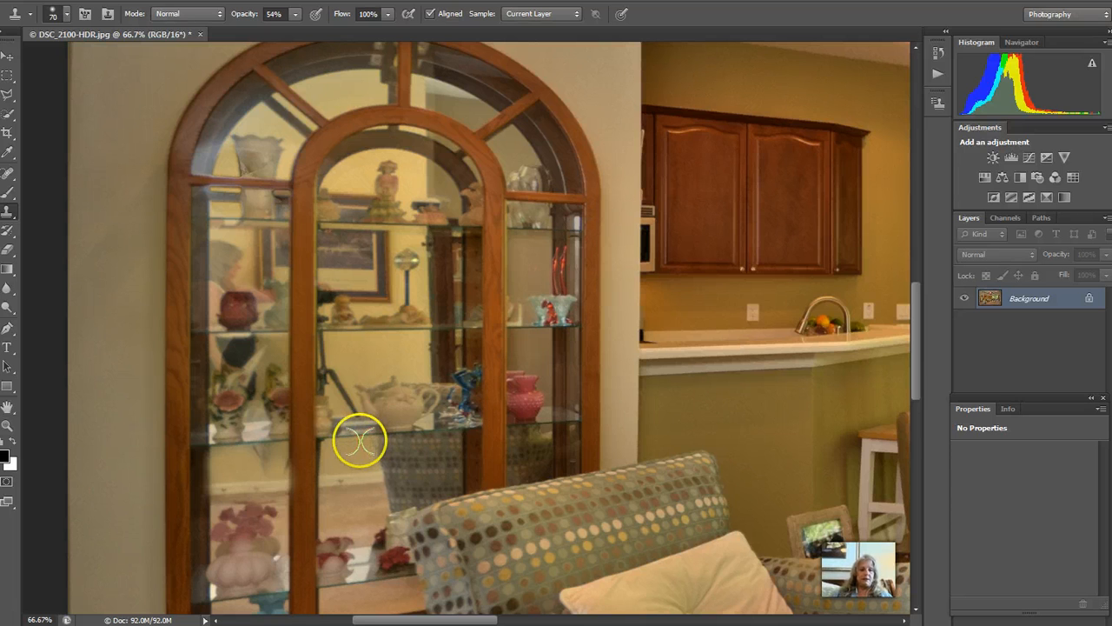
pyautogui.click(262, 443)
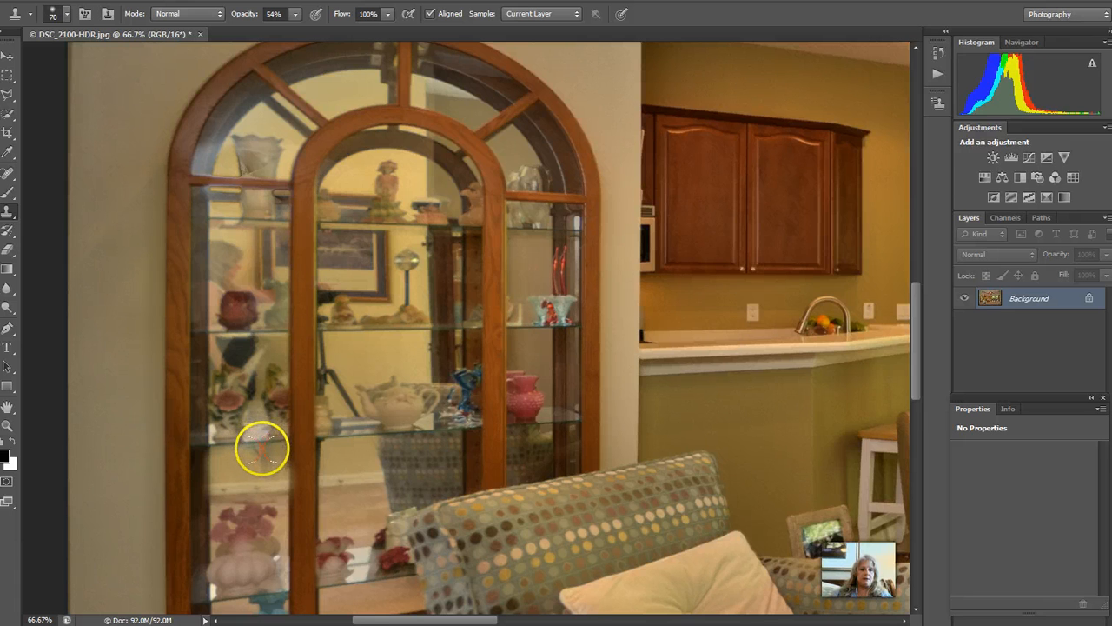
pyautogui.click(261, 459)
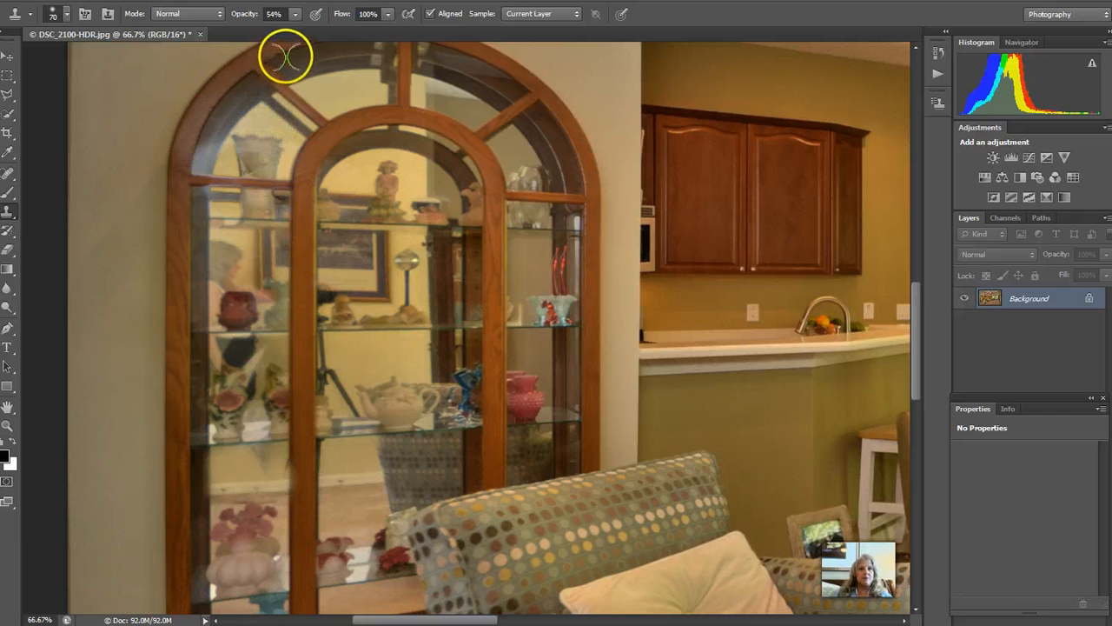
# - Set the Clone Stamp to 99% opacity and size 50 for retouching the reflected tripod in the cabinet's centre pane
pyautogui.click(296, 15)
pyautogui.moveTo(297, 19); pyautogui.dragTo(329, 32)
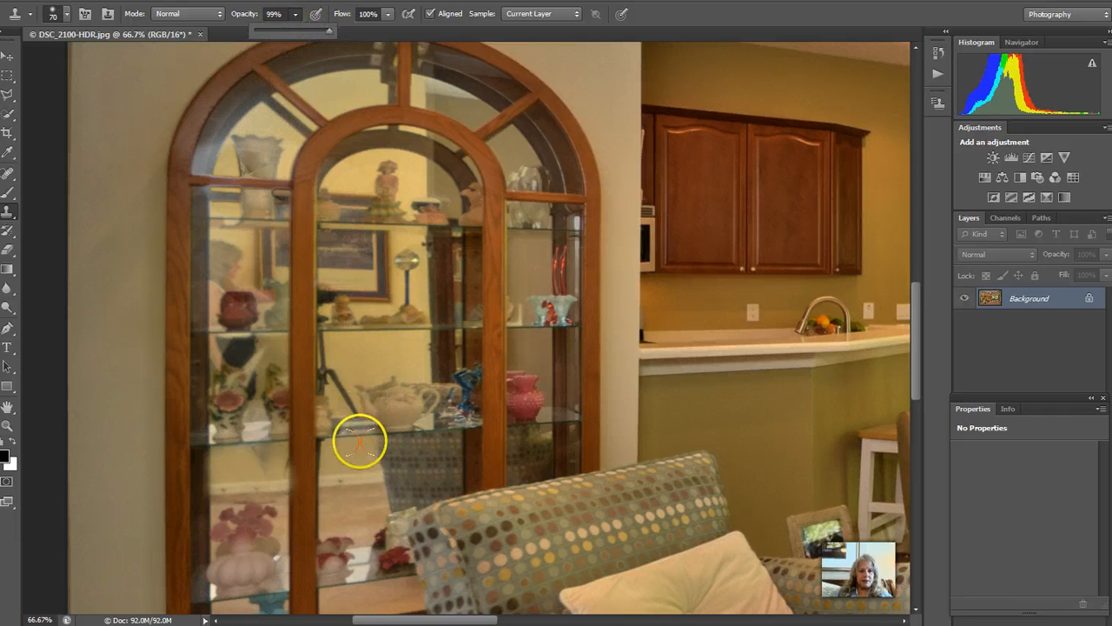
pyautogui.press('[')
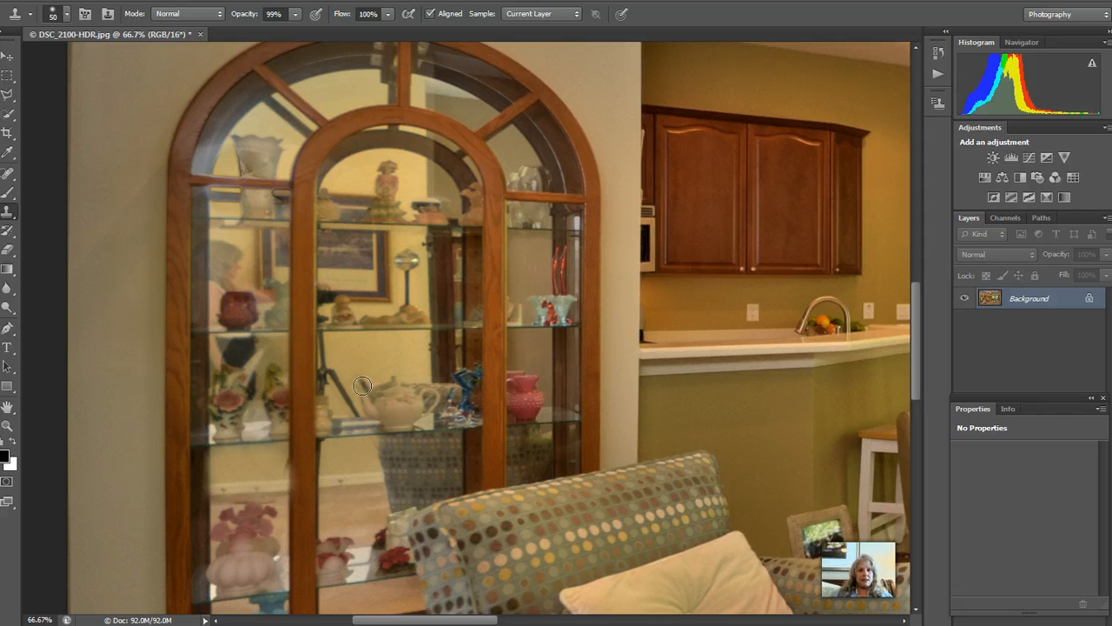
# - Sample the reflected wall colour and paint over the photographer's reflection in the left pane with a size 30 brush at 36% opacity
pyautogui.click(8, 151)
pyautogui.moveTo(402, 339); pyautogui.dragTo(53, 181)
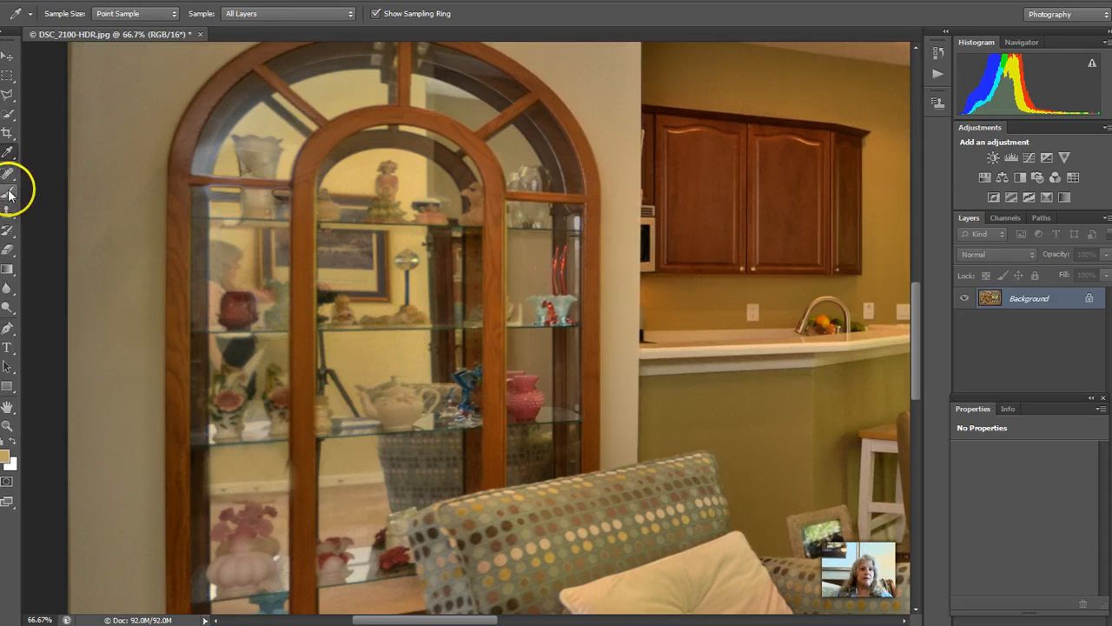
pyautogui.click(8, 191)
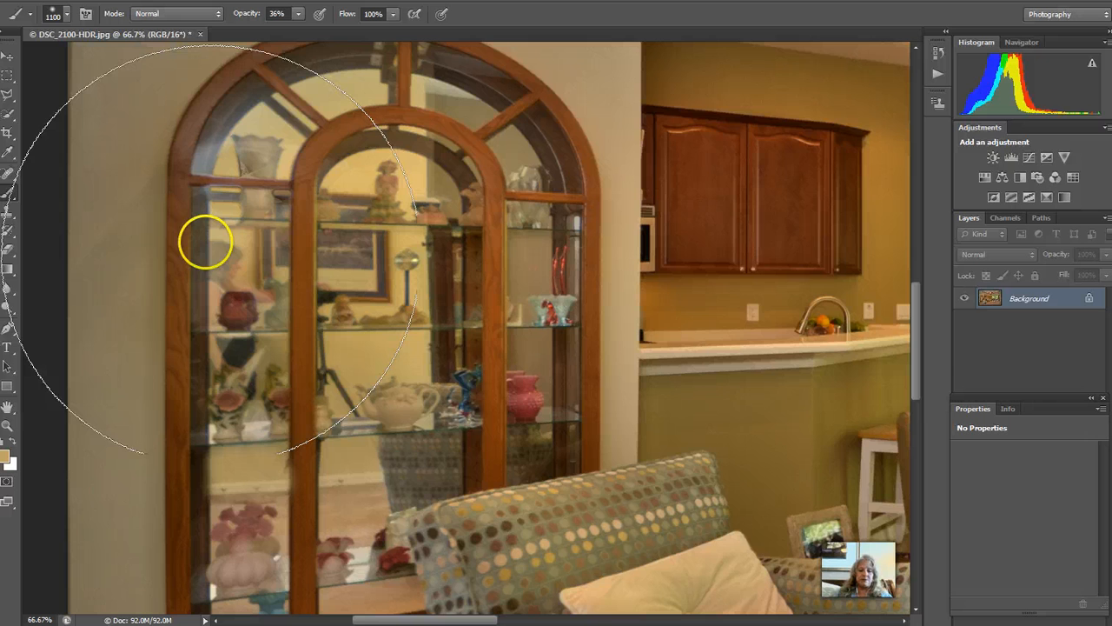
pyautogui.press('[')
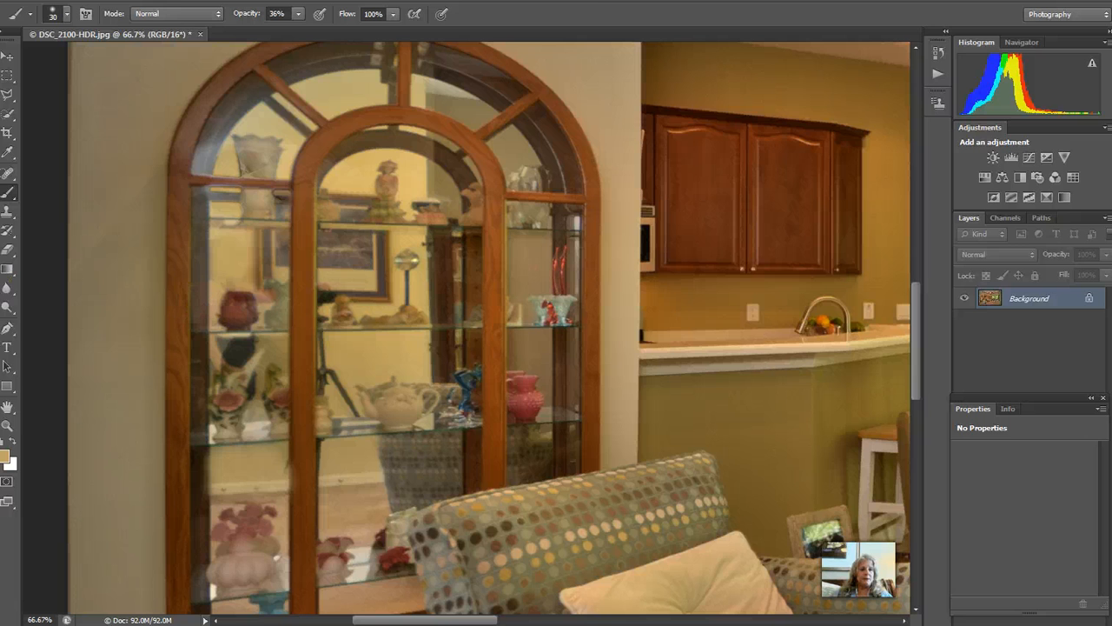
# - Remove the reflected tripod beside the teapot with the Clone Stamp and a size 20 Content-Aware Spot Healing Brush
pyautogui.click(7, 212)
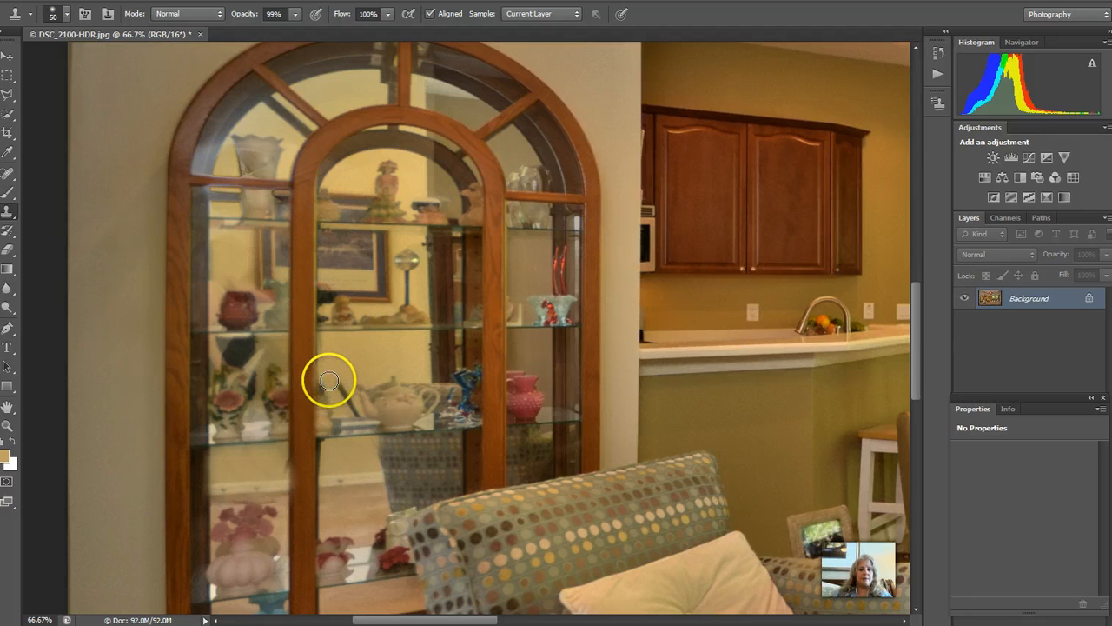
pyautogui.click(7, 176)
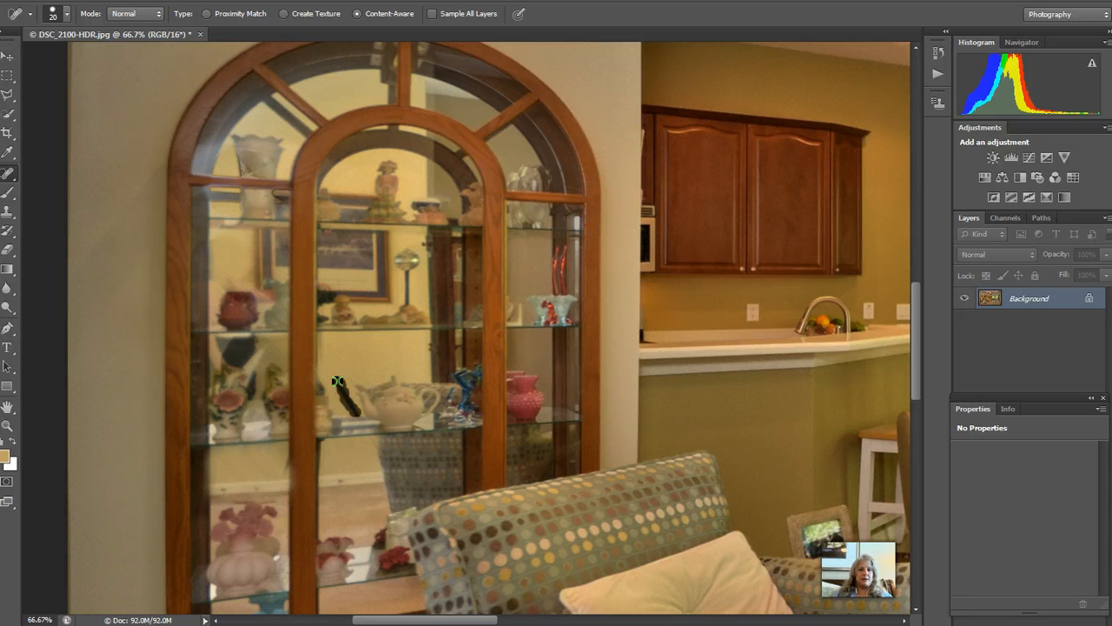
pyautogui.moveTo(338, 382); pyautogui.dragTo(357, 412)
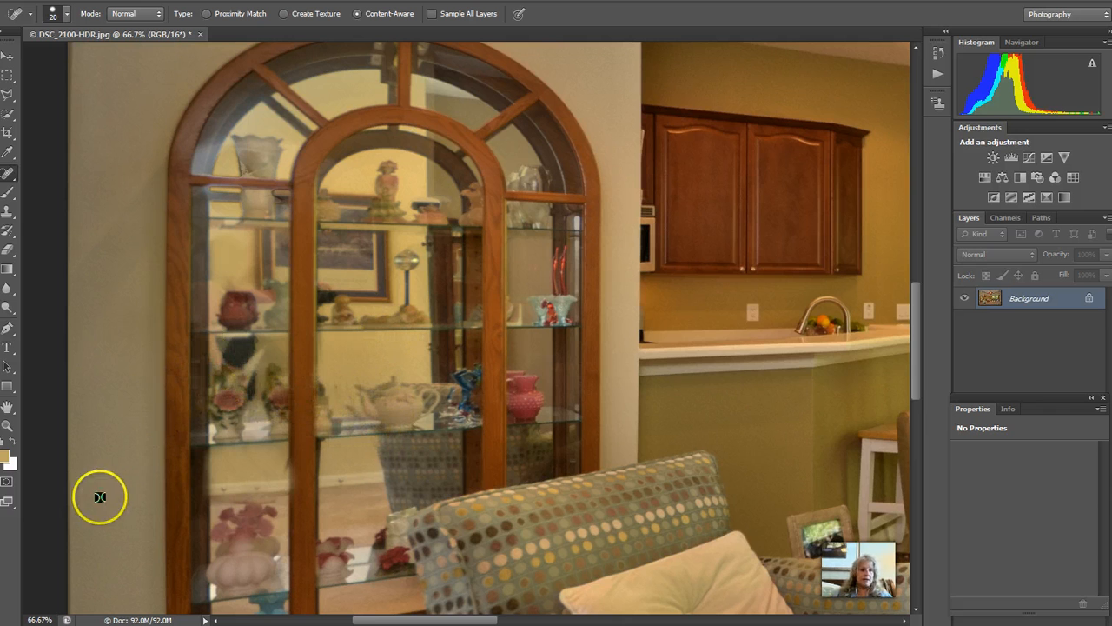
# - Fit the whole living room image in view, then close DSC_2100-HDR.jpg and save its changes
pyautogui.click(8, 428)
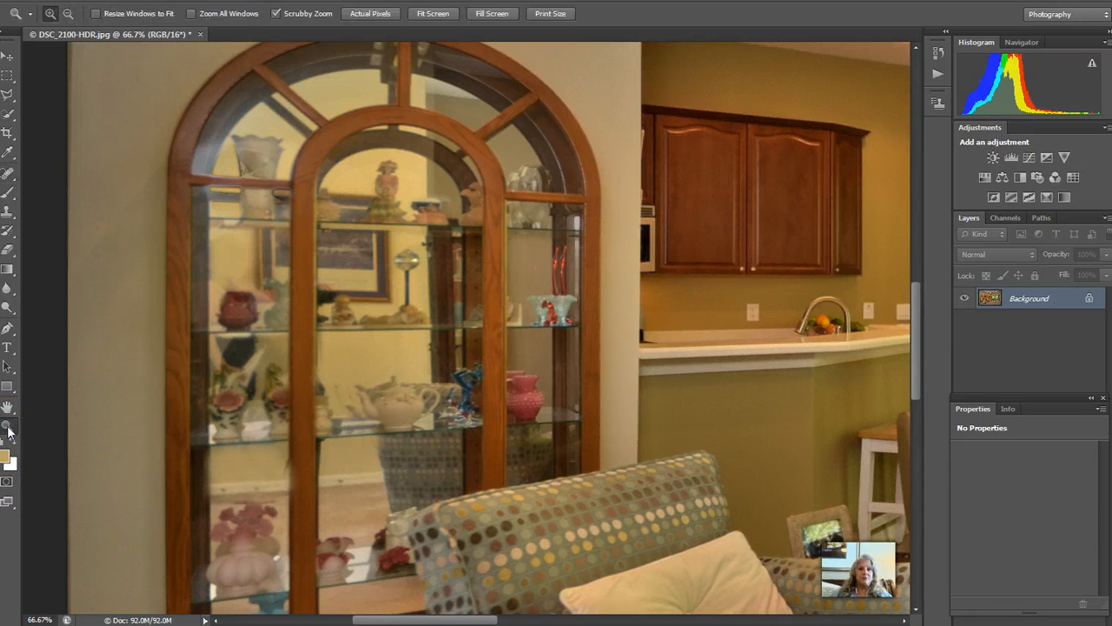
pyautogui.click(432, 14)
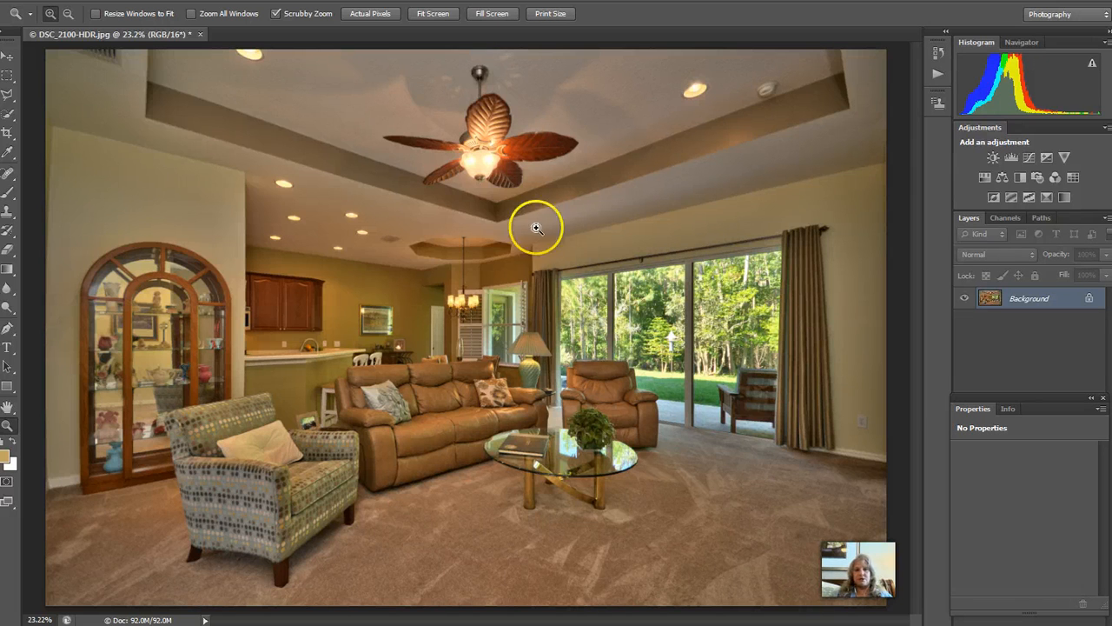
pyautogui.hotkey('ctrl', 'w')
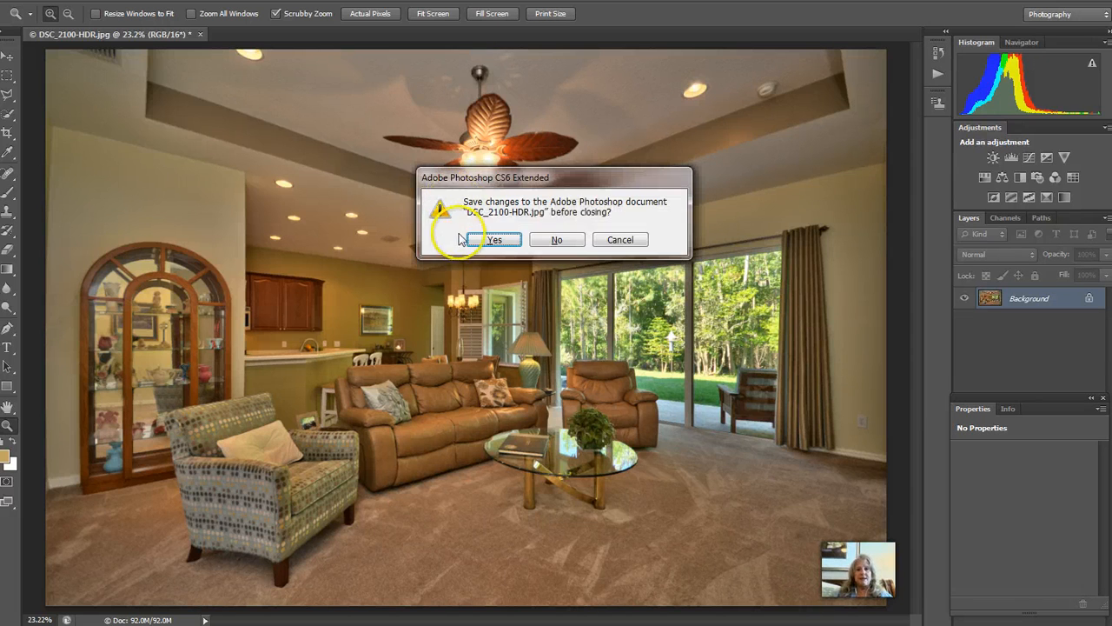
pyautogui.click(497, 237)
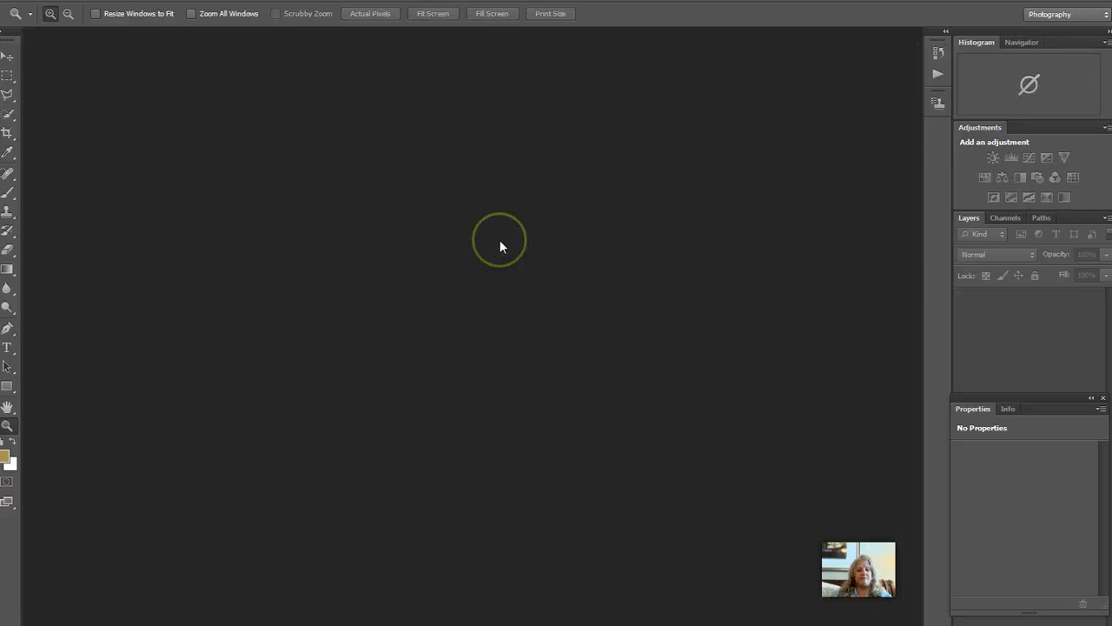
# - Switch to Lightroom and apply Auto tone to DSC_2097-HDR-Edit.psd, then set Contrast to +14 and Highlights to -43
pyautogui.hotkey('alt', 'Tab')
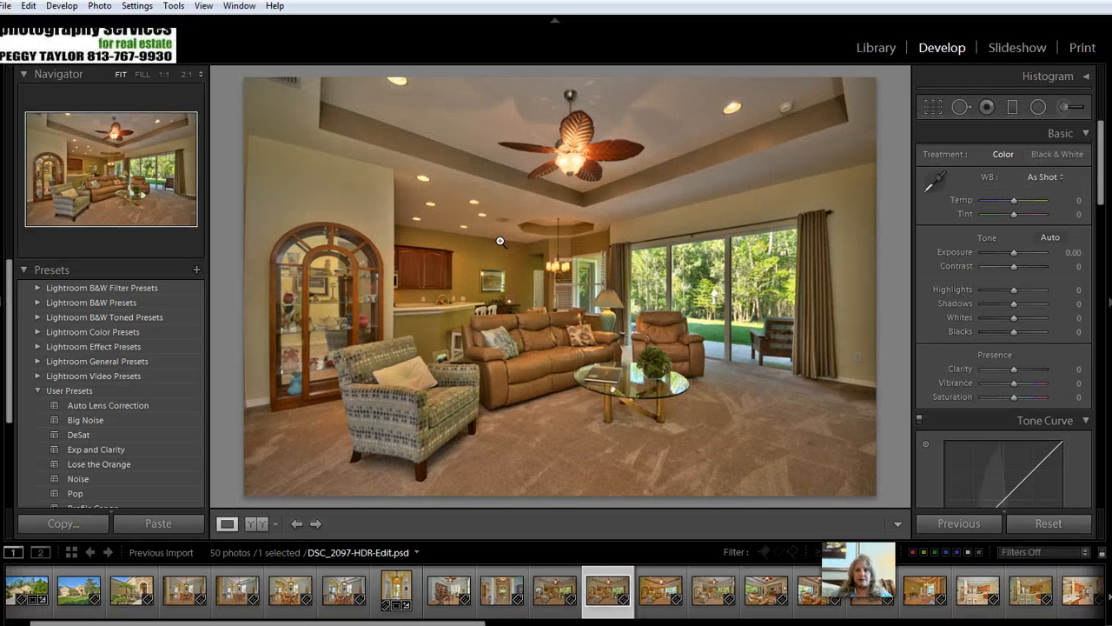
pyautogui.click(1046, 233)
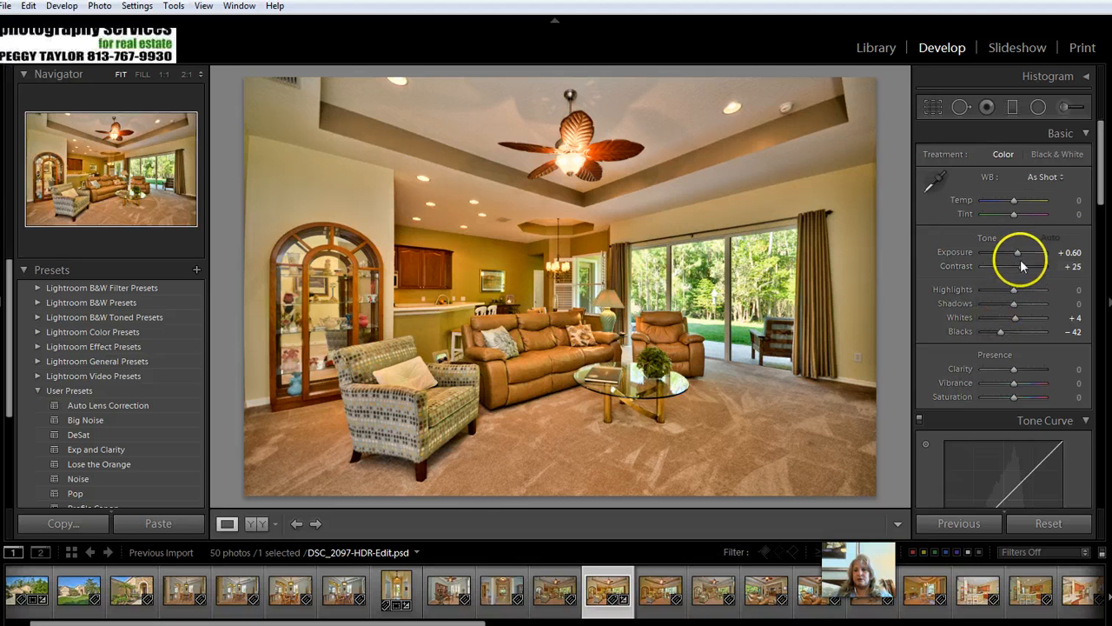
pyautogui.moveTo(1021, 267); pyautogui.dragTo(1019, 267)
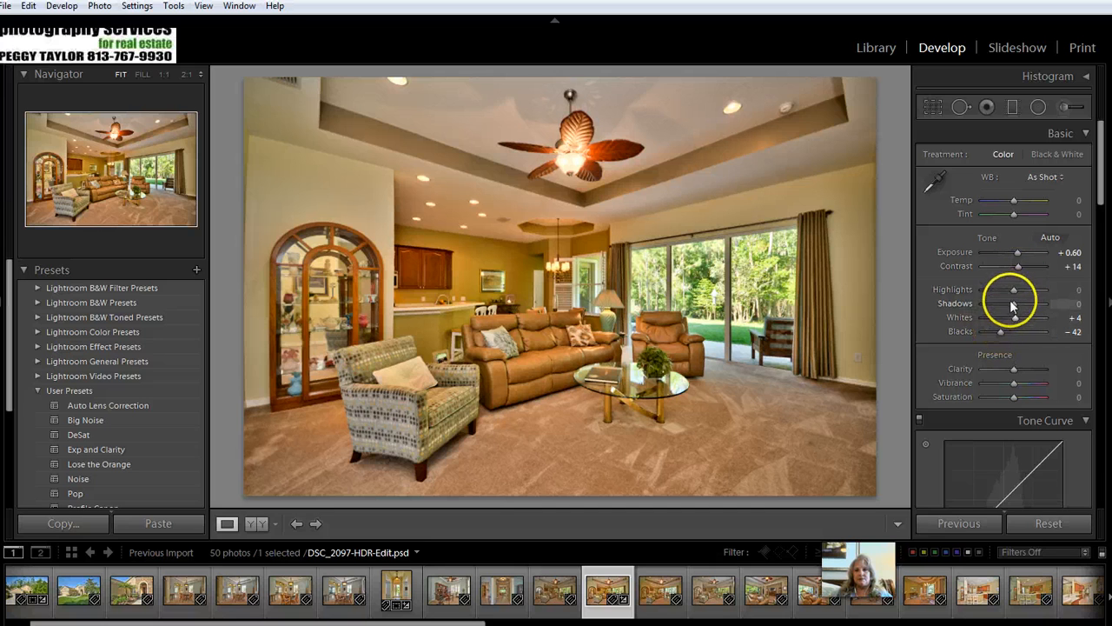
pyautogui.moveTo(1012, 294); pyautogui.dragTo(999, 290)
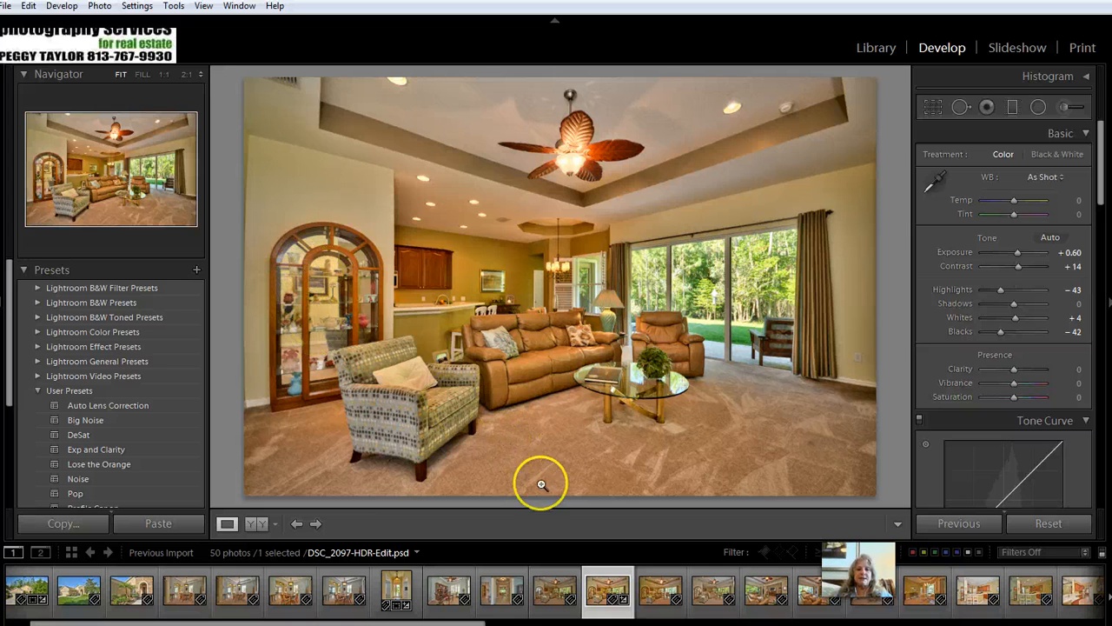
# - Browse past the living room originals and compare the television-wall exposures DSC_2106-HDR.jpg and DSC_2109-HDR.jpg
pyautogui.click(652, 608)
pyautogui.press('Right')
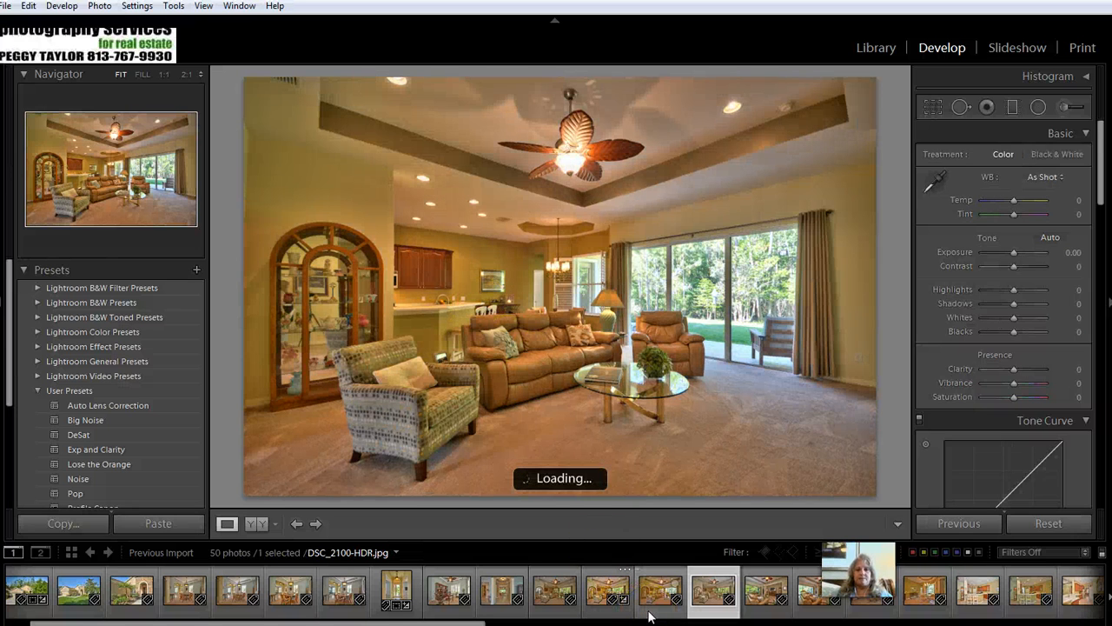
pyautogui.press('Right')
pyautogui.press('Right')
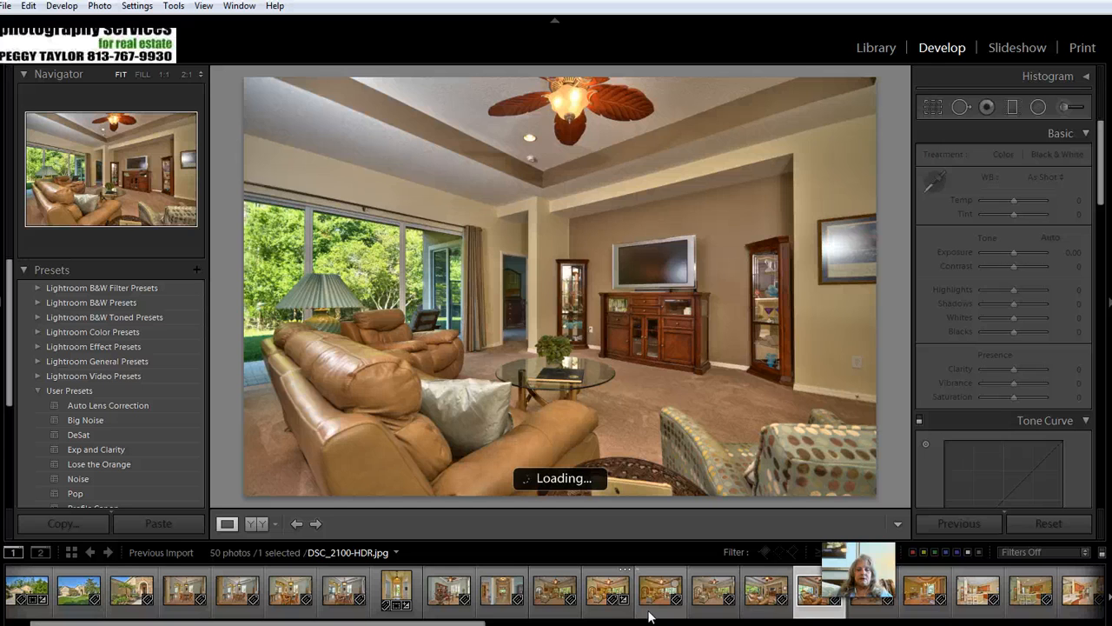
pyautogui.press('Left')
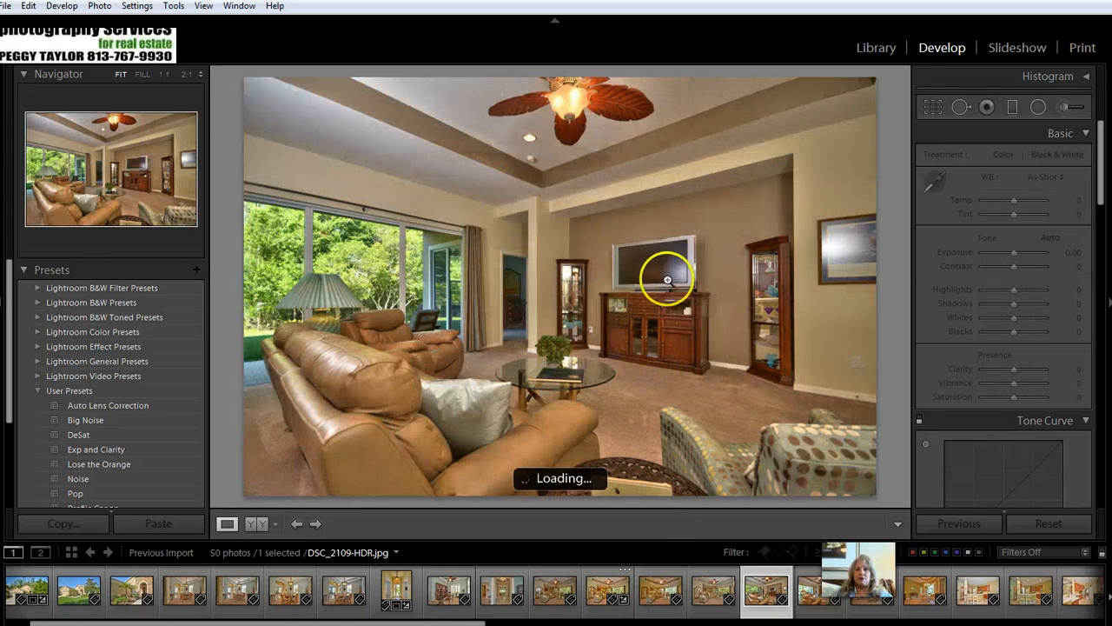
pyautogui.press('Left')
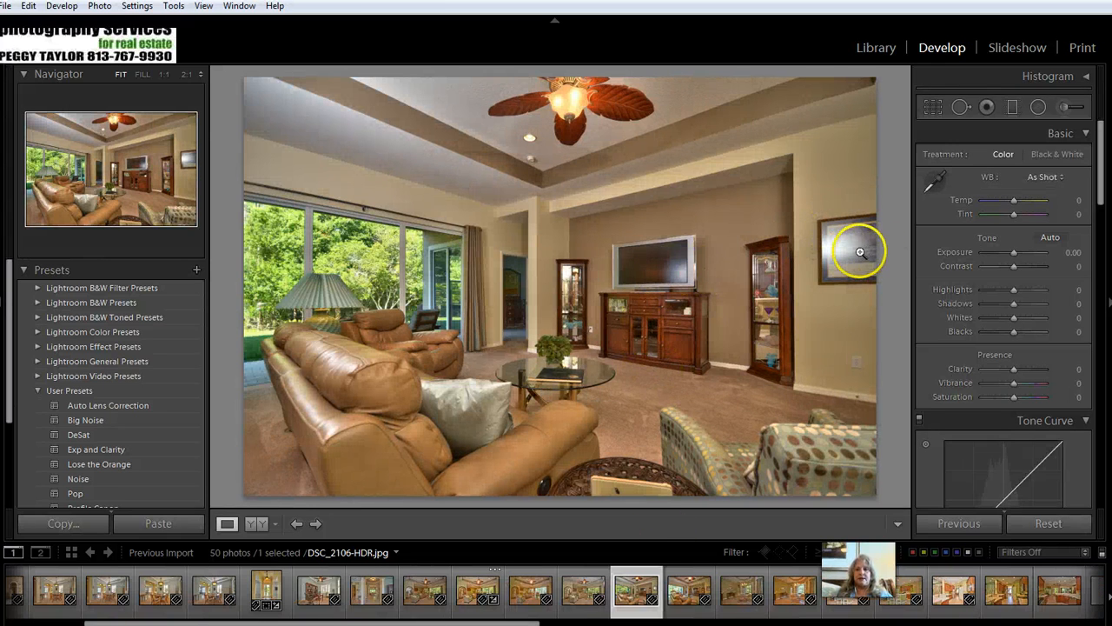
pyautogui.press('Left')
pyautogui.press('Right')
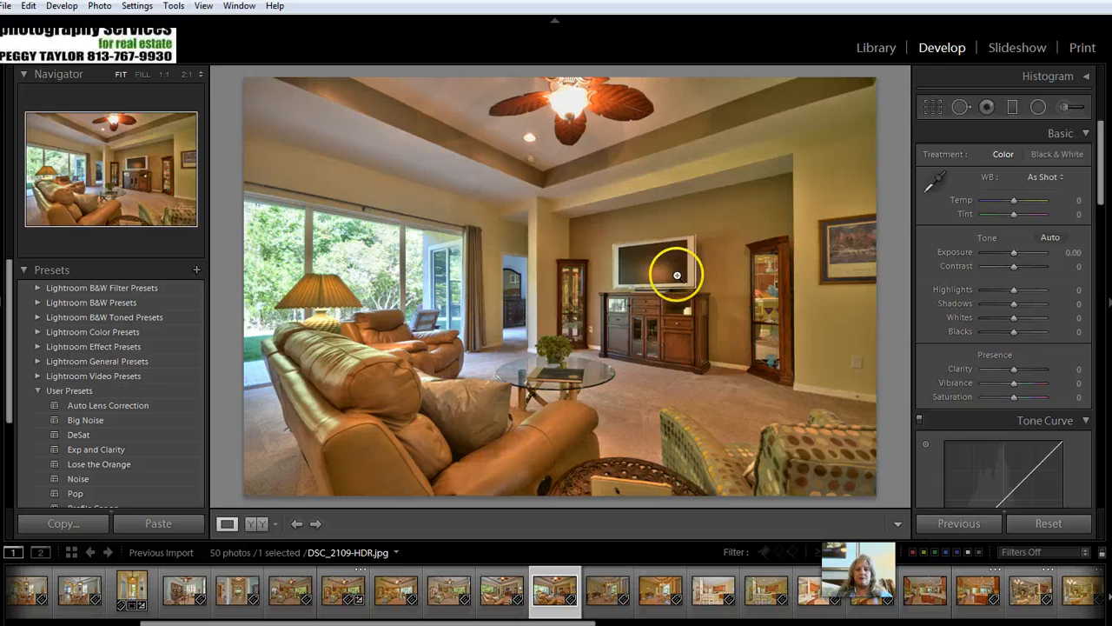
# - Compare DSC_2112-HDR.jpg of the dining nook with the next exposure of the same view
pyautogui.press('Right')
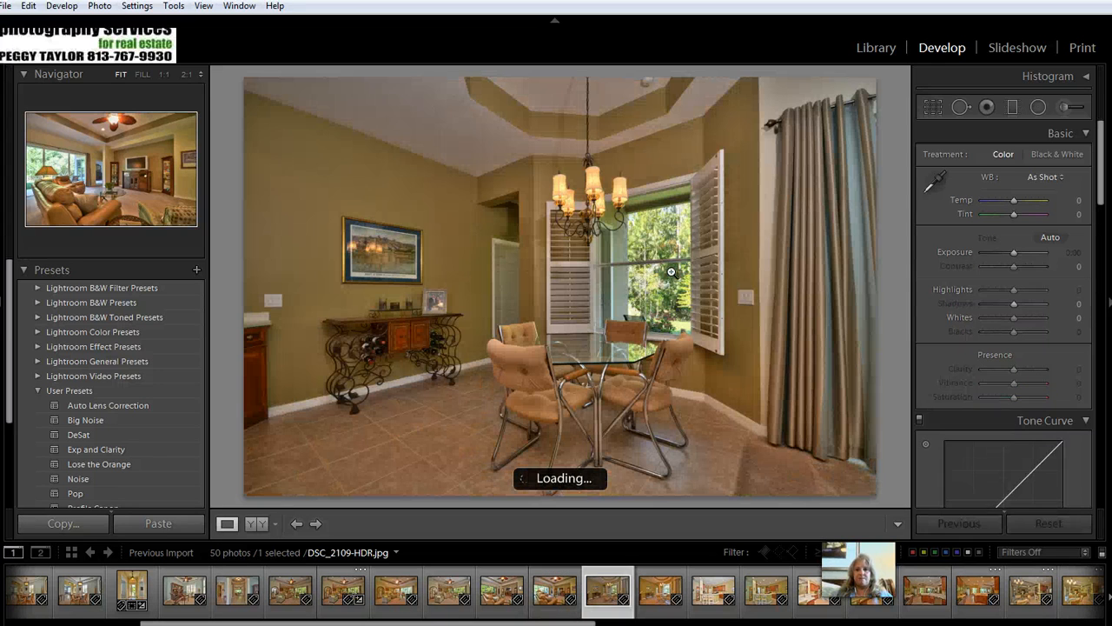
pyautogui.press('Right')
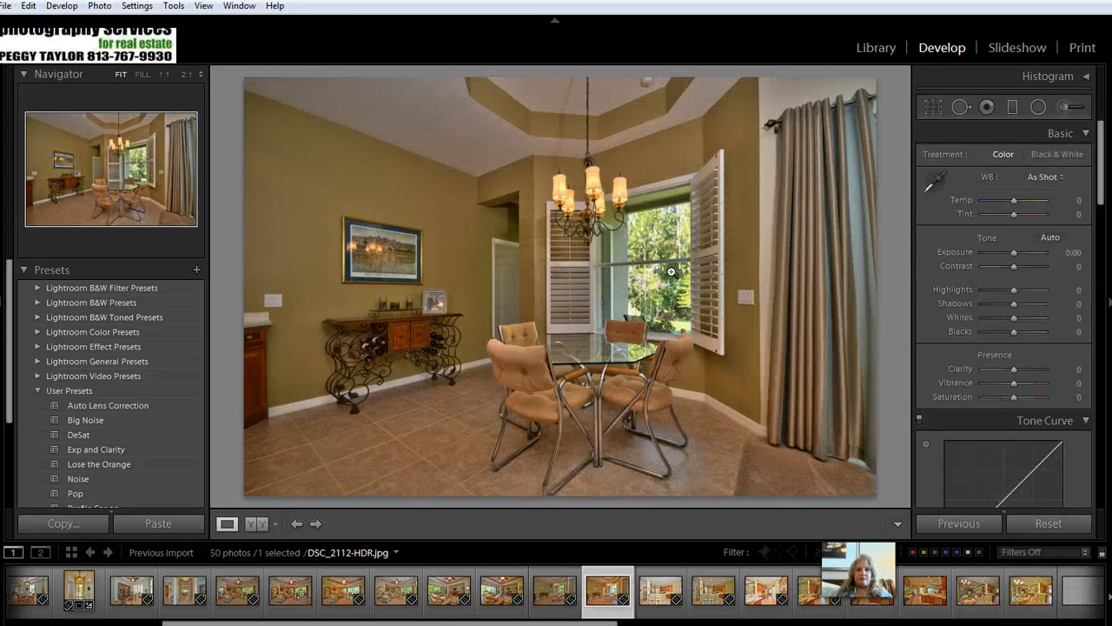
pyautogui.press('Left')
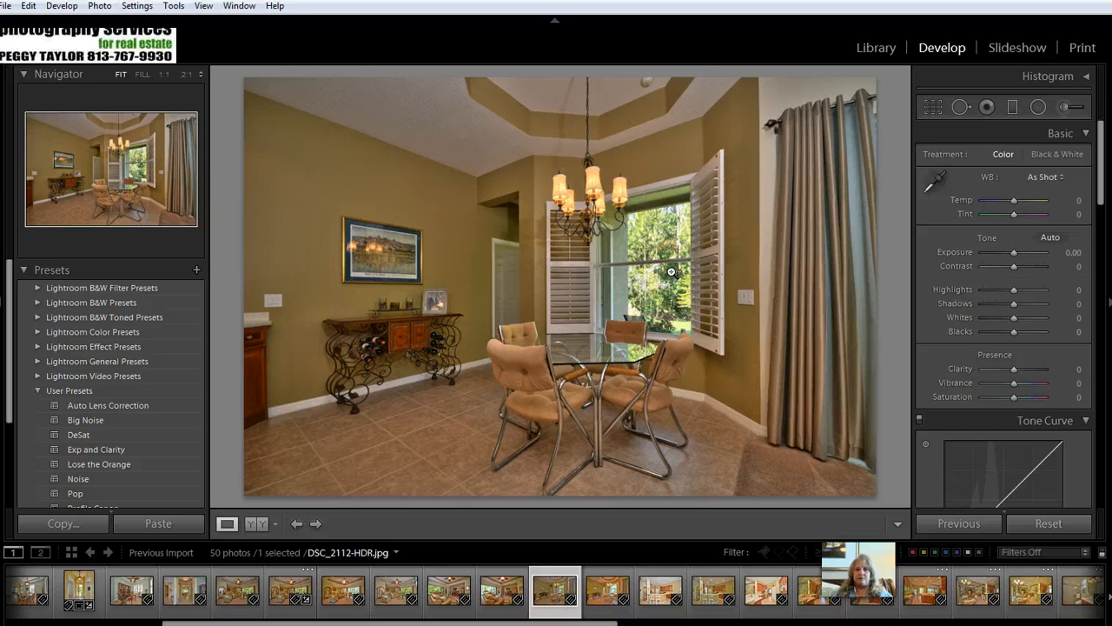
pyautogui.press('Right')
pyautogui.press('Left')
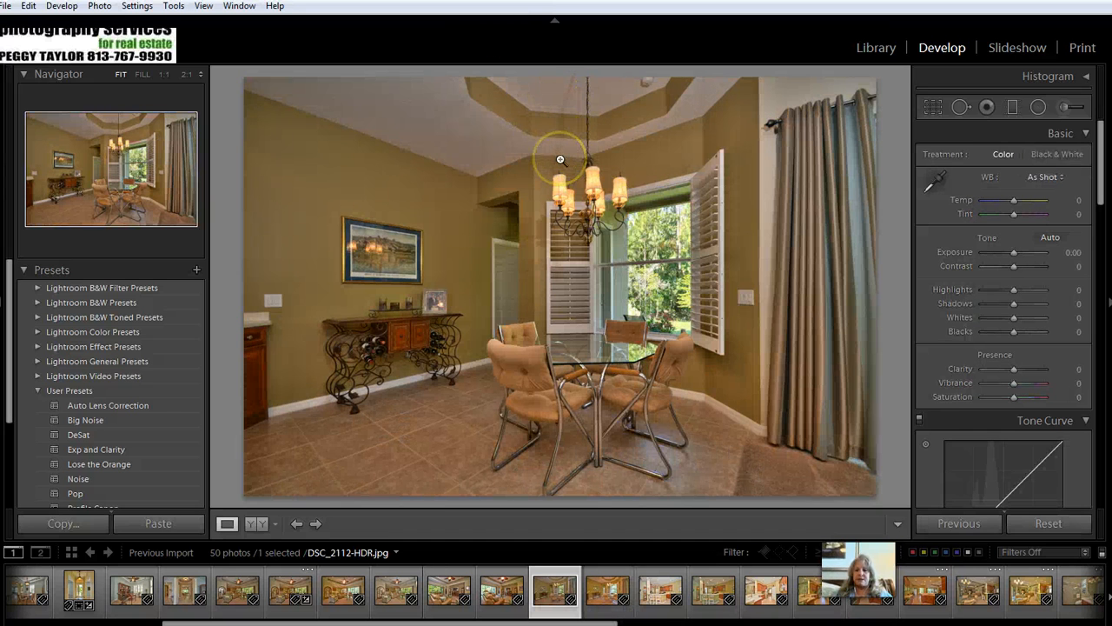
# - Flip between DSC_2112-HDR.jpg and DSC_2115-HDR.jpg to compare the color and window detail of the dining nook
pyautogui.press('Right')
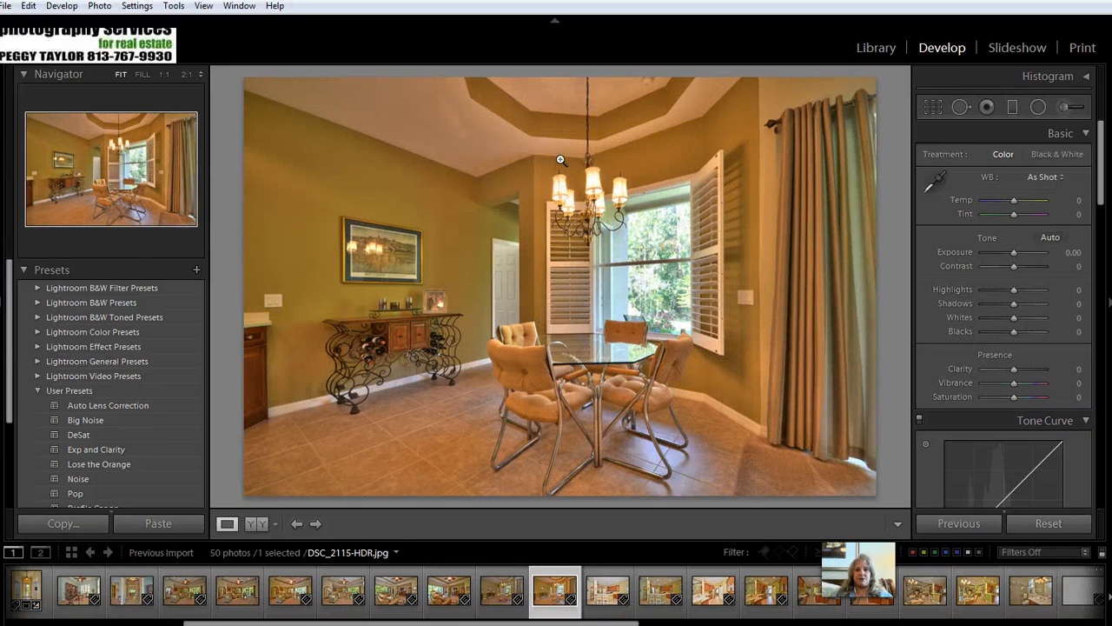
pyautogui.press('Left')
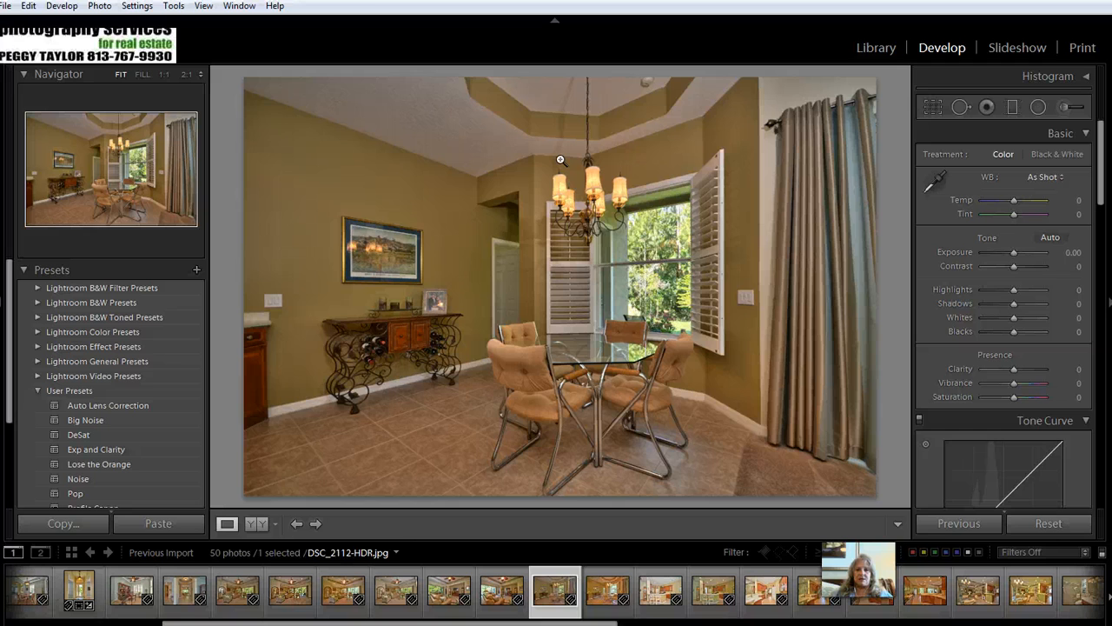
pyautogui.press('Right')
pyautogui.press('Left')
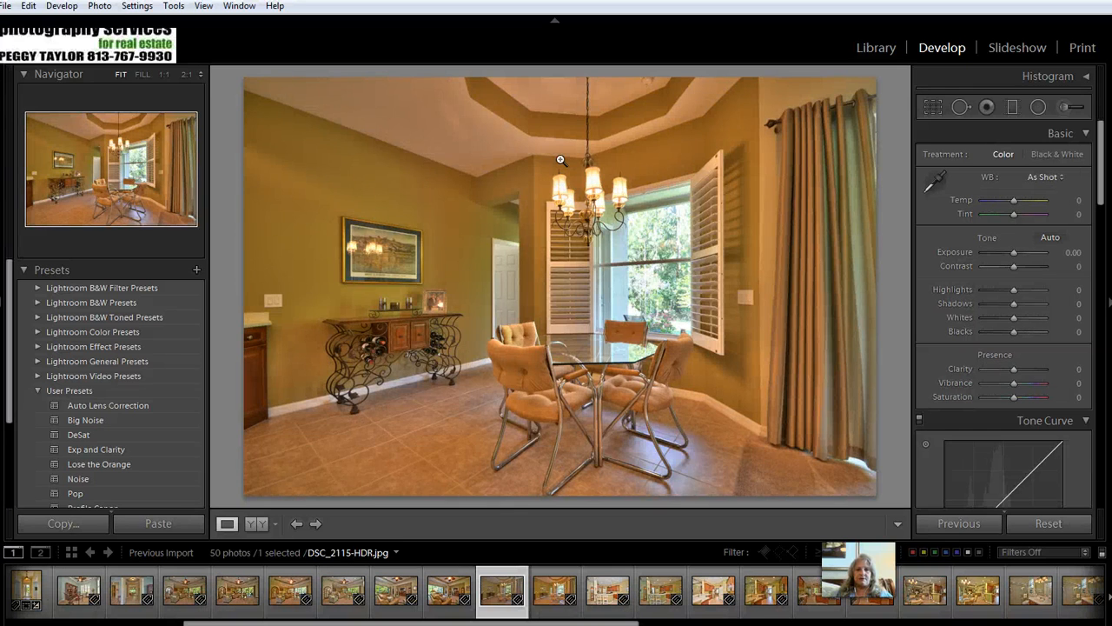
pyautogui.press('Right')
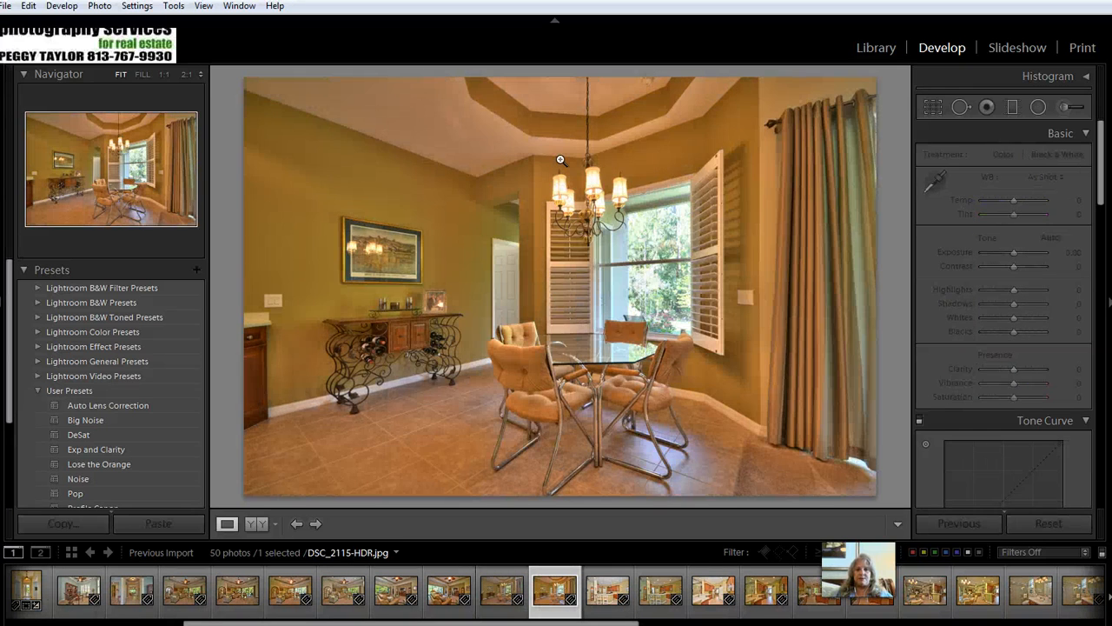
# - Browse the kitchen exposures from DSC_2118-HDR.jpg through the open dining and living area view, DSC_2139-HDR.jpg
pyautogui.press('Right')
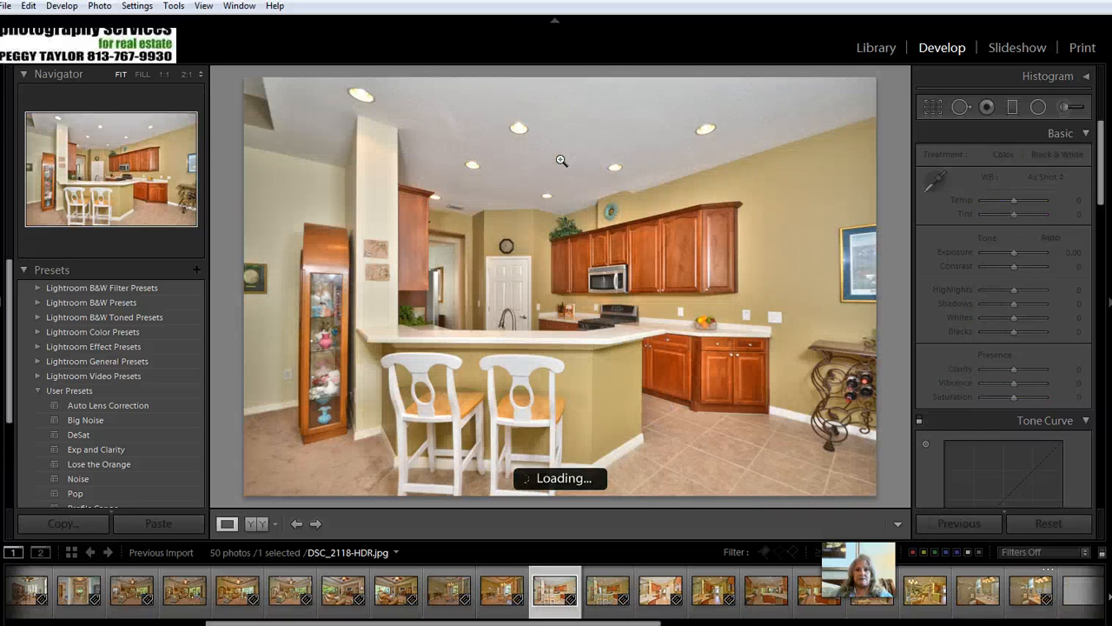
pyautogui.press('Right')
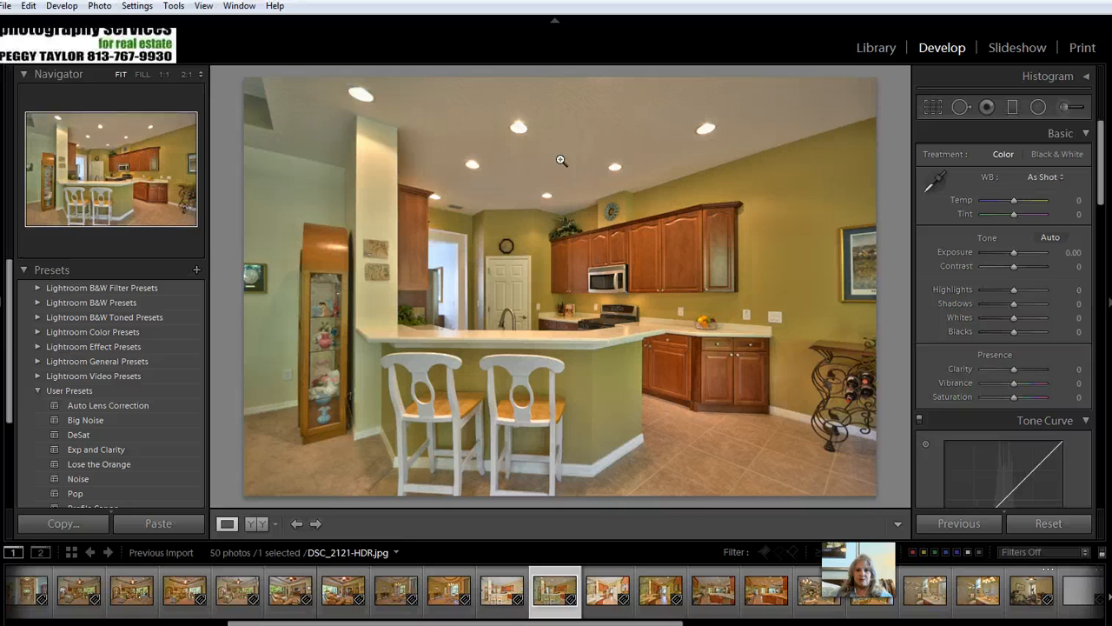
pyautogui.press('Right')
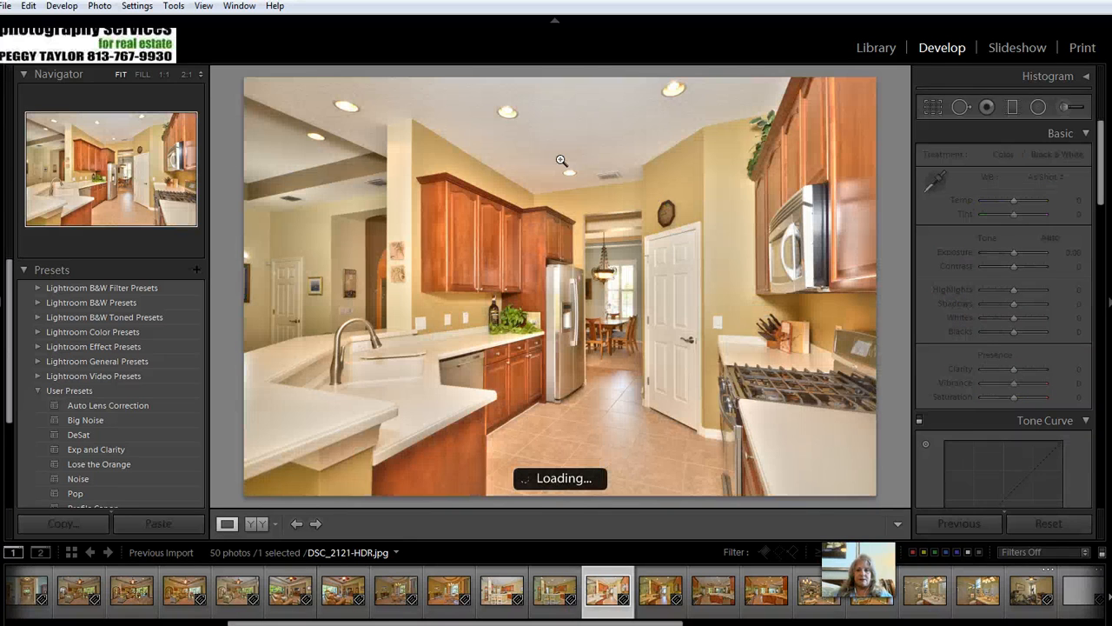
pyautogui.press('Right')
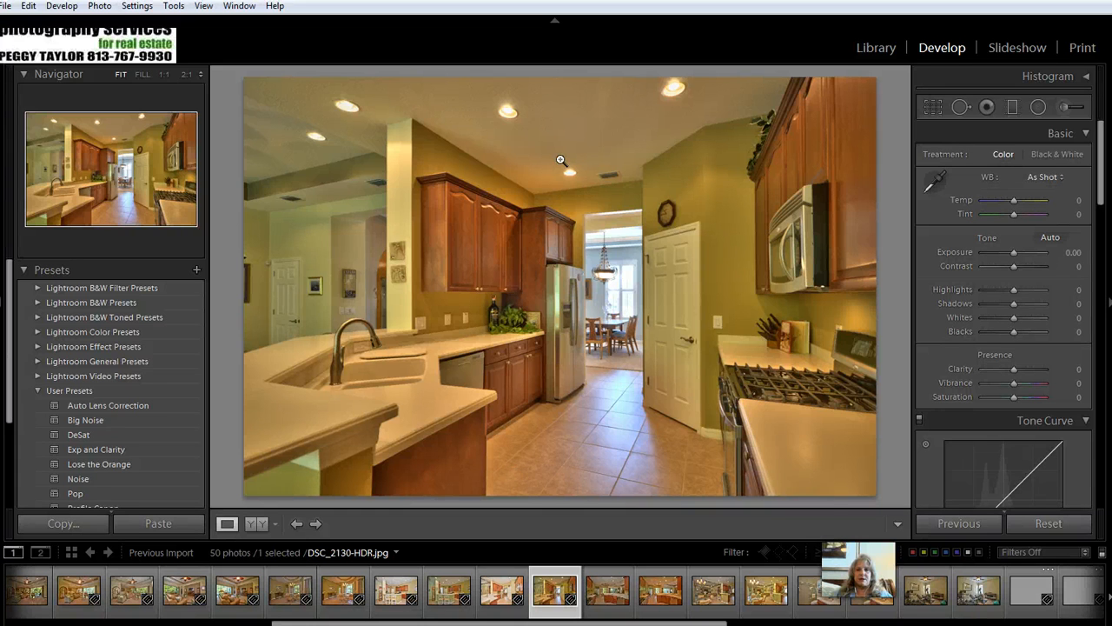
pyautogui.press('Right')
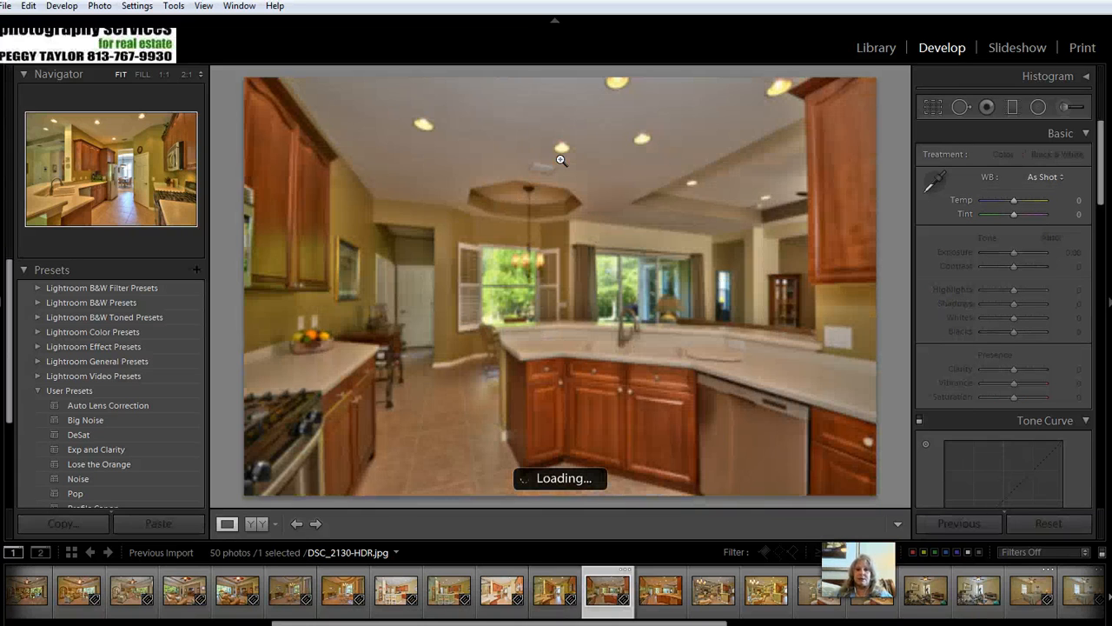
pyautogui.press('Right')
pyautogui.press('Right')
pyautogui.press('Right')
pyautogui.press('Right')
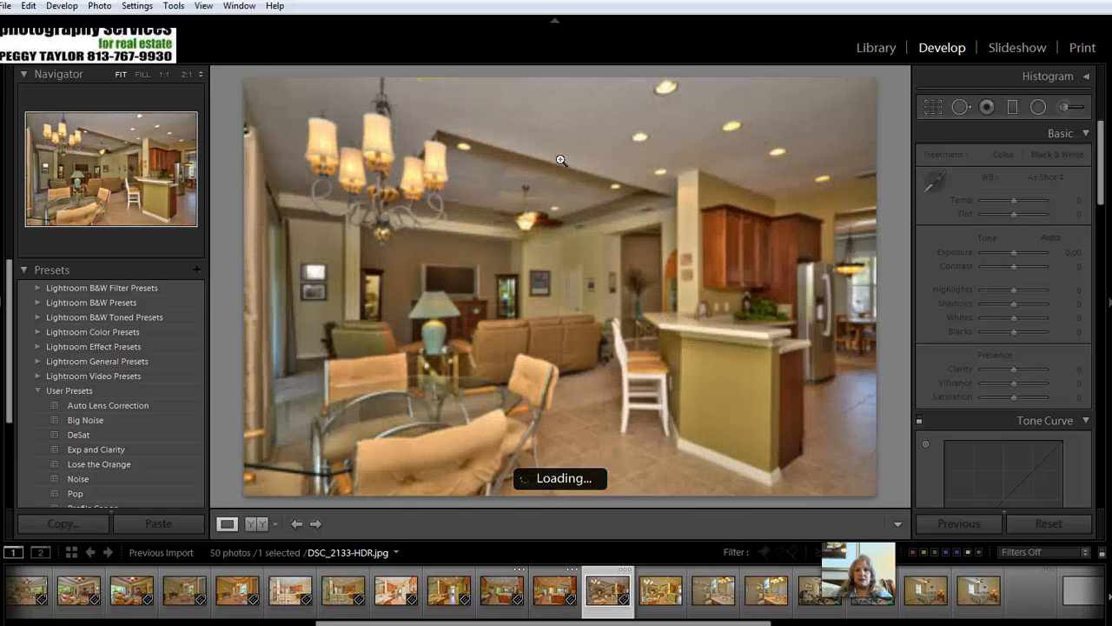
pyautogui.press('Right')
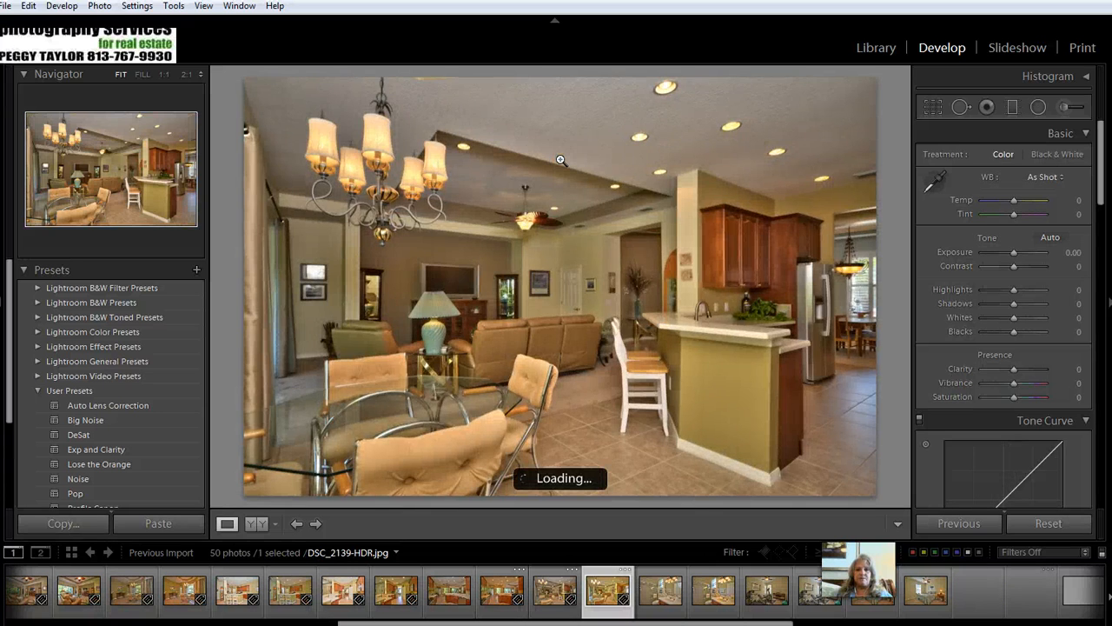
# - Compare DSC_2145-HDR.jpg of the shower bathroom with the next exposure of the same view
pyautogui.press('Right')
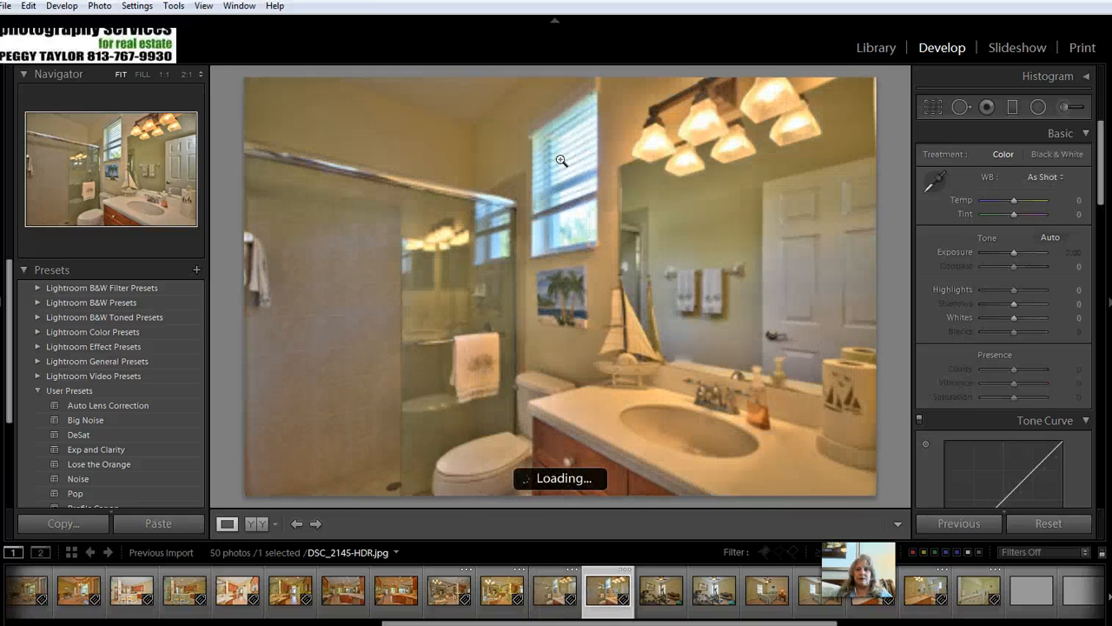
pyautogui.press('Left')
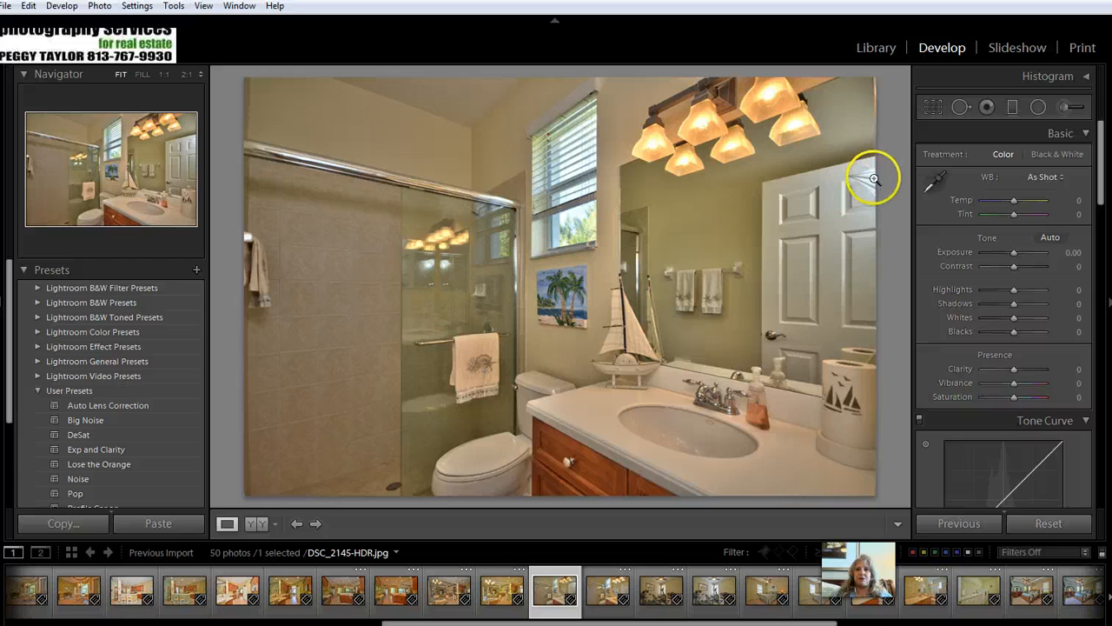
pyautogui.press('Right')
pyautogui.press('Left')
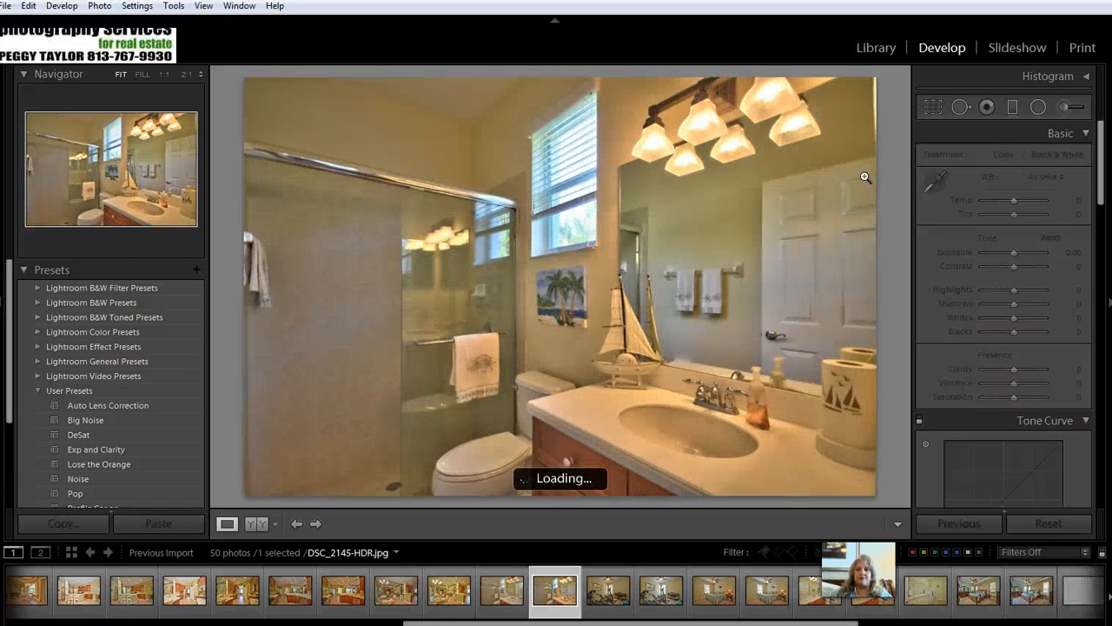
pyautogui.press('Left')
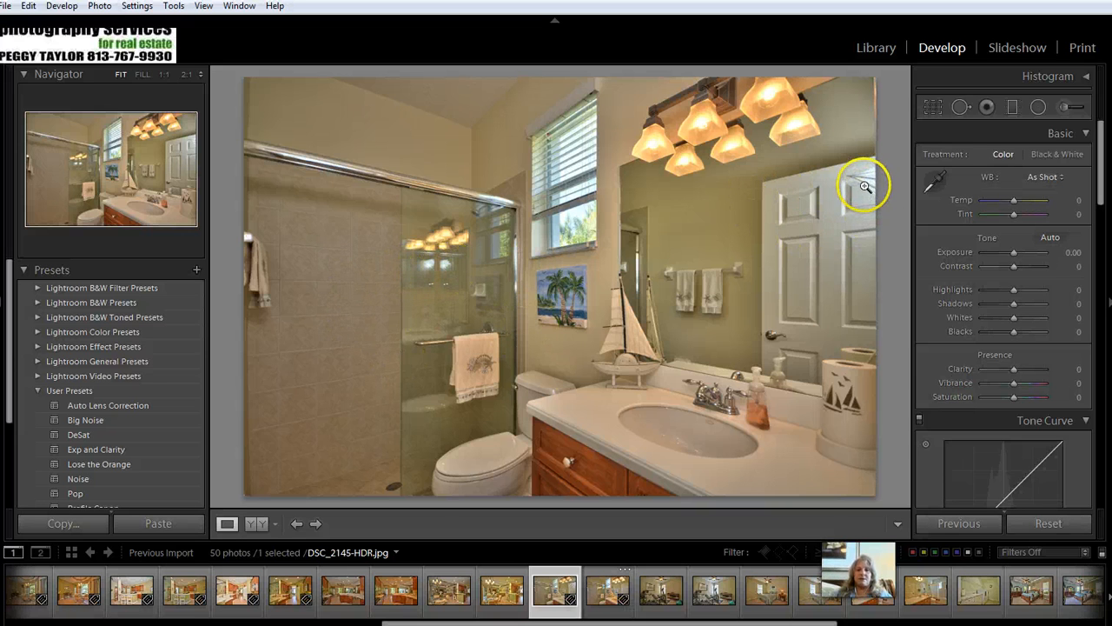
pyautogui.press('Right')
# - Browse the exercise room, guest bedroom, second bathroom and laundry room photos up to the master bedroom photo DSC_2175-HDR.jpg
pyautogui.press('Right')
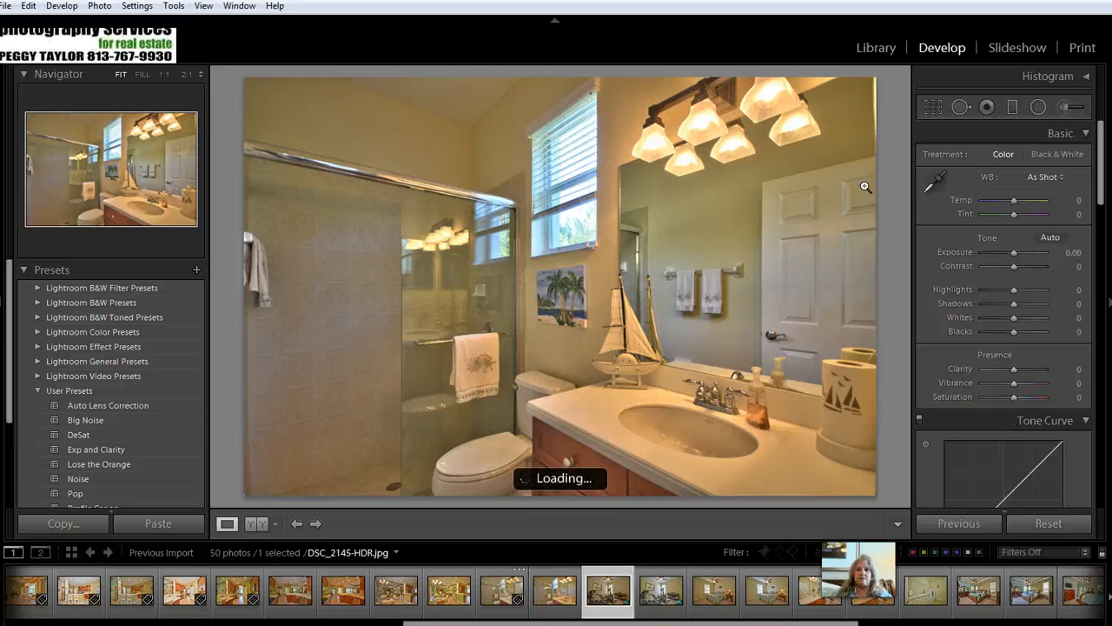
pyautogui.press('Right')
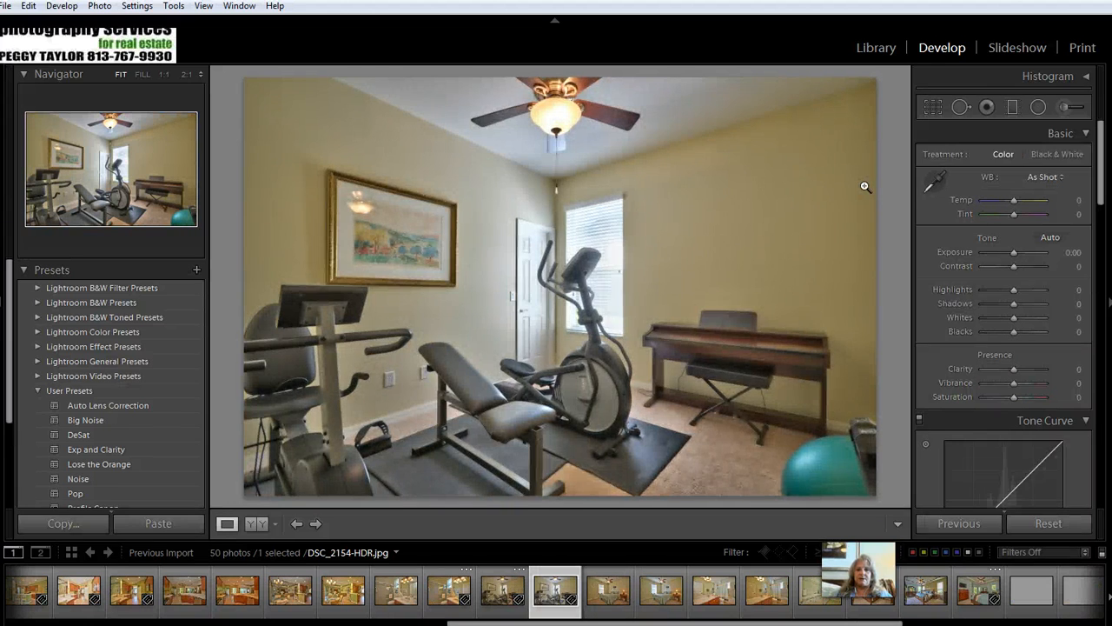
pyautogui.press('Right')
pyautogui.press('Right')
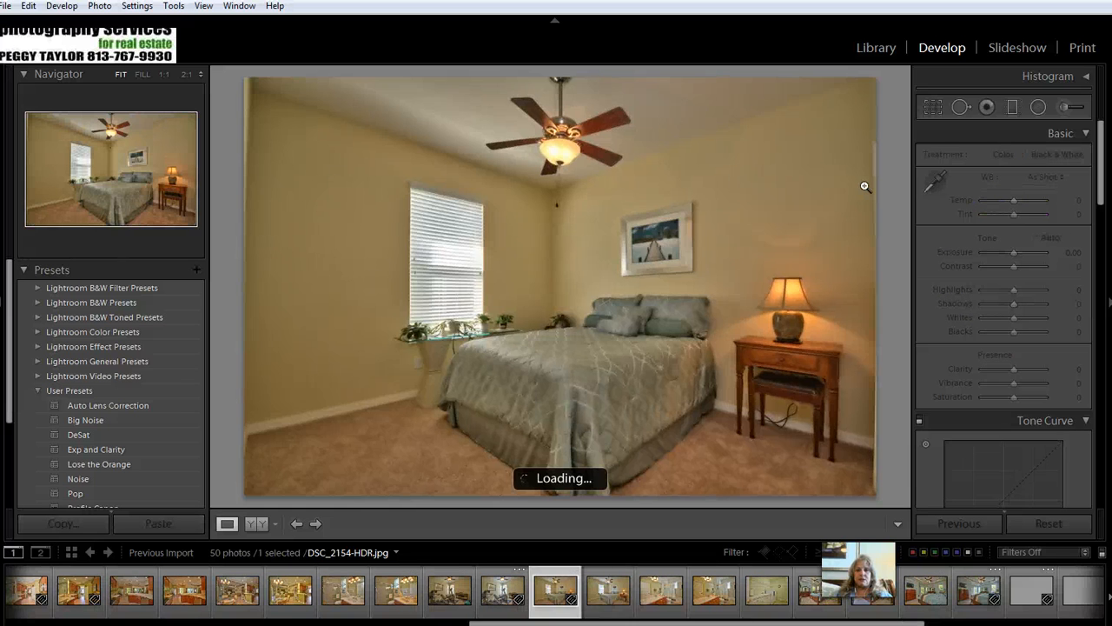
pyautogui.press('Right')
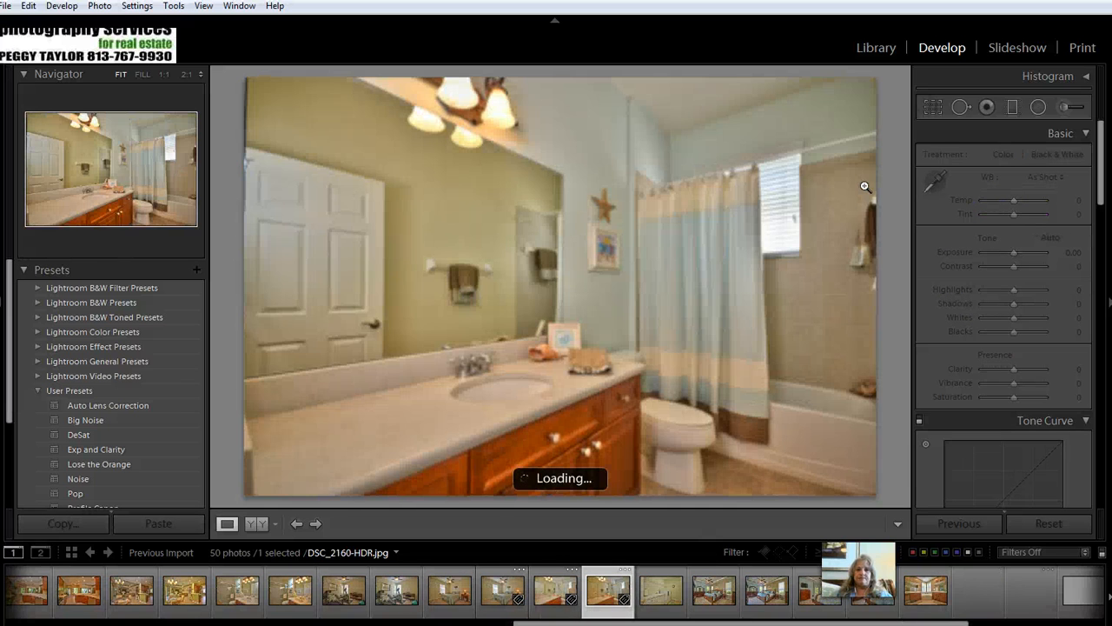
pyautogui.press('Right')
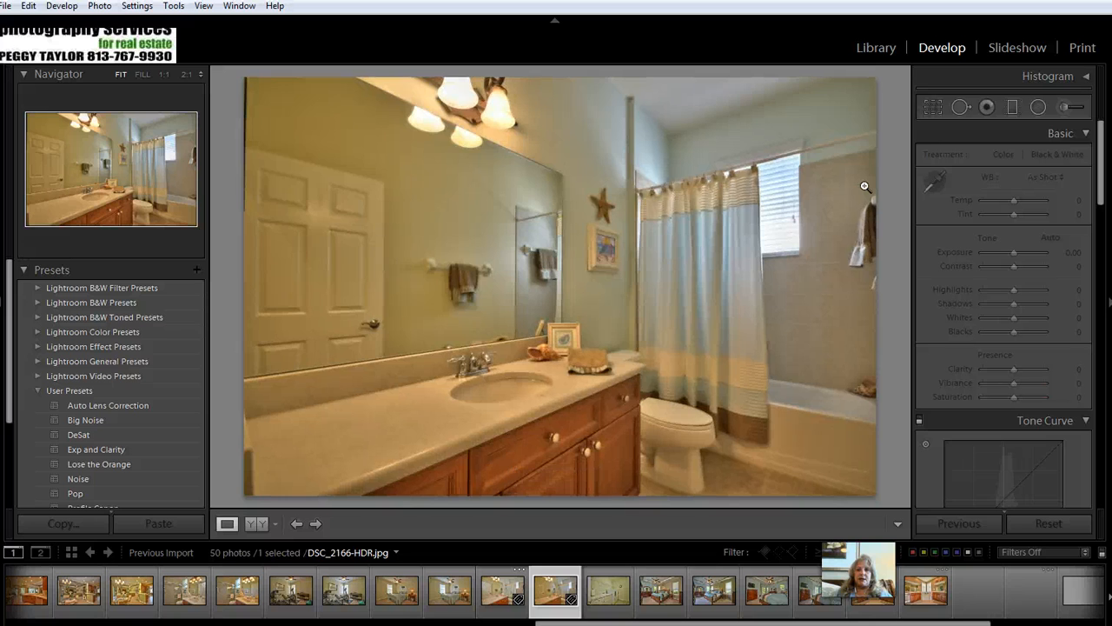
pyautogui.press('Right')
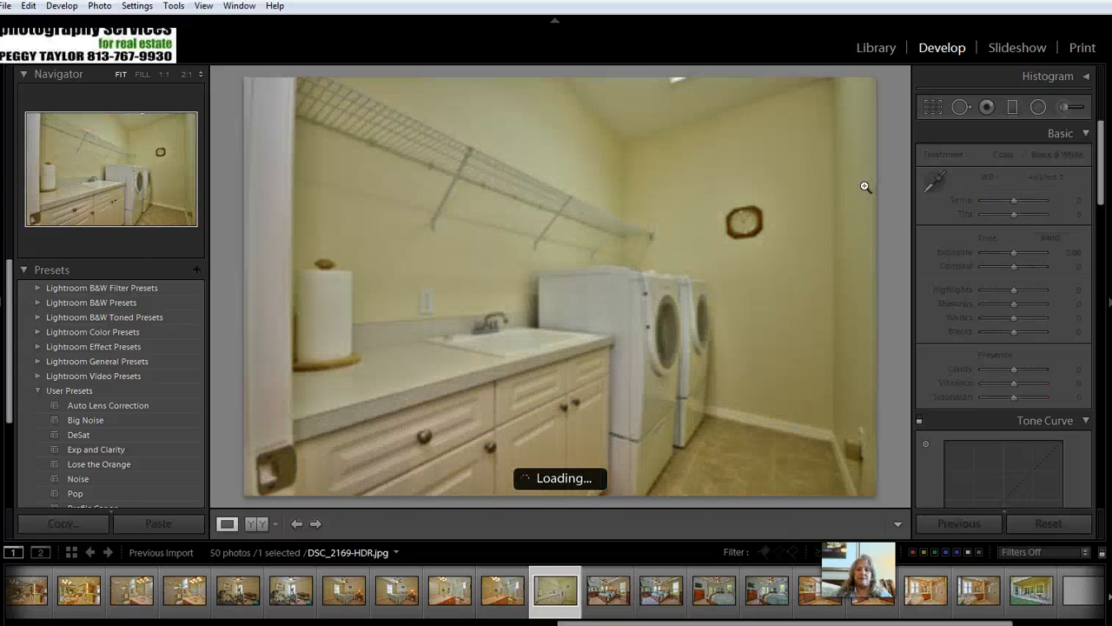
pyautogui.press('Right')
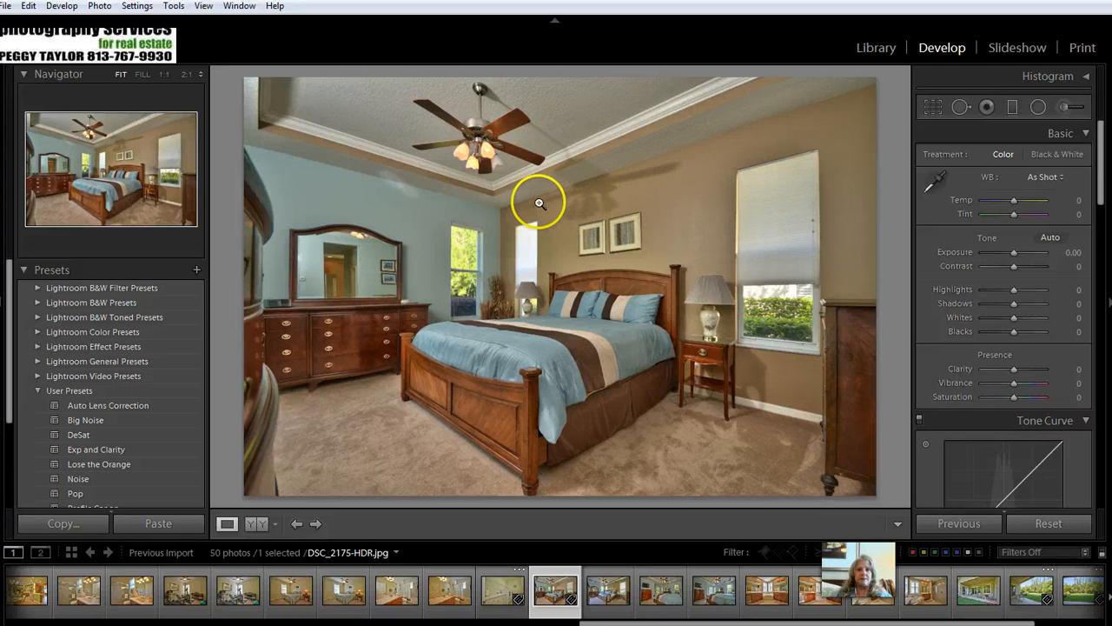
# - Compare the master bedroom exposures DSC_2175-HDR.jpg and DSC_2178-HDR.jpg, examining the ceiling shadows, windows, bedding and carpet
pyautogui.press('Right')
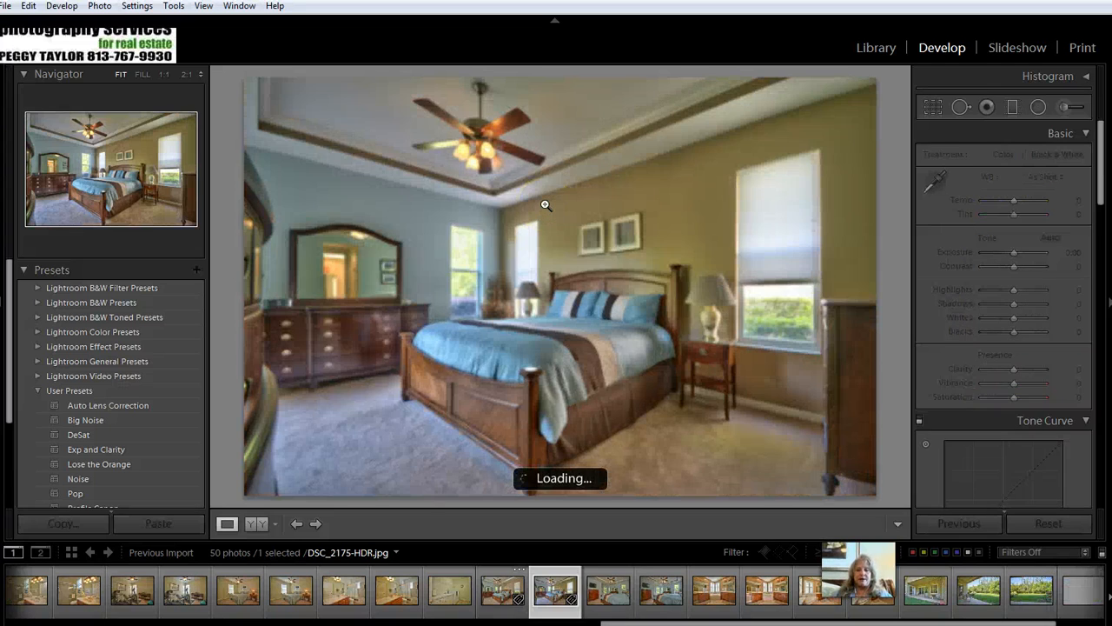
pyautogui.press('Left')
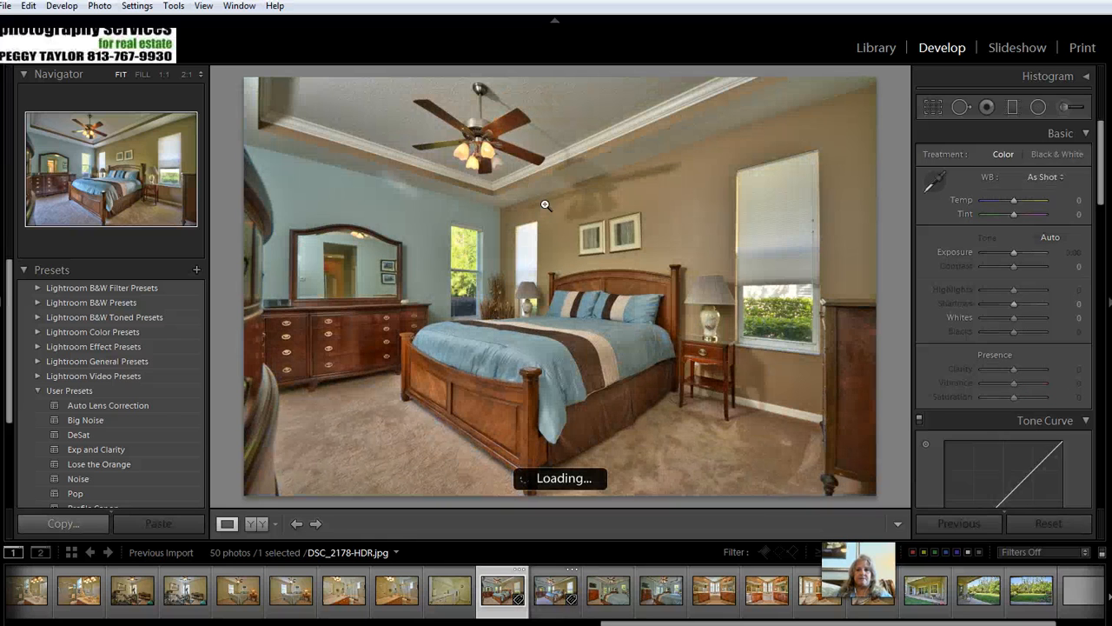
pyautogui.press('Left')
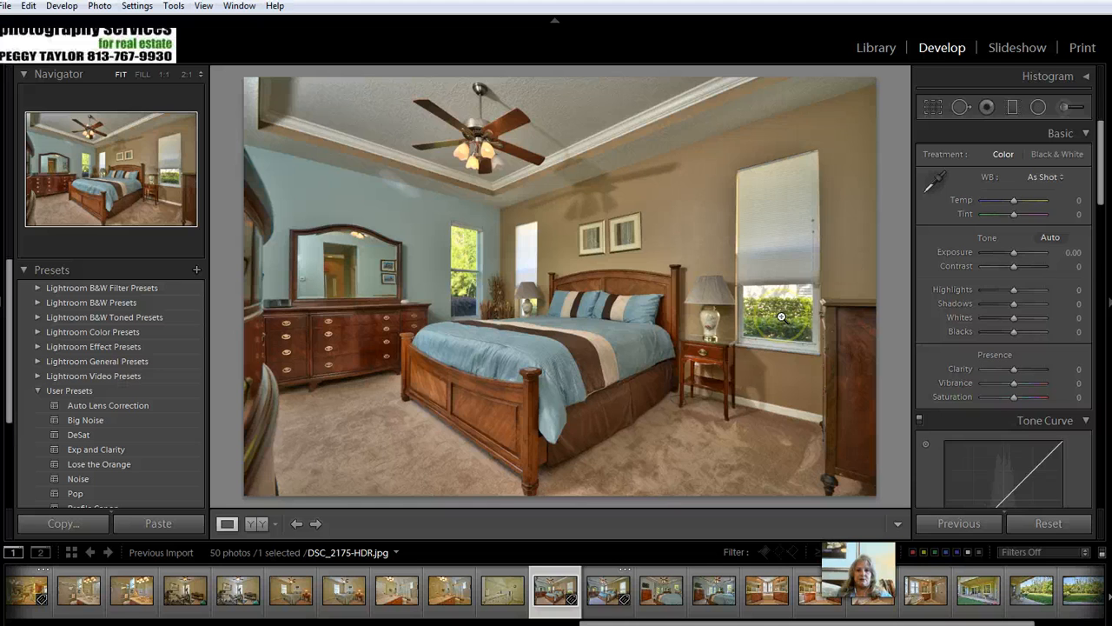
pyautogui.press('Left')
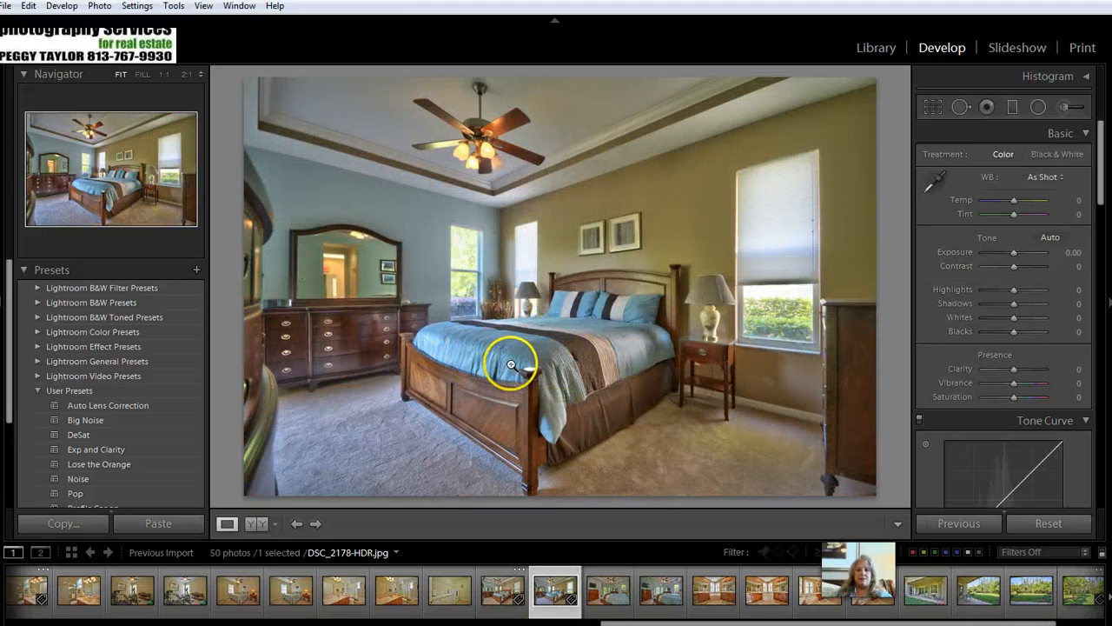
pyautogui.press('Left')
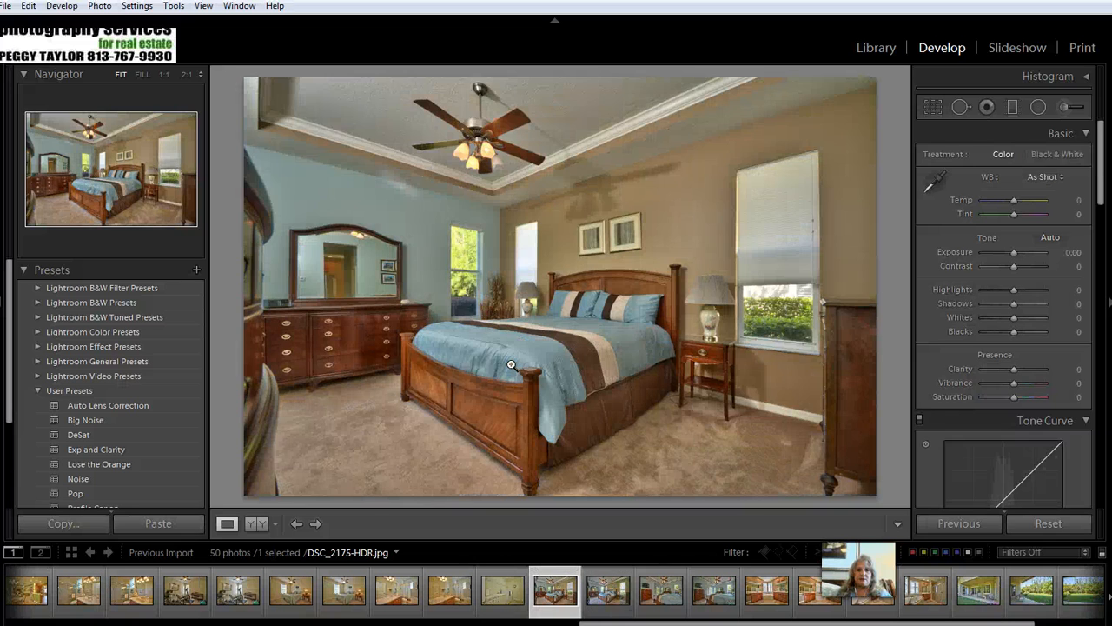
pyautogui.press('Right')
pyautogui.press('Left')
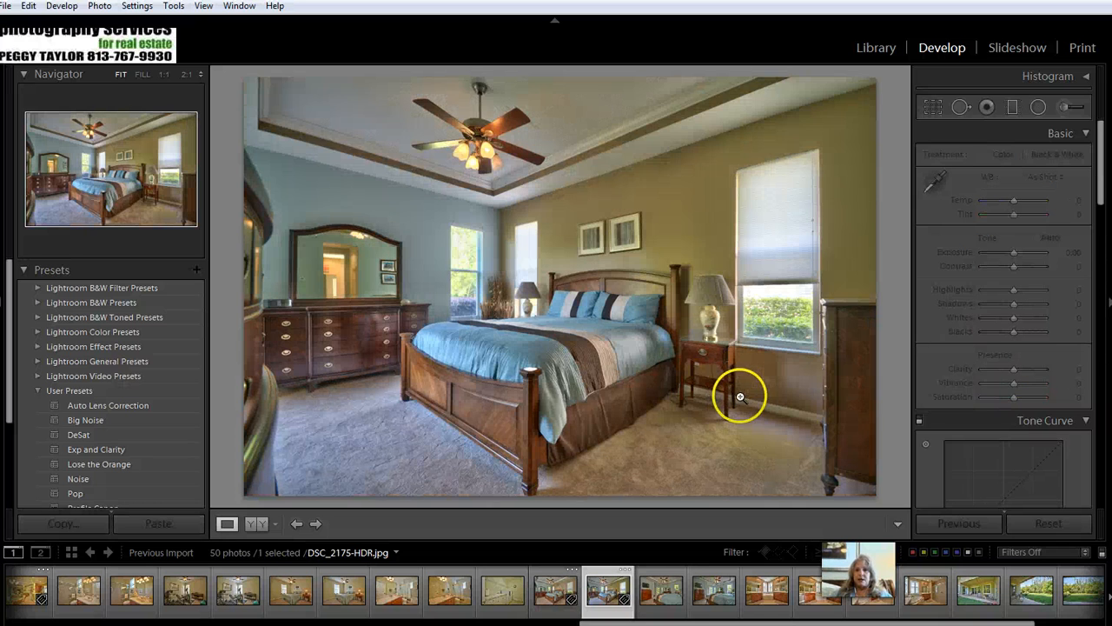
# - Advance to DSC_2184-HDR.jpg, the master bedroom view with the wall-mounted television
pyautogui.press('Right')
pyautogui.press('Right')
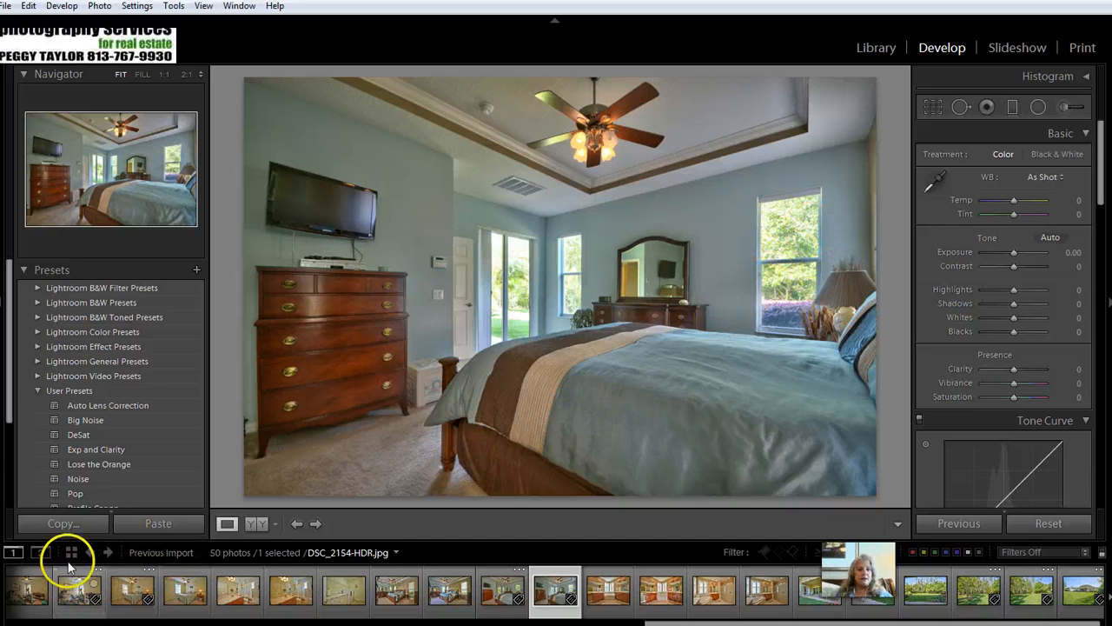
pyautogui.moveTo(0, 372)
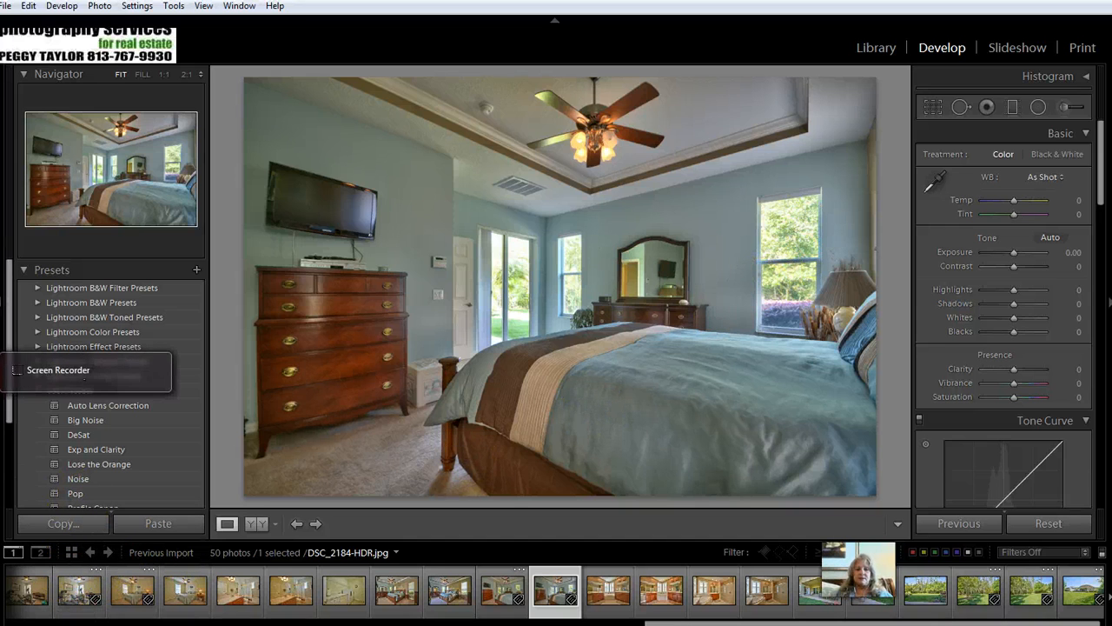